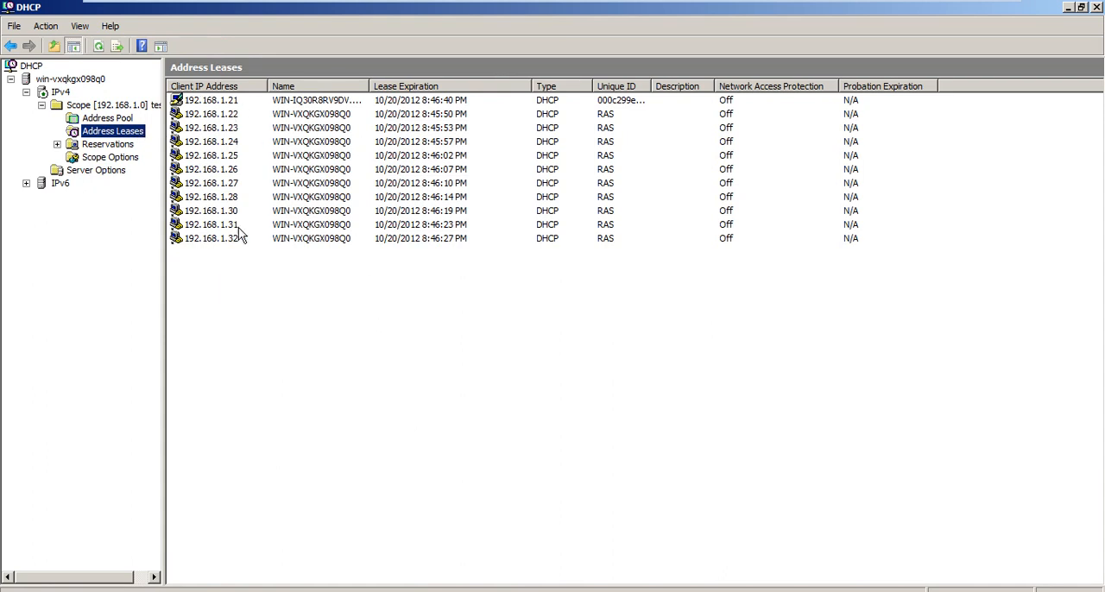
# Switch to the Windows 7 virtual machine, open a Command Prompt and run ipconfig to show its IP configuration.
pyautogui.moveTo(729, 7)
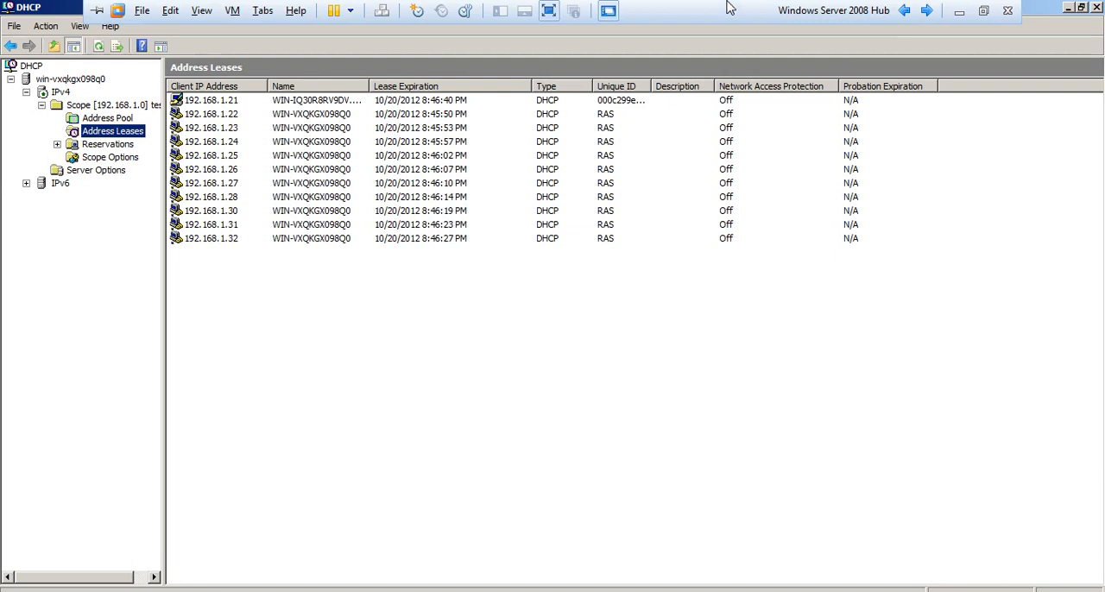
pyautogui.click(926, 11)
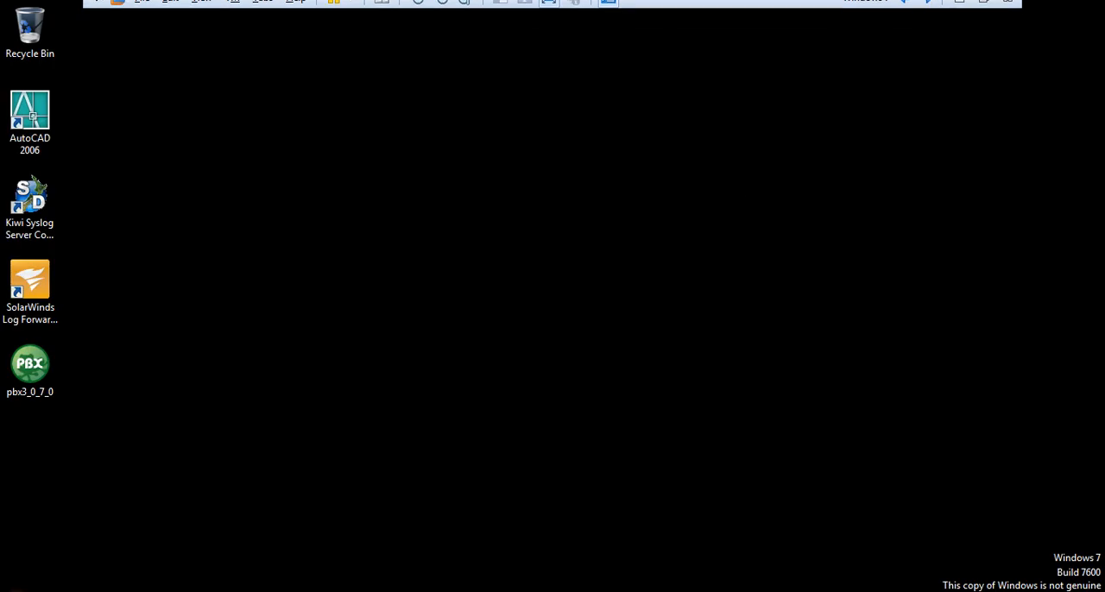
pyautogui.press('super')
pyautogui.write('cmd')
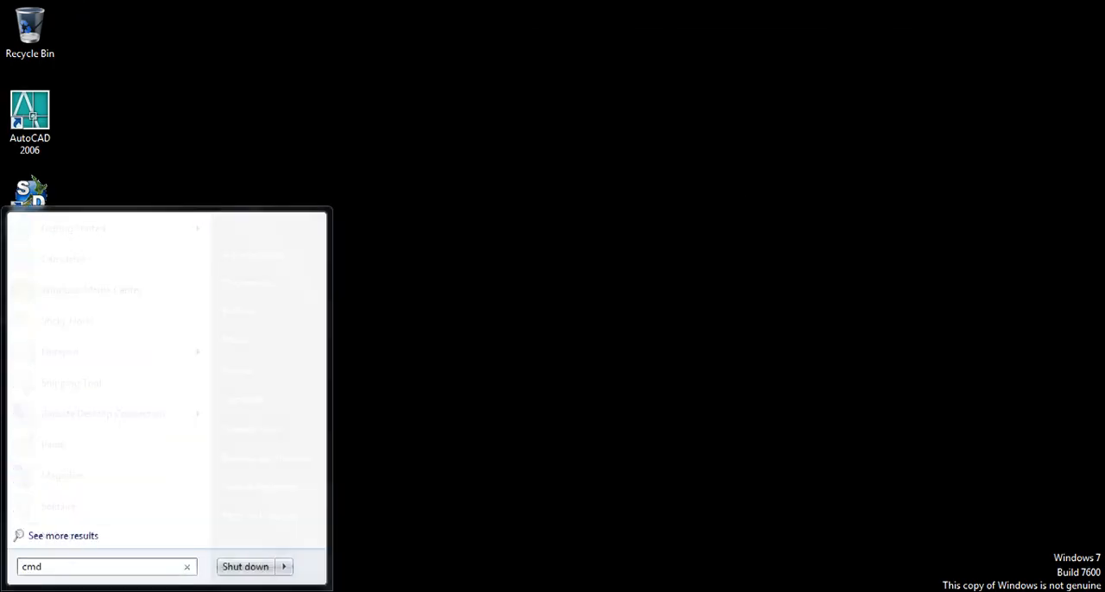
pyautogui.press('Return')
pyautogui.write('ipconfig')
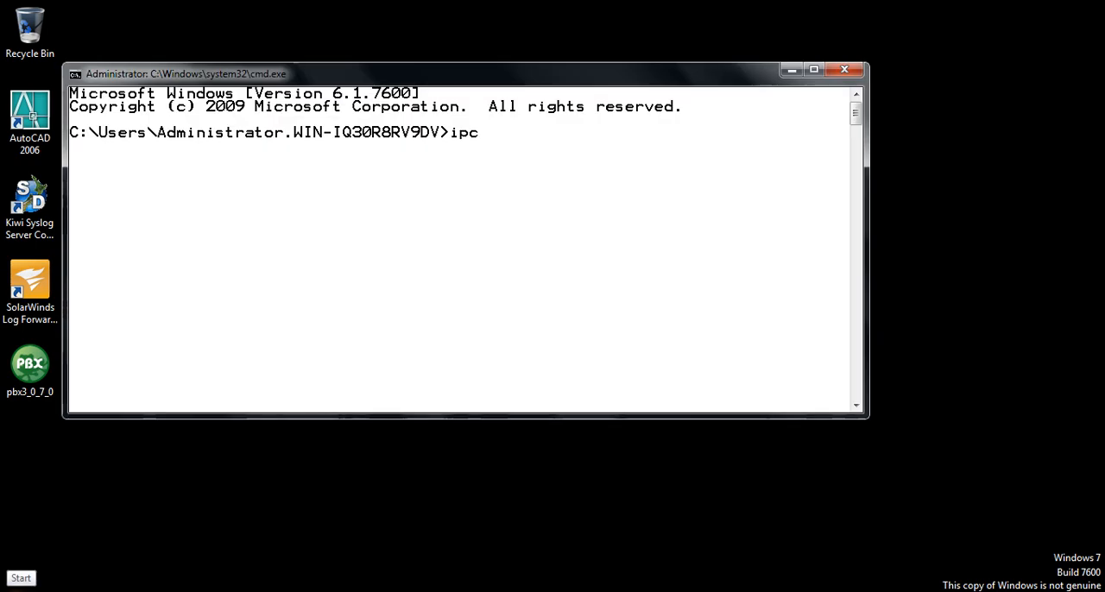
pyautogui.press('Return')
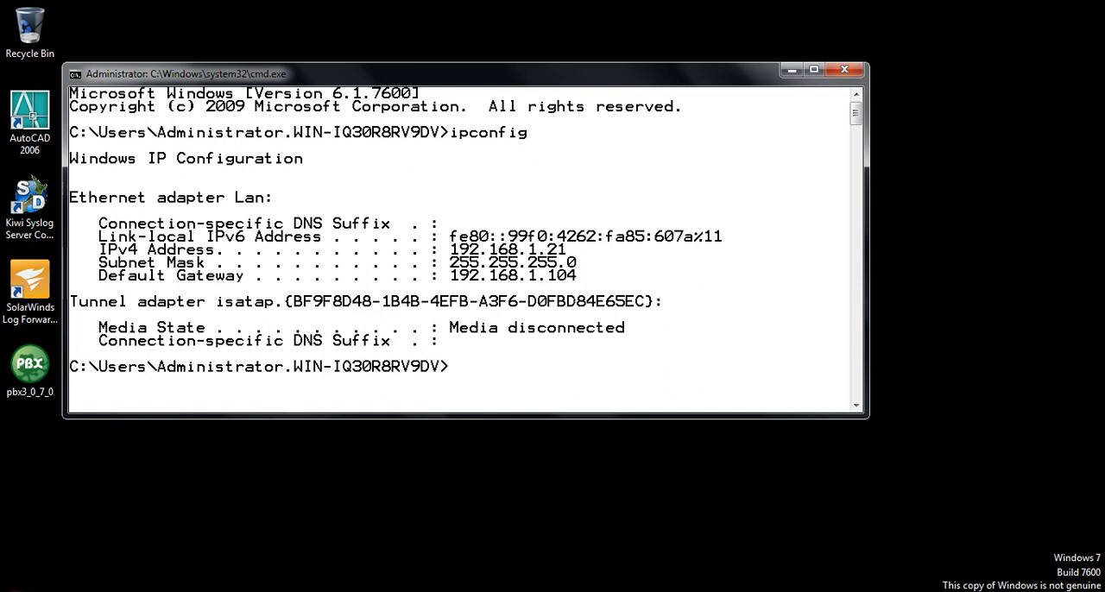
# Run ipconfig /all to show the client's full network configuration, including its DHCP server and lease details.
pyautogui.moveTo(665, 7)
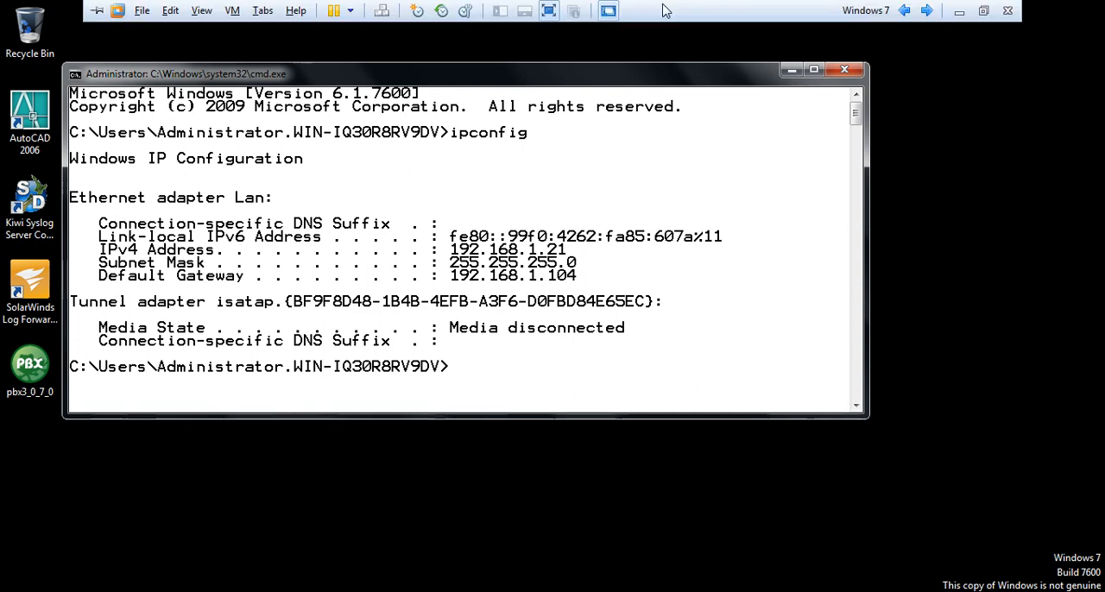
pyautogui.write('ipconfig /all')
pyautogui.press('Return')
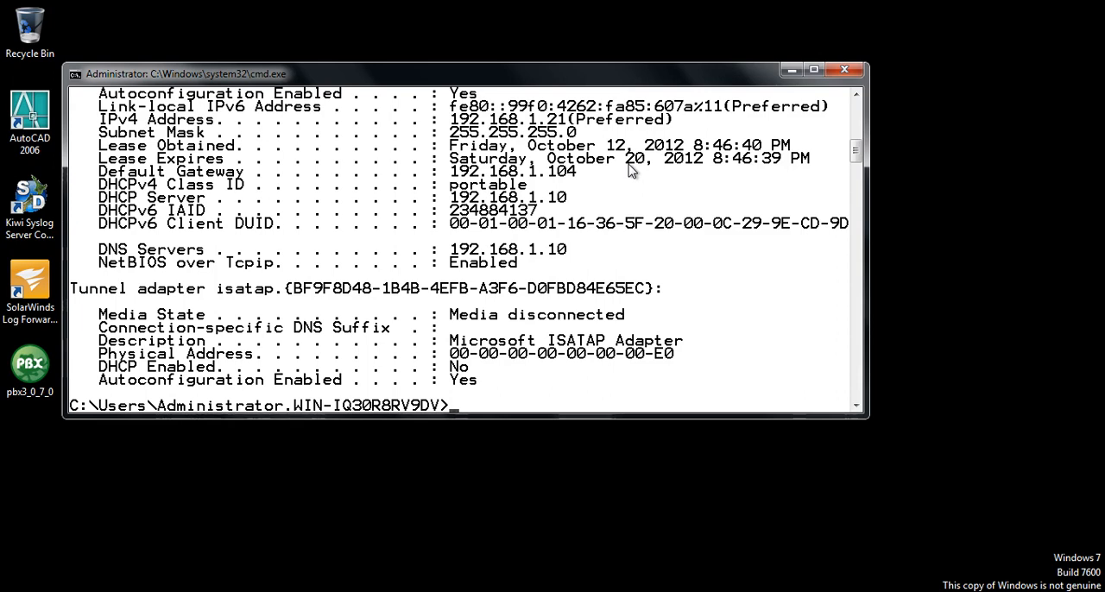
# Switch to the Windows Server 2008 Hub machine and stop the DHCP Server service on win-vxqkgx098q0.
pyautogui.moveTo(792, 7)
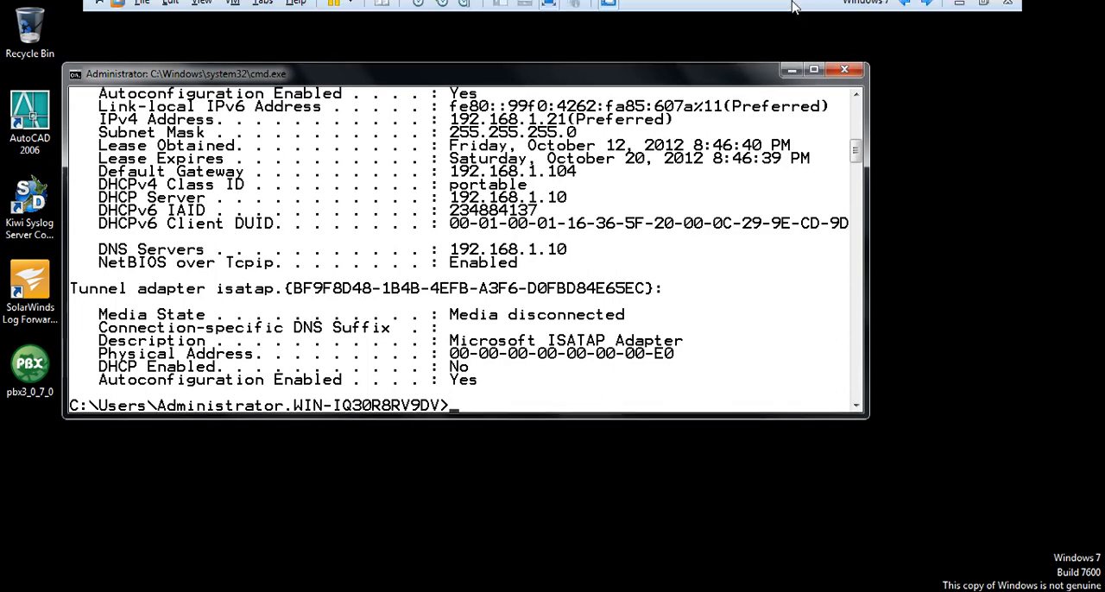
pyautogui.click(904, 10)
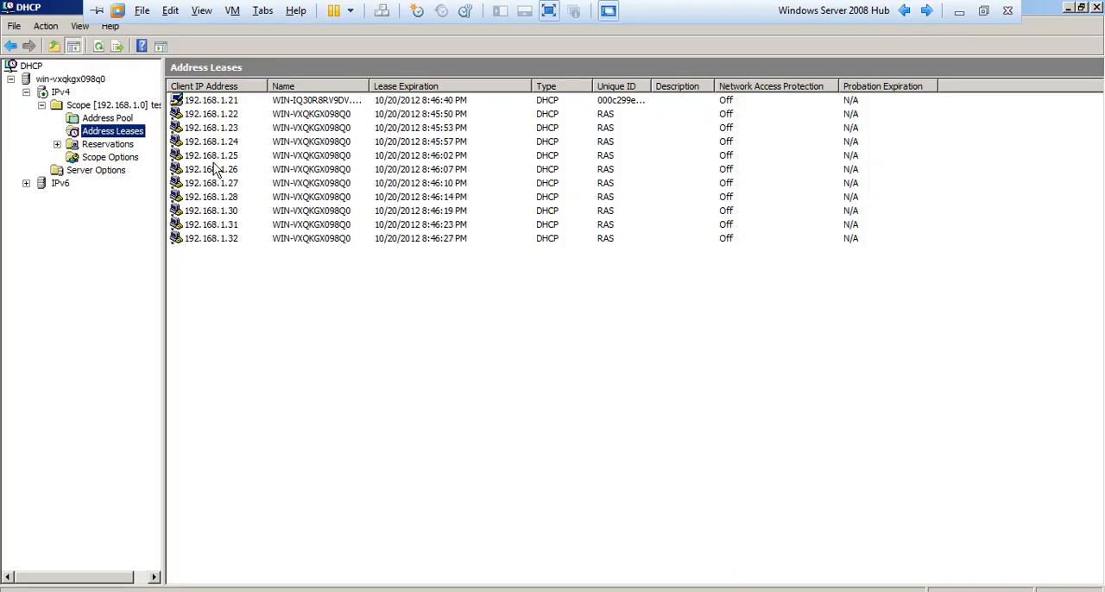
pyautogui.click(74, 95)
pyautogui.press('Up')
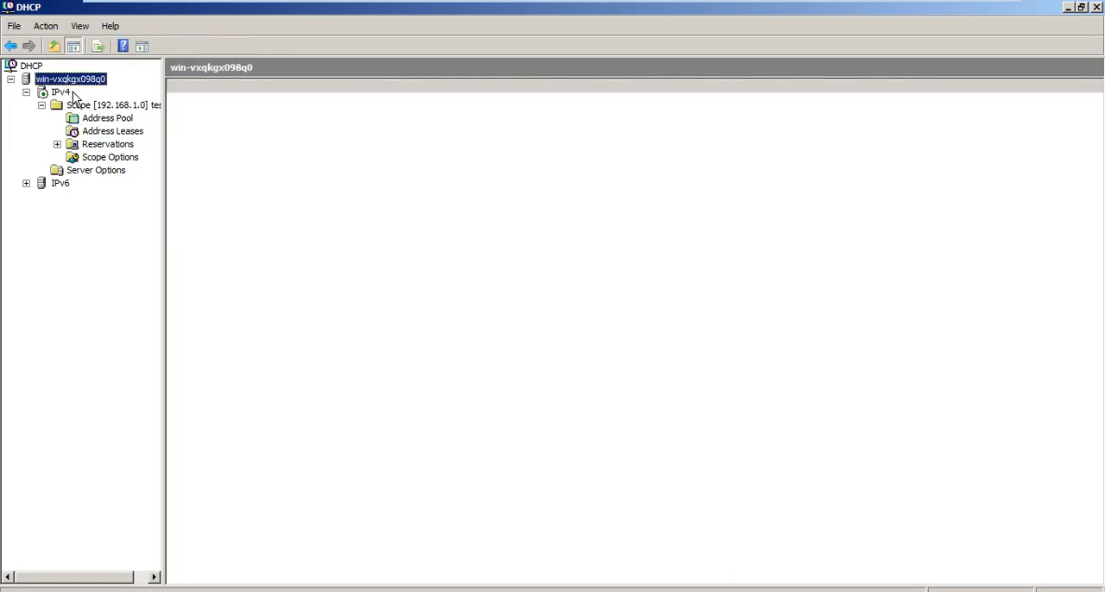
pyautogui.hotkey('shift', 'F10')
pyautogui.press('Down')
pyautogui.press('Down')
pyautogui.press('Down')
pyautogui.press('Down')
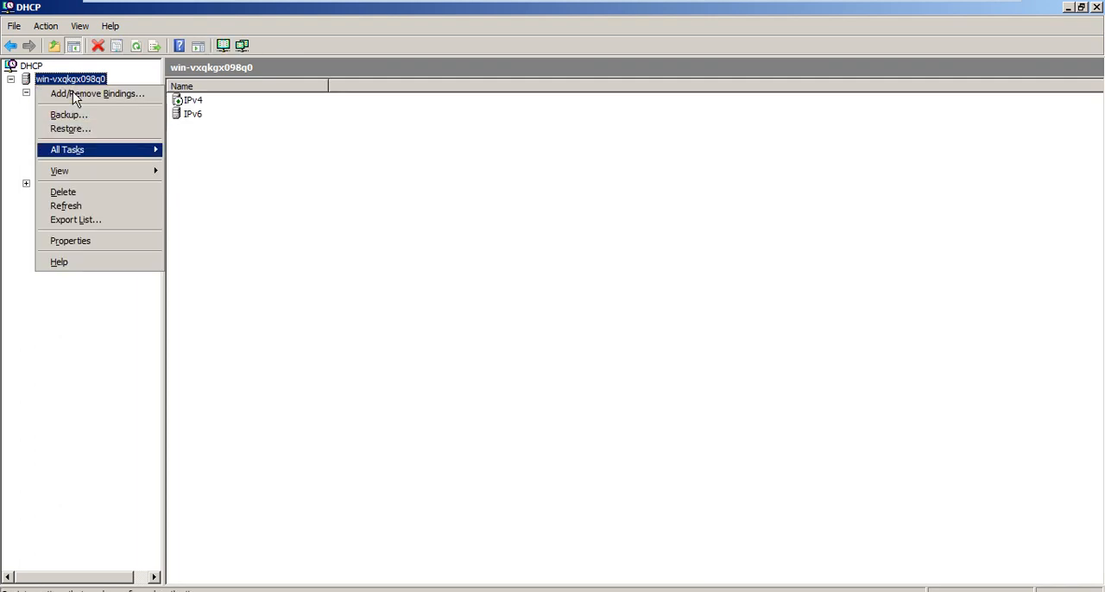
pyautogui.press('Right')
pyautogui.press('Down')
pyautogui.press('Down')
pyautogui.press('Down')
pyautogui.press('Down')
pyautogui.press('Up')
pyautogui.press('Up')
pyautogui.press('Up')
pyautogui.press('Return')
# Return to the Windows 7 virtual machine and run ipconfig to check its address with the DHCP service stopped.
pyautogui.moveTo(450, 4)
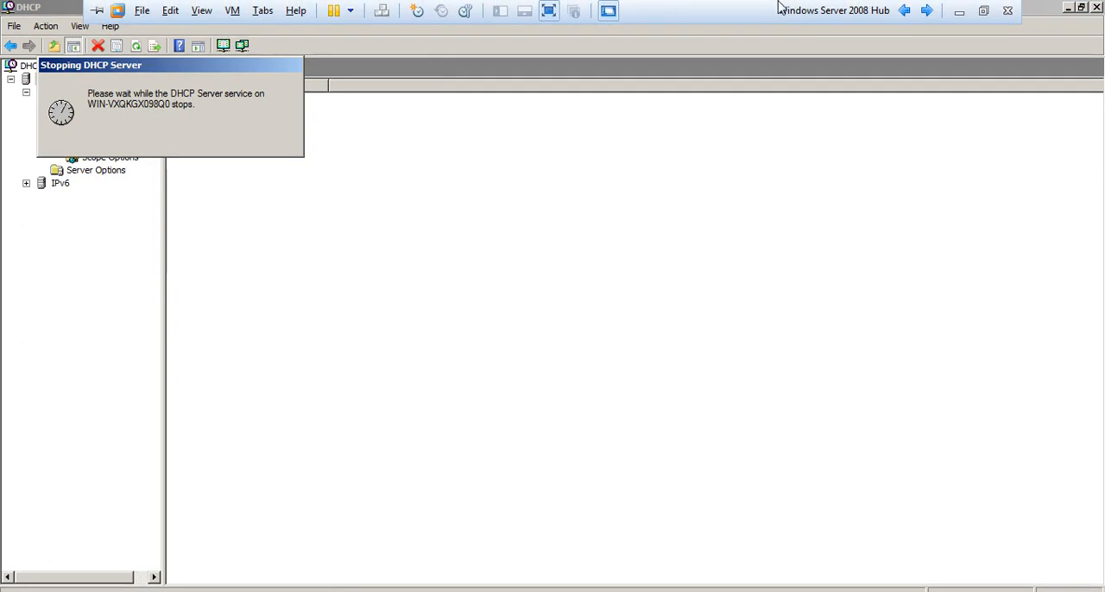
pyautogui.click(925, 13)
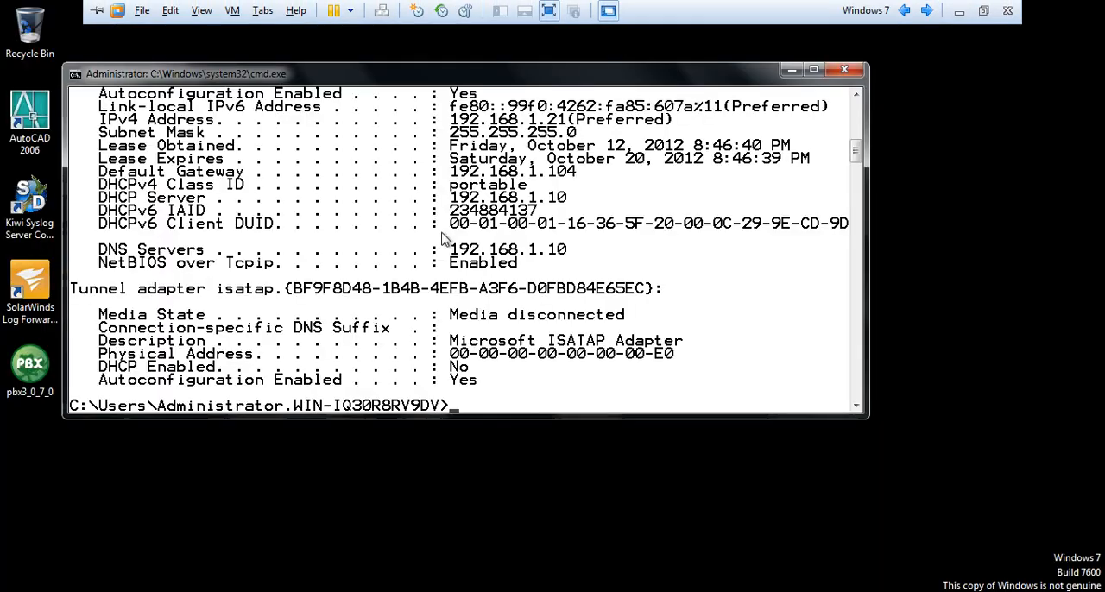
pyautogui.write('ipconfig')
pyautogui.press('Return')
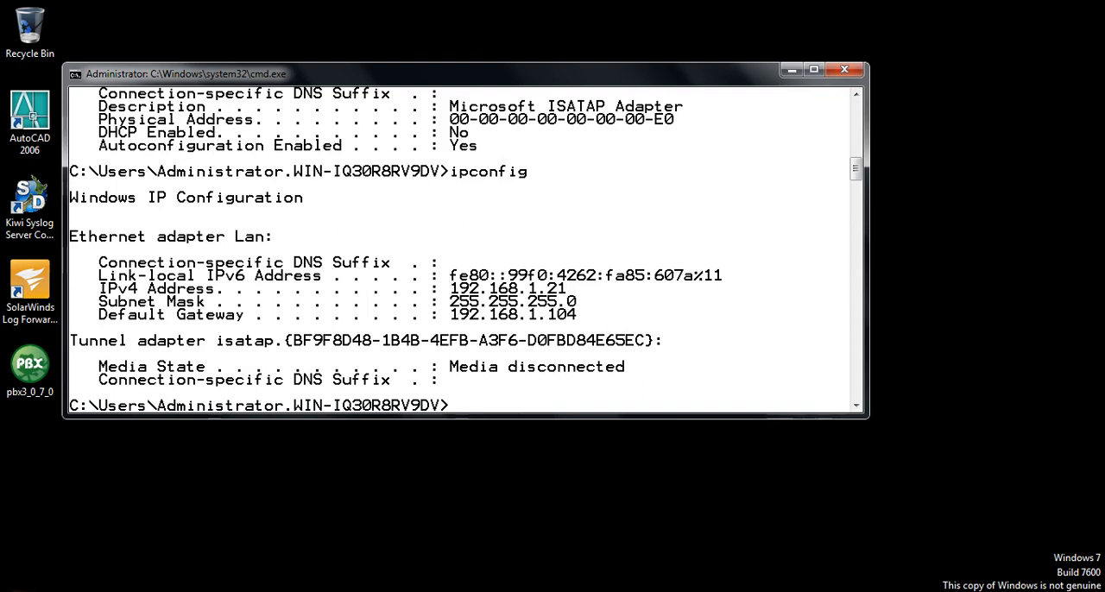
# Restart the Windows 7 client.
pyautogui.click(35, 578)
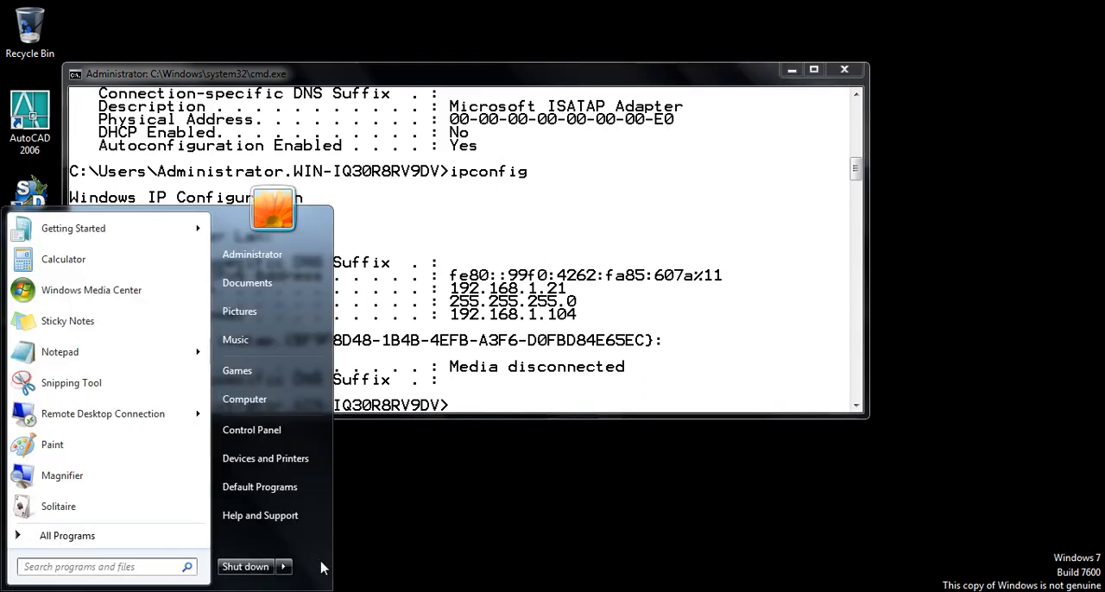
pyautogui.click(607, 397)
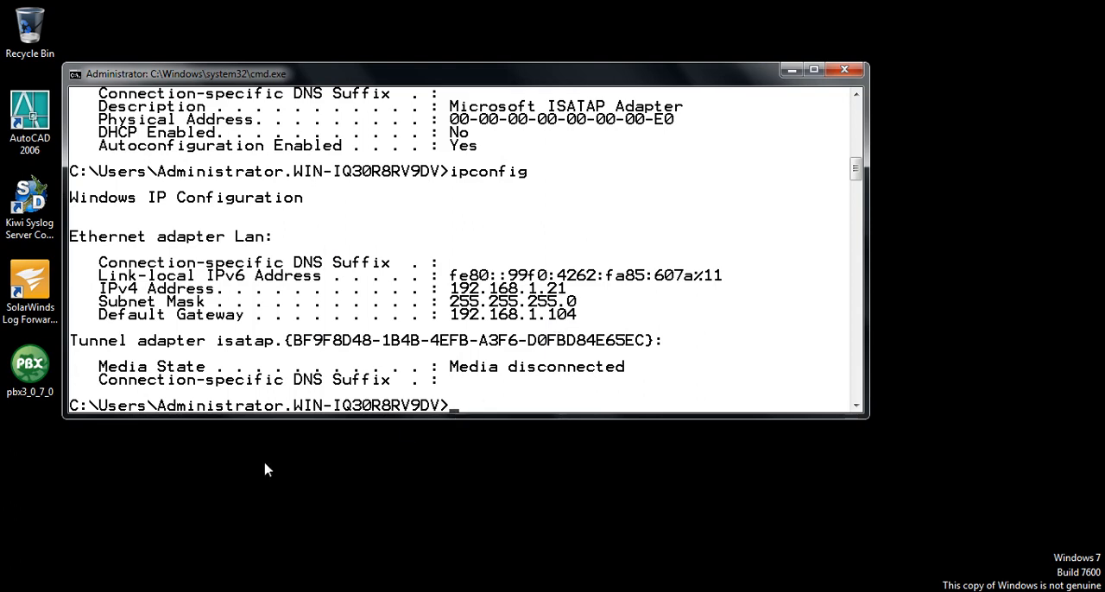
pyautogui.click(15, 582)
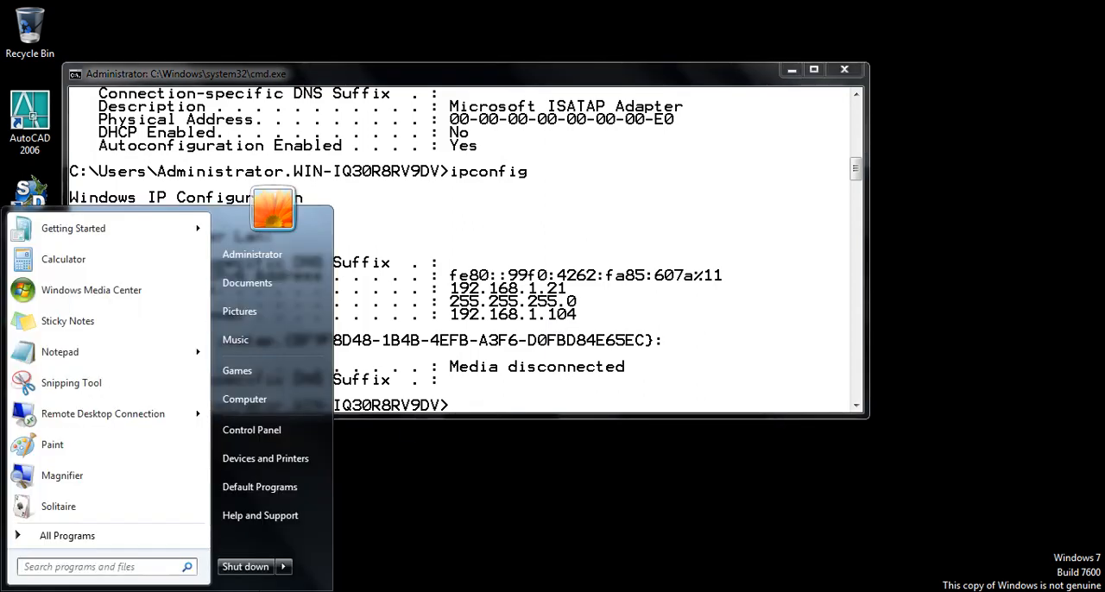
pyautogui.click(285, 567)
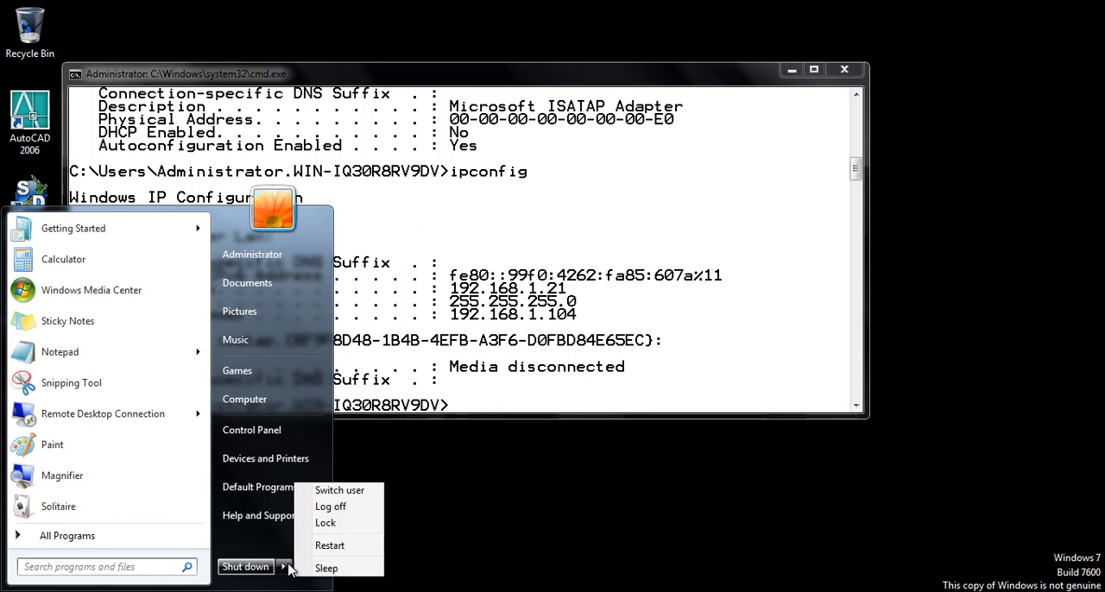
pyautogui.click(332, 548)
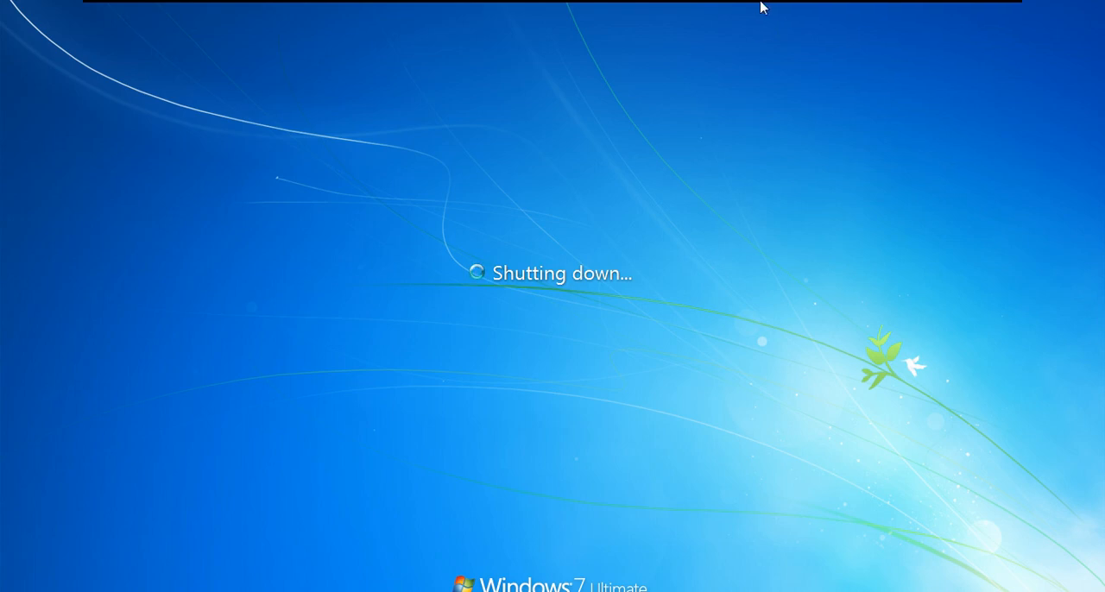
# Check the DHCP console on the Windows Server 2008 Hub machine and return to the Windows 7 machine.
pyautogui.moveTo(760, 7)
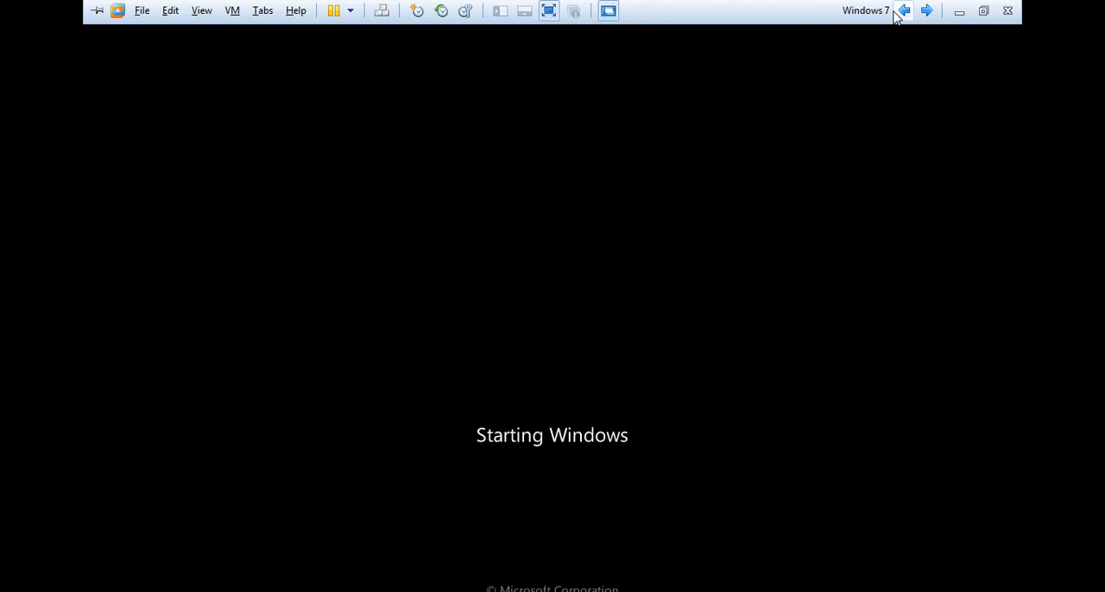
pyautogui.click(904, 10)
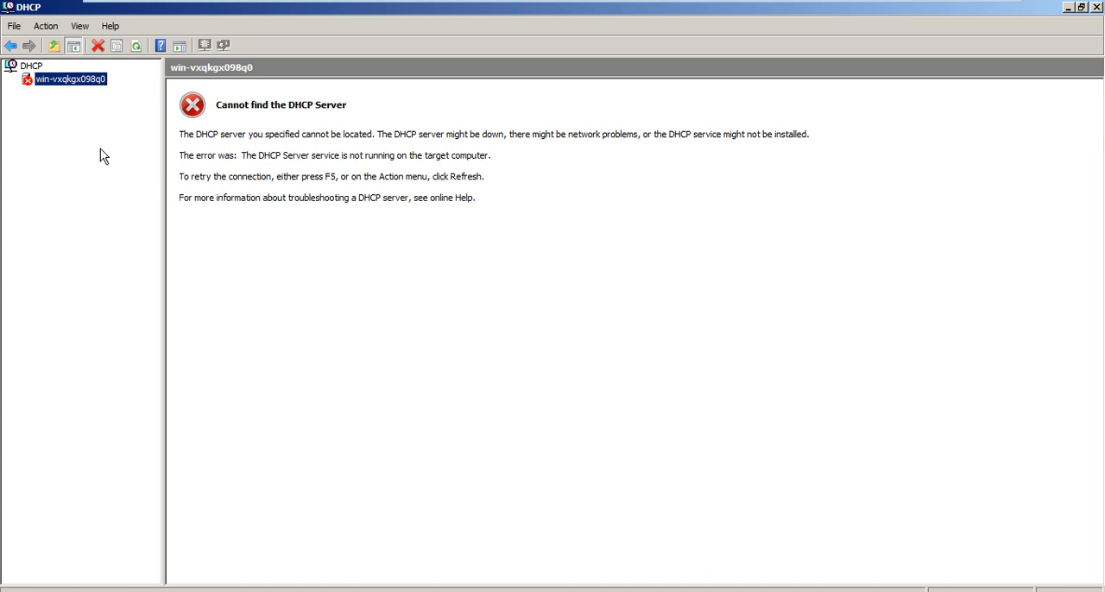
pyautogui.moveTo(662, 4)
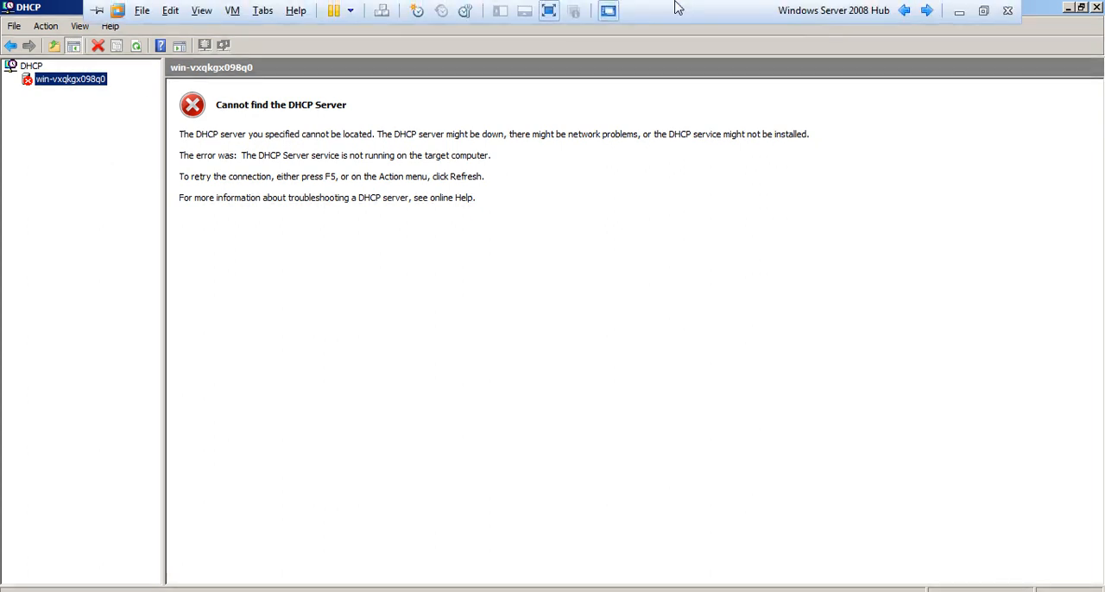
pyautogui.click(925, 8)
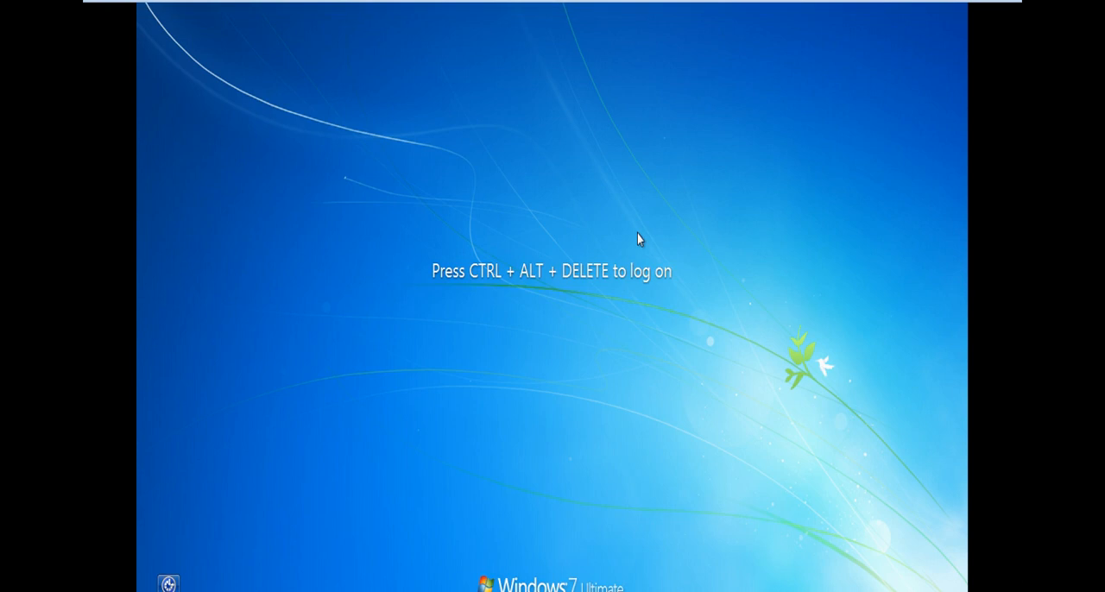
# Log on to Windows 7 with the account password and cancel the Windows Activation dialog.
pyautogui.hotkey('ctrl', 'alt', 'Delete')
pyautogui.write('passw')
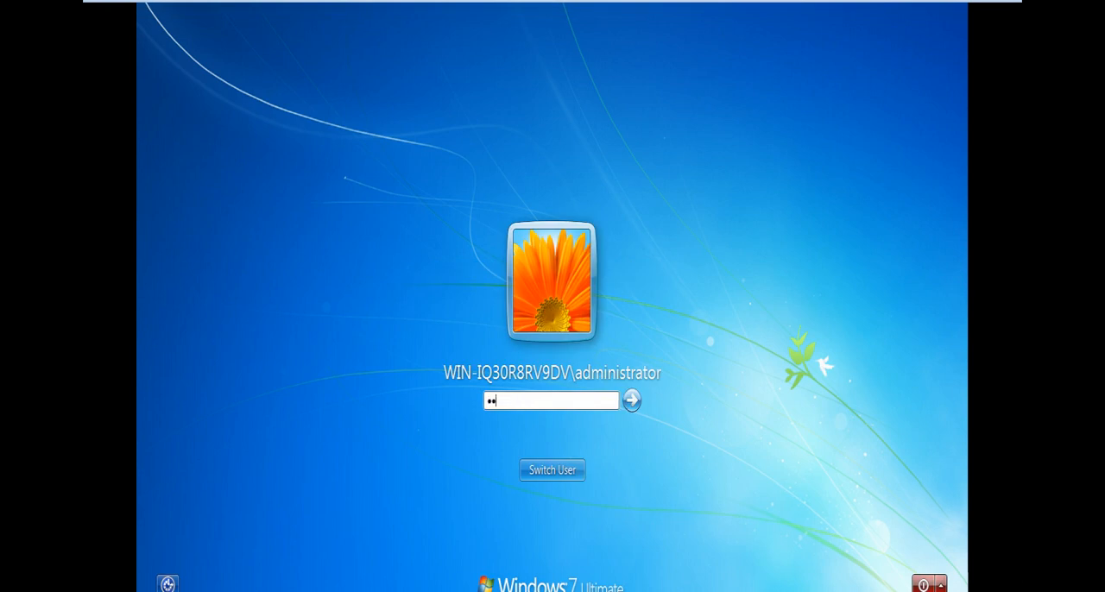
pyautogui.write('ord')
pyautogui.press('Return')
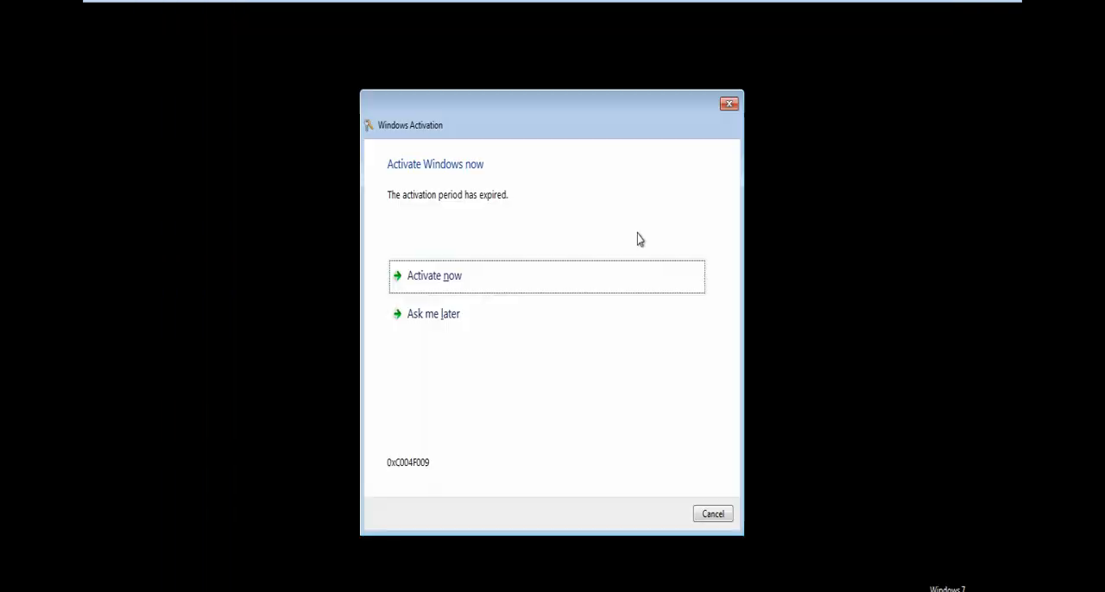
pyautogui.click(713, 514)
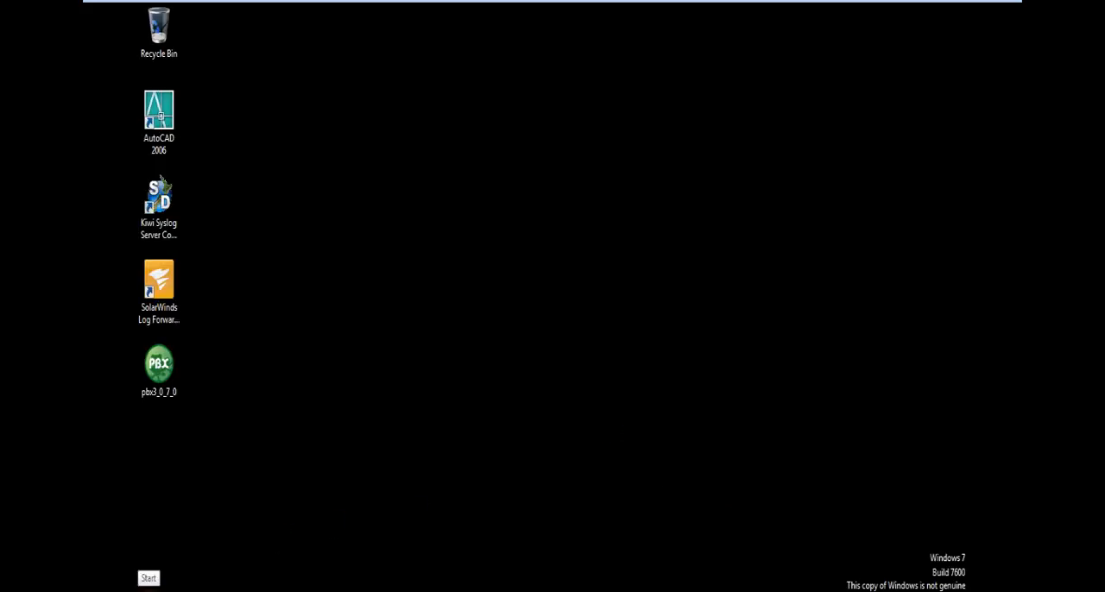
# Open a Command Prompt on the restarted client and run ipconfig.
pyautogui.press('super')
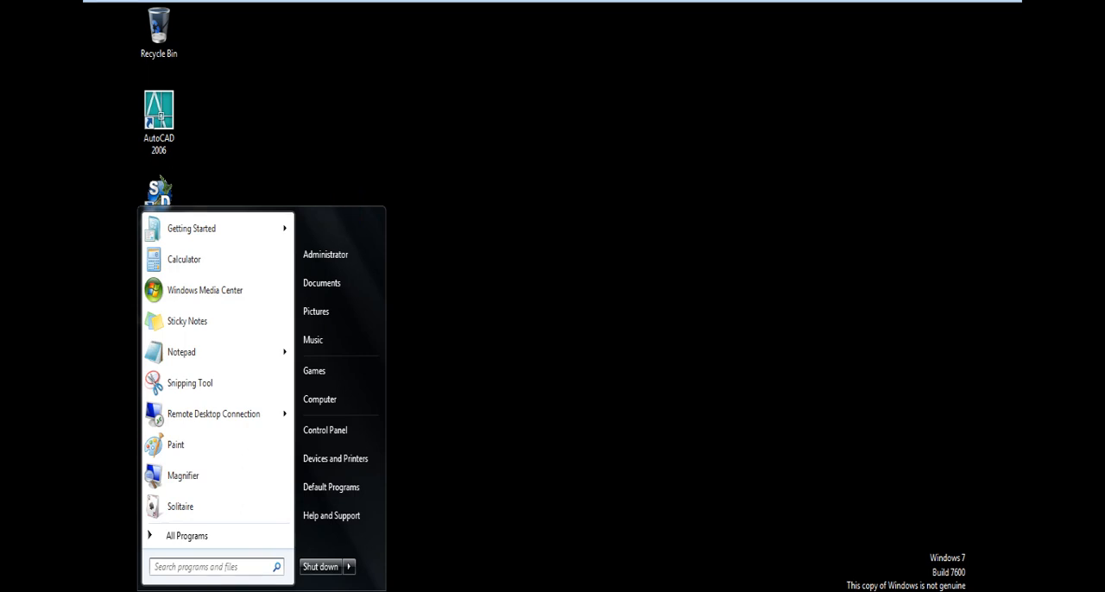
pyautogui.press('super')
pyautogui.write('ipconfig')
pyautogui.press('Return')
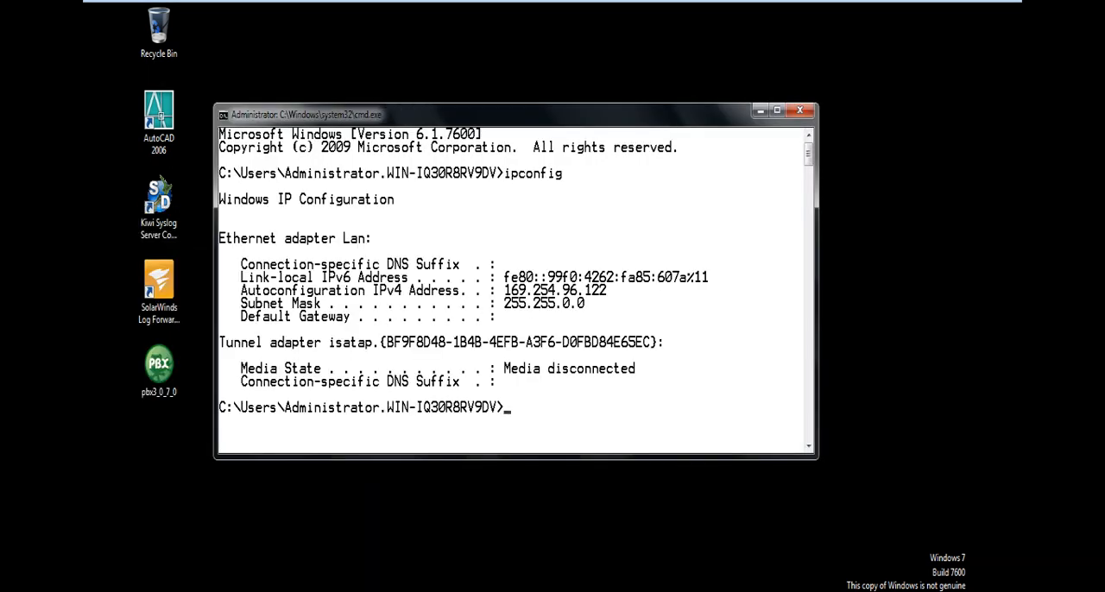
# Rerun ipconfig repeatedly to recheck the client's IPv4 address.
pyautogui.press('Up')
pyautogui.press('Return')
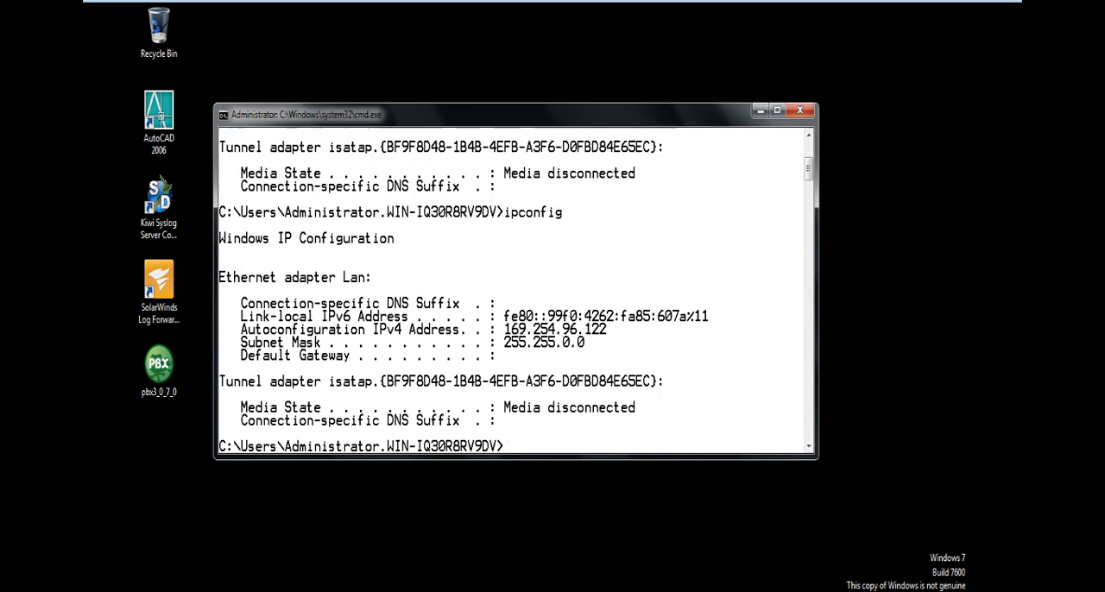
pyautogui.press('Up')
pyautogui.press('Return')
pyautogui.press('Up')
pyautogui.press('Return')
pyautogui.press('Up')
pyautogui.press('Return')
pyautogui.press('Up')
pyautogui.press('Return')
pyautogui.press('Up')
pyautogui.press('Return')
pyautogui.press('Up')
pyautogui.press('Return')
pyautogui.press('Up')
pyautogui.press('Return')
pyautogui.press('Up')
pyautogui.press('Return')
pyautogui.press('Up')
pyautogui.press('Return')
pyautogui.press('Up')
pyautogui.press('Return')
# Switch to the Windows Server 2008 Hub machine and start the DHCP Server service on win-vxqkgx098q0.
pyautogui.moveTo(375, 7)
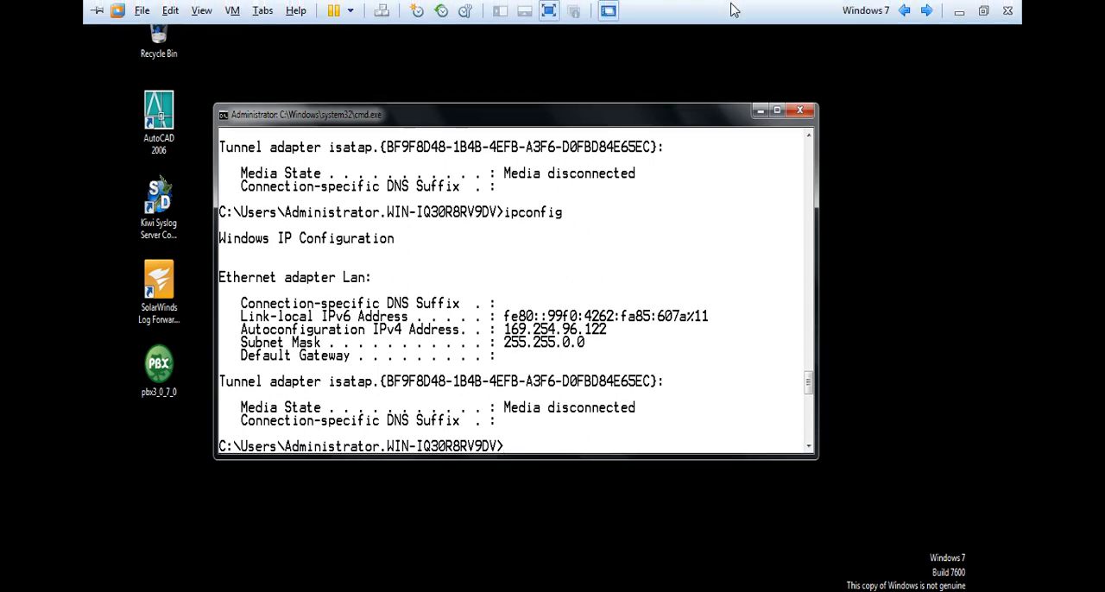
pyautogui.click(902, 11)
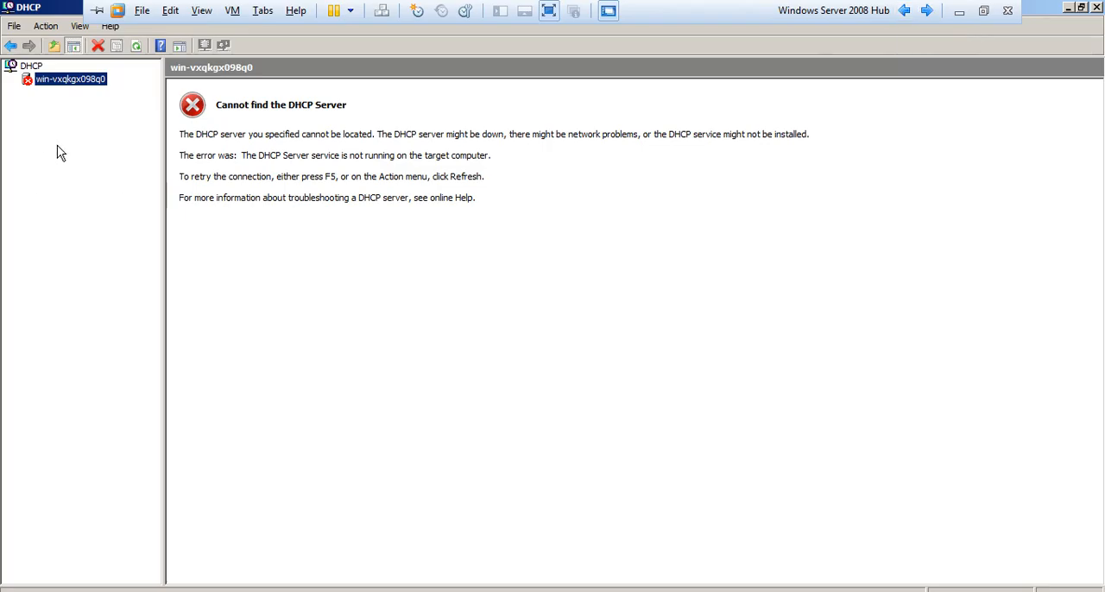
pyautogui.rightClick(57, 145)
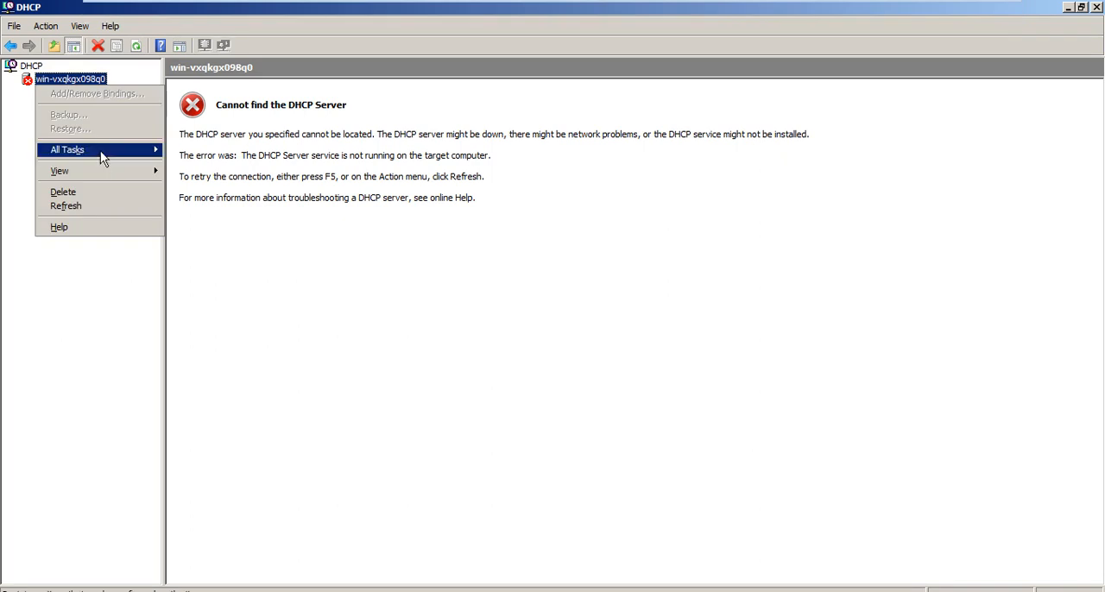
pyautogui.moveTo(100, 151)
pyautogui.click(185, 150)
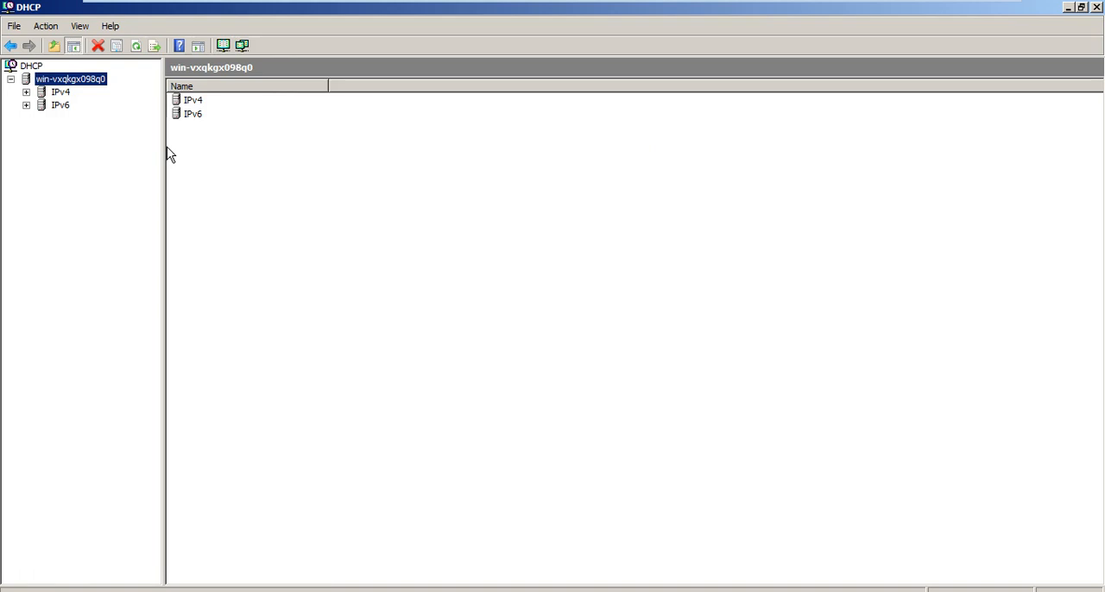
# Expand the IPv4 node and its scope 192.168.1.0 under win-vxqkgx098q0.
pyautogui.press('Down')
pyautogui.press('Right')
pyautogui.press('Down')
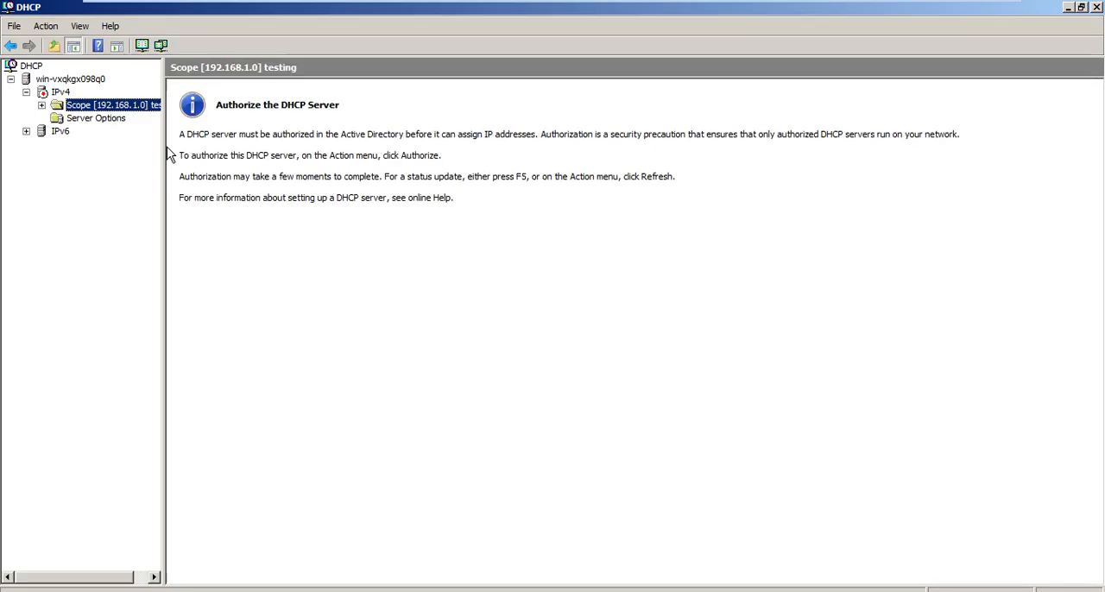
pyautogui.press('Right')
# Examine the IPv4 node, the scope and its subfolders for the DHCP server's authorization status.
pyautogui.press('Up')
pyautogui.press('Up')
pyautogui.press('Down')
pyautogui.press('Down')
pyautogui.press('Up')
pyautogui.press('Up')
pyautogui.press('Down')
pyautogui.press('Down')
pyautogui.press('Down')
pyautogui.press('Down')
pyautogui.press('Down')
pyautogui.press('Down')
pyautogui.press('Up')
pyautogui.press('Up')
pyautogui.press('Up')
pyautogui.press('Up')
pyautogui.press('Up')
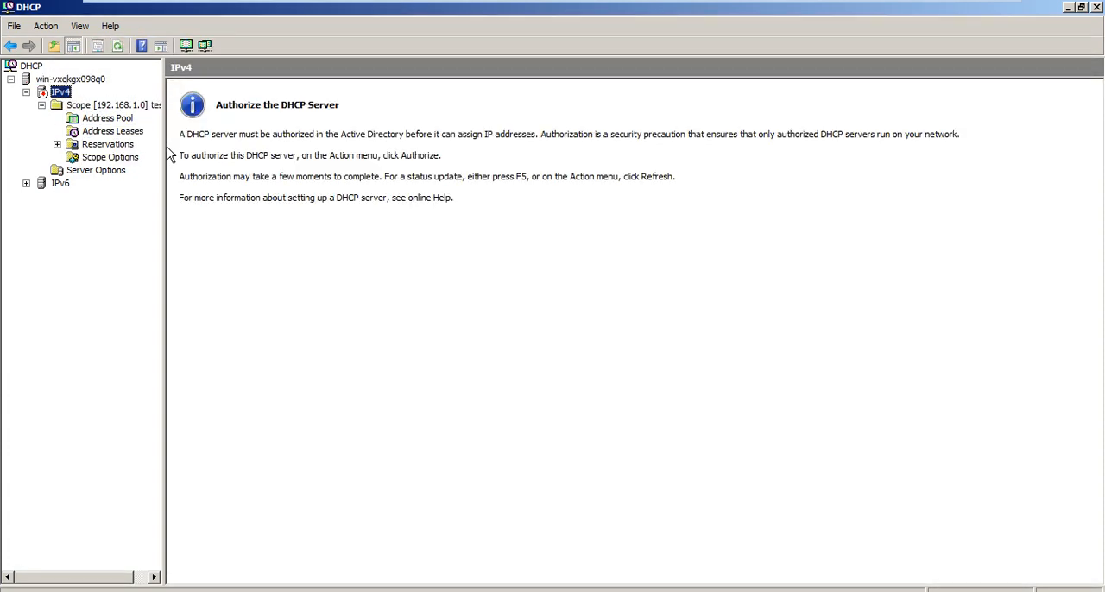
# Refresh the IPv4 node and go through scope 192.168.1.0's subfolders to view its Scope Options.
pyautogui.press('F5')
pyautogui.press('Down')
pyautogui.press('Down')
pyautogui.press('Down')
pyautogui.press('Down')
pyautogui.press('Down')
pyautogui.press('Up')
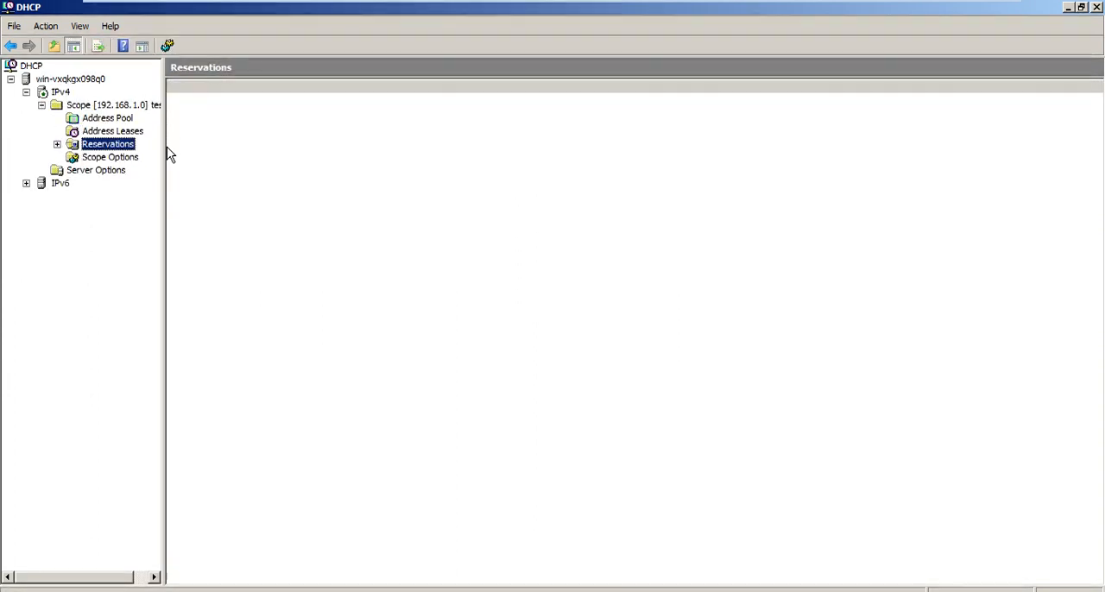
pyautogui.press('Down')
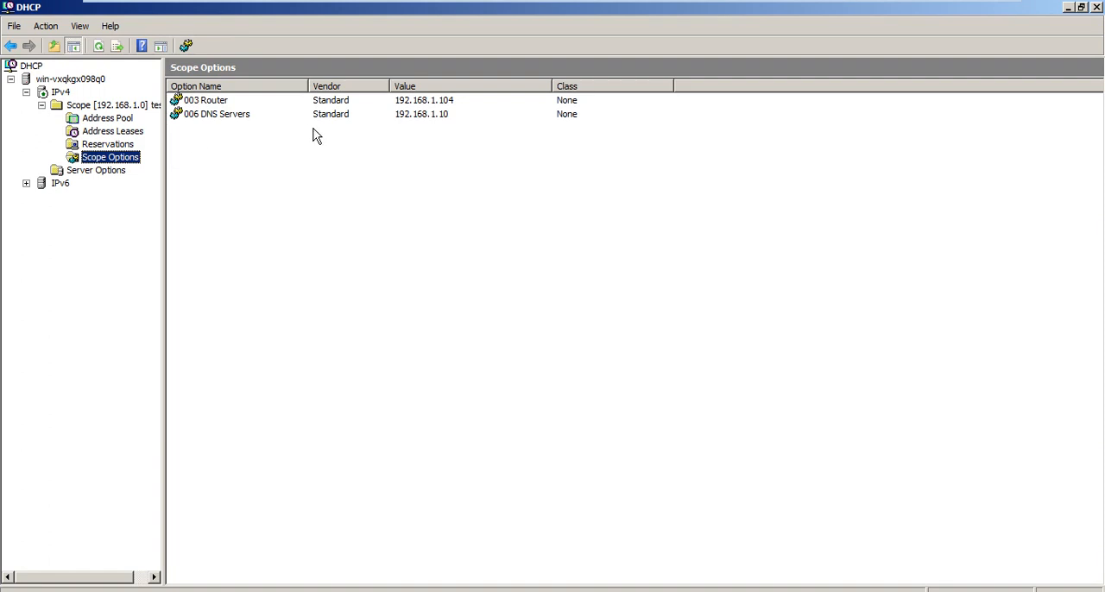
# Open the scope's option configuration and set the advanced vendor class to Microsoft Windows 2000 Options.
pyautogui.rightClick(133, 159)
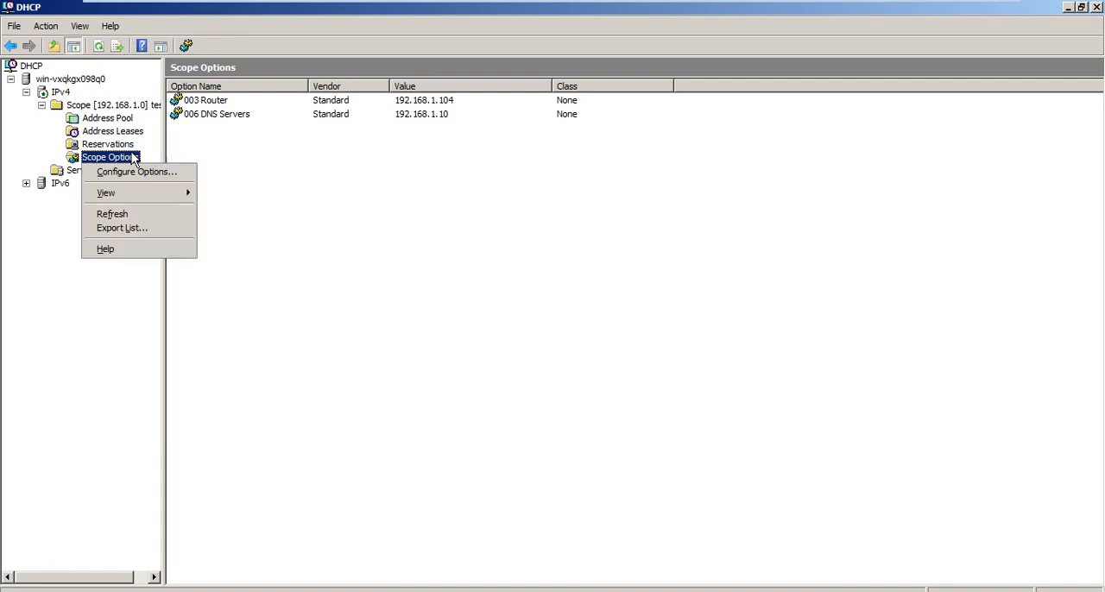
pyautogui.click(151, 175)
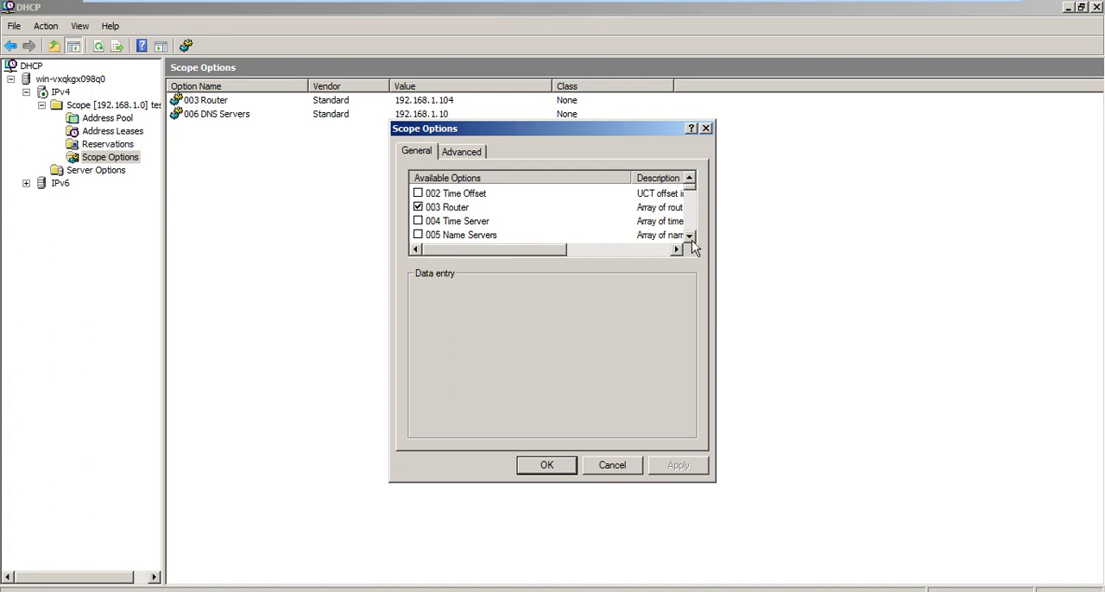
pyautogui.click(690, 238)
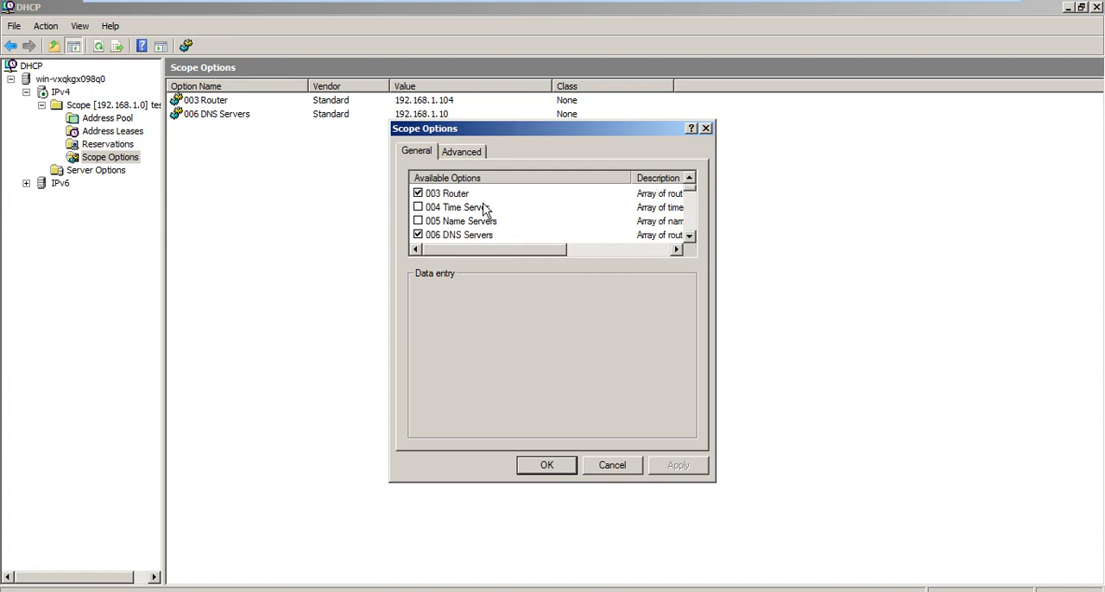
pyautogui.click(476, 156)
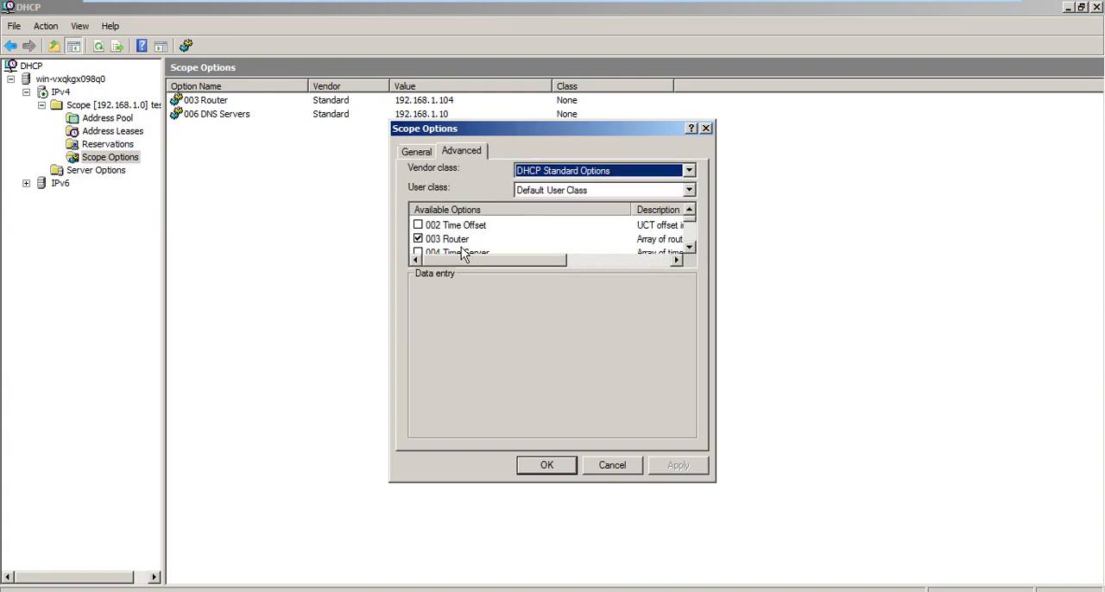
pyautogui.click(581, 173)
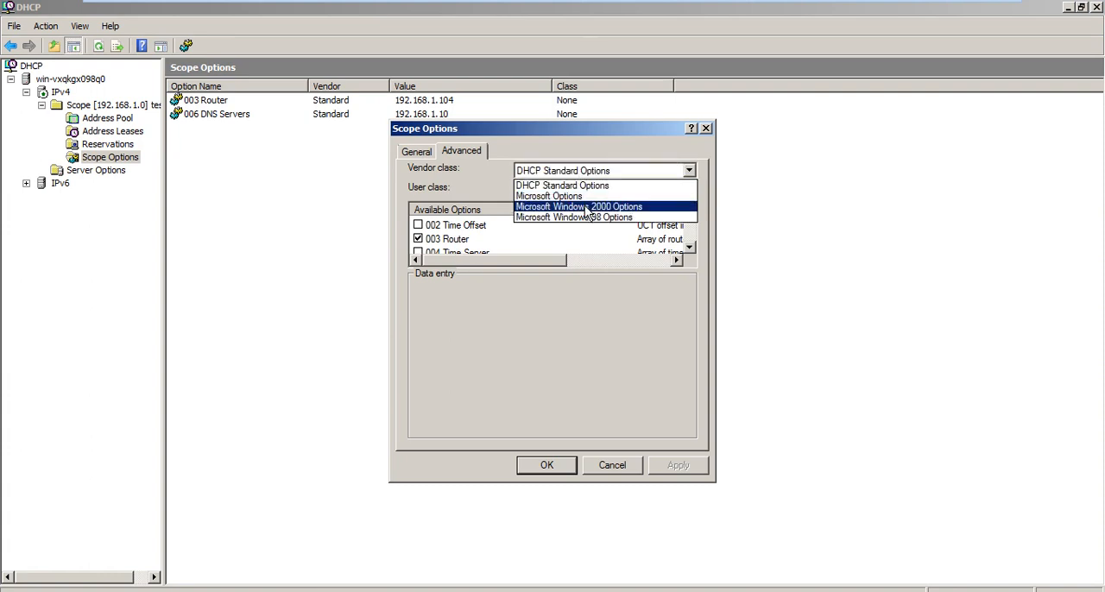
pyautogui.click(585, 207)
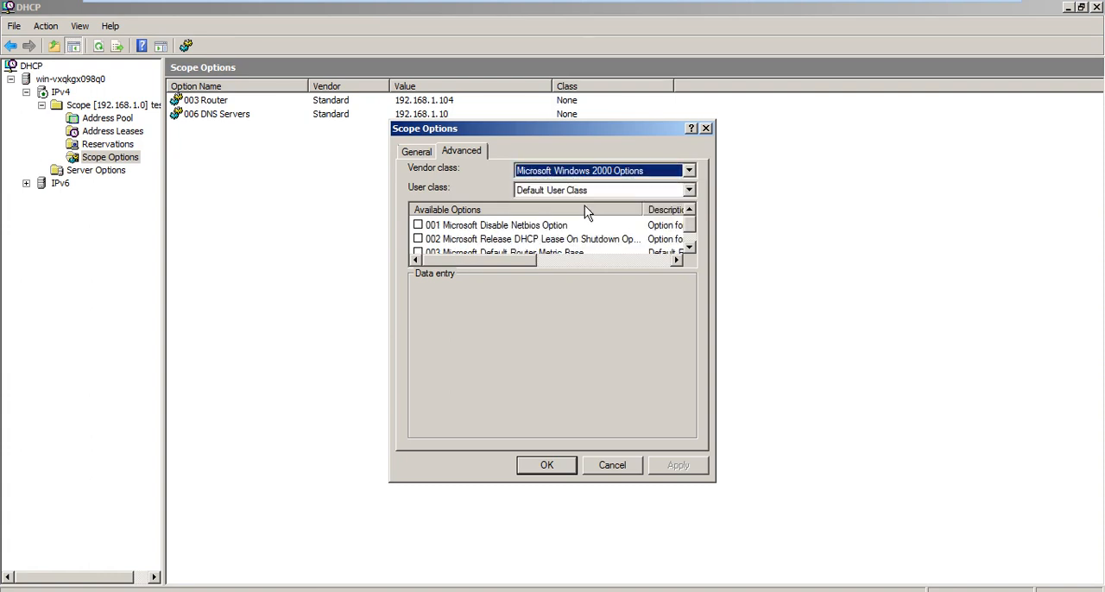
# Enable option 002 Microsoft Release DHCP Lease On Shutdown with the value 0x0 and apply it to the scope.
pyautogui.click(418, 239)
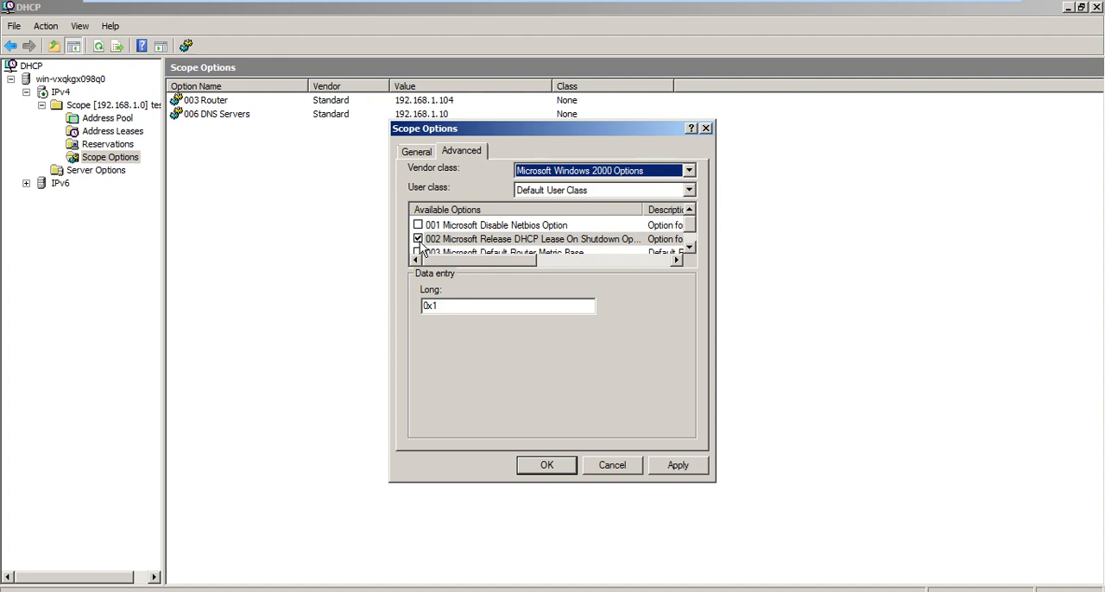
pyautogui.click(474, 309)
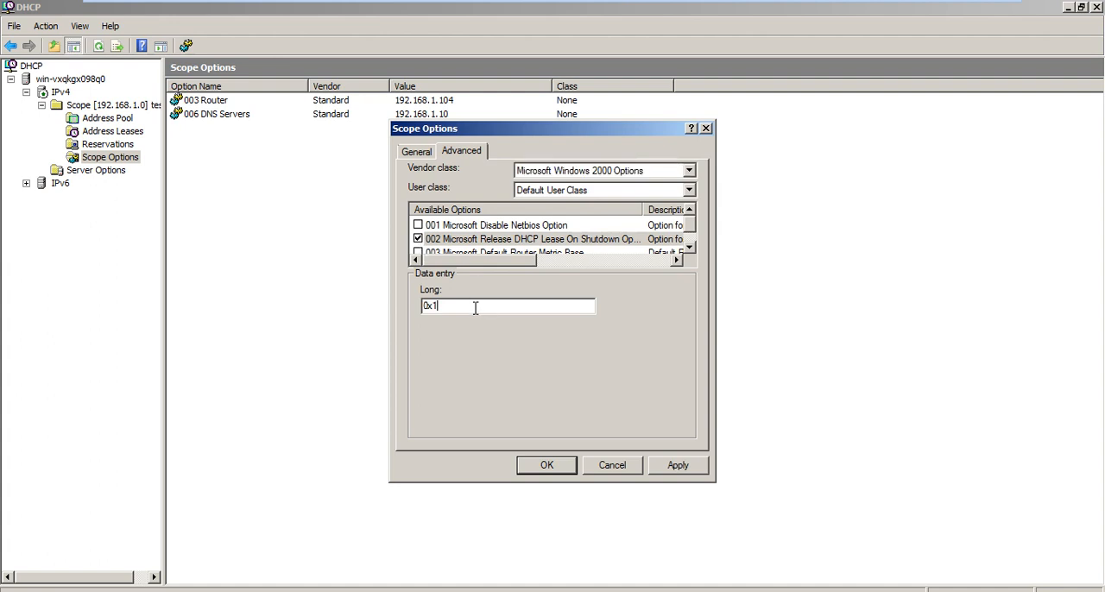
pyautogui.press('BackSpace')
pyautogui.write('0')
pyautogui.click(690, 467)
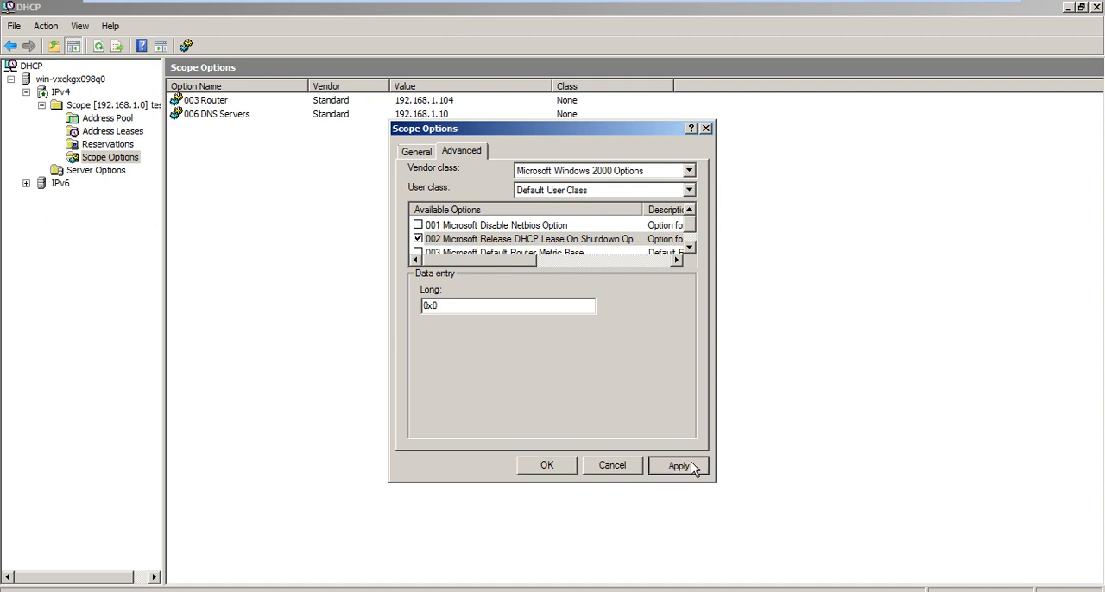
pyautogui.click(544, 466)
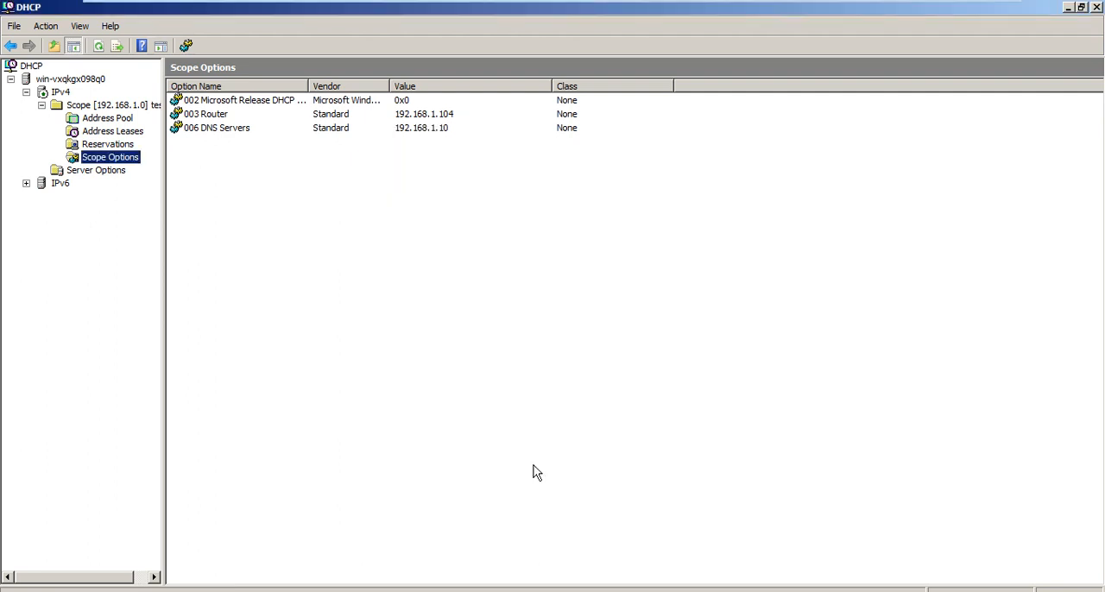
# Switch to the Windows 7 machine, rerun ipconfig, and renew the client's lease with ipconfig /renew.
pyautogui.moveTo(615, 5)
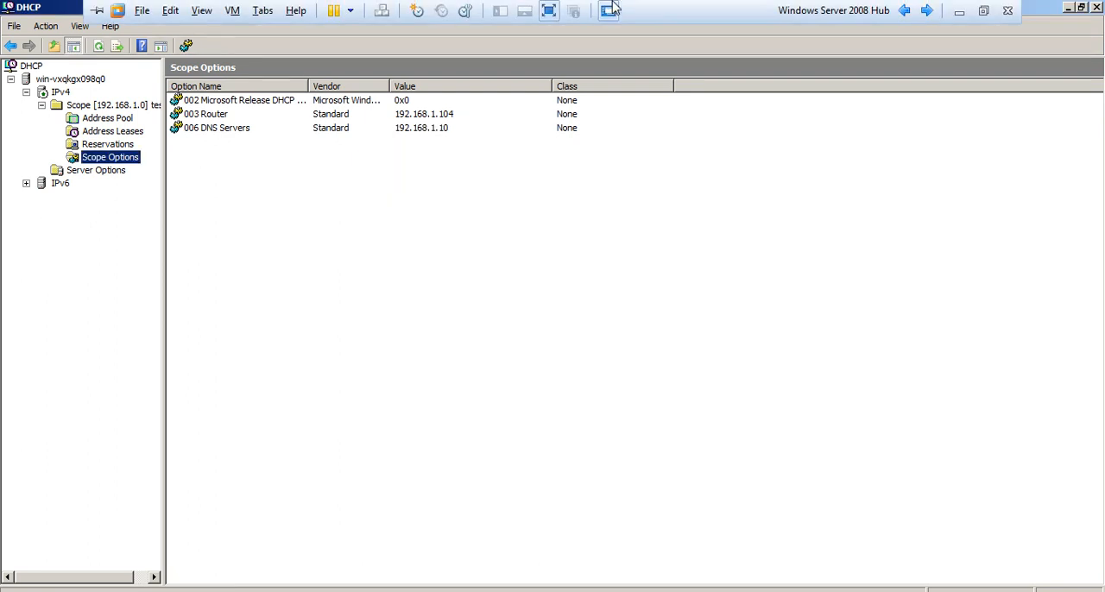
pyautogui.click(927, 11)
pyautogui.press('Up')
pyautogui.press('Return')
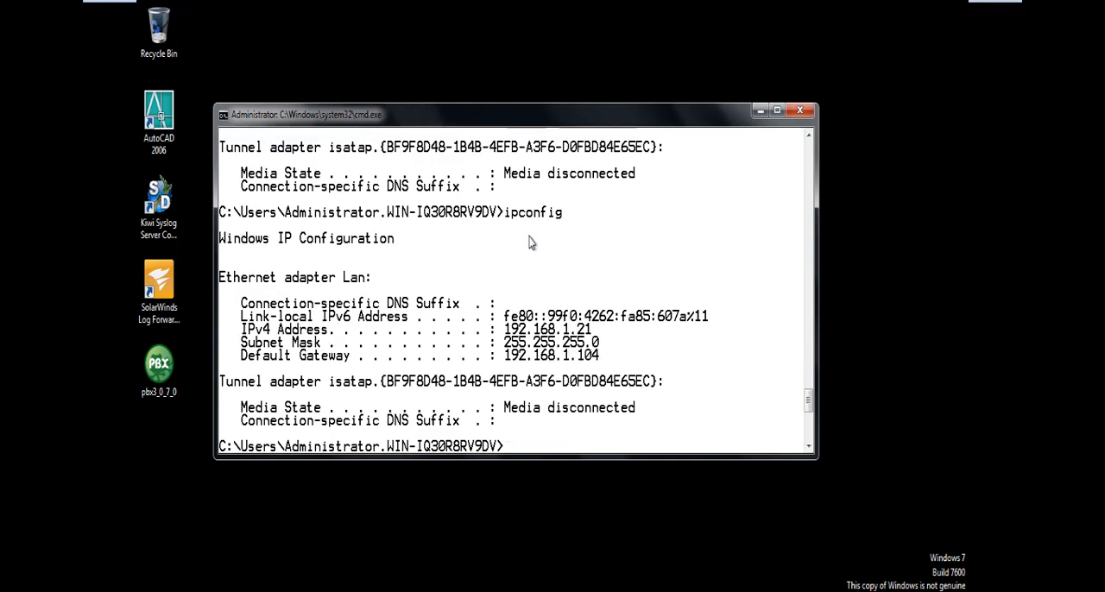
pyautogui.press('Up')
pyautogui.write('/renew')
pyautogui.press('Return')
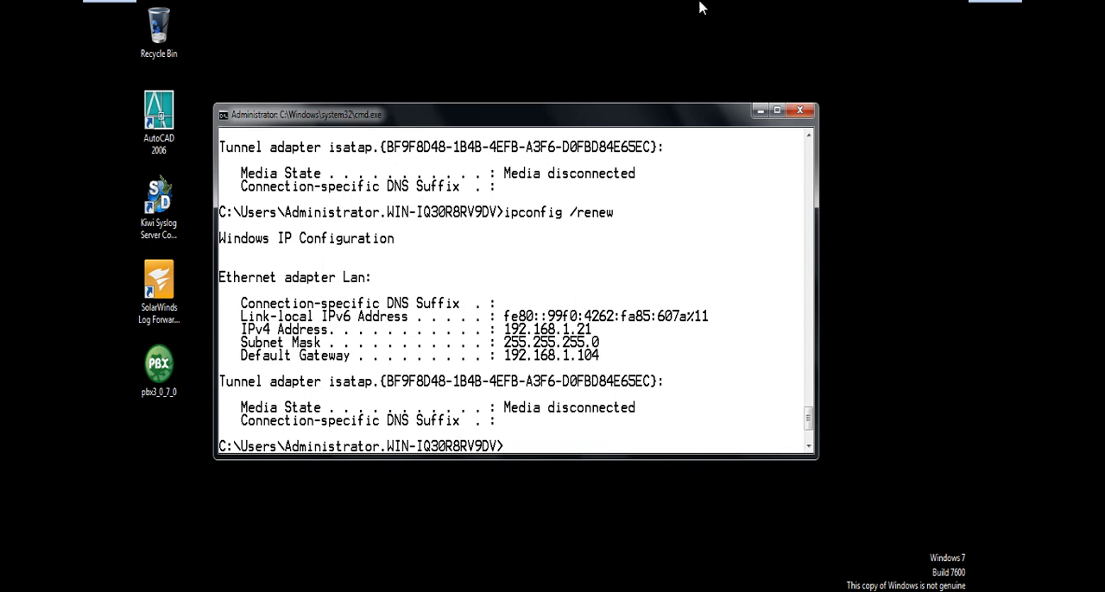
# Switch back to the Windows Server 2008 Hub machine, collapse the IPv4 node and select server win-vxqkgx098q0.
pyautogui.moveTo(700, 3)
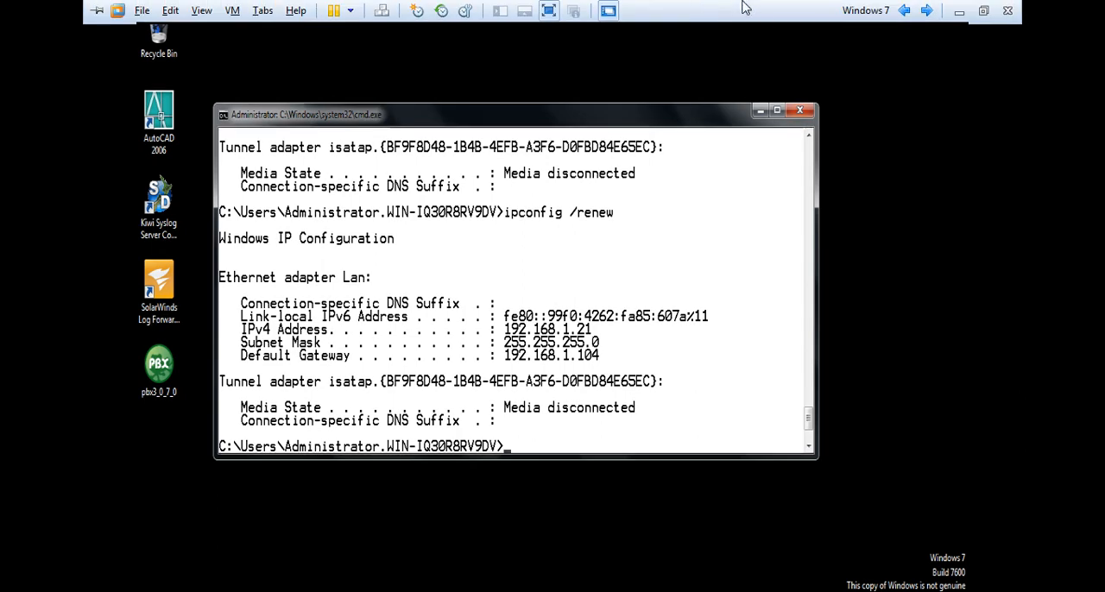
pyautogui.click(904, 10)
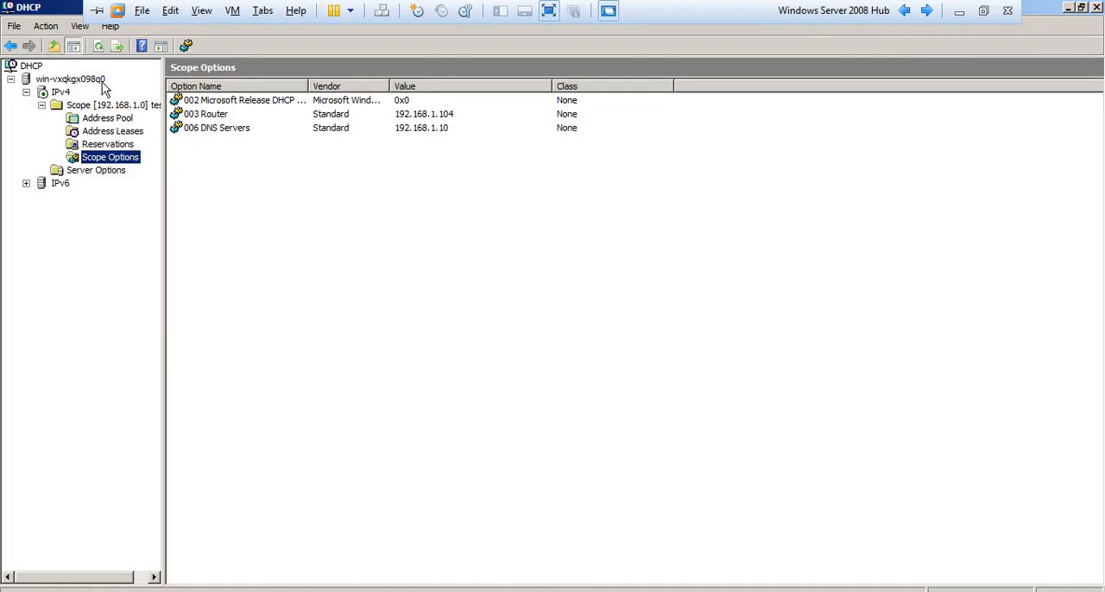
pyautogui.click(62, 92)
pyautogui.rightClick(65, 92)
pyautogui.press('Down')
pyautogui.press('Down')
pyautogui.press('Down')
pyautogui.press('Down')
pyautogui.press('Down')
pyautogui.press('Down')
pyautogui.press('Down')
pyautogui.press('Up')
pyautogui.press('Up')
pyautogui.press('Up')
pyautogui.press('Up')
pyautogui.press('Escape')
pyautogui.press('Left')
# Stop the DHCP Server service on win-vxqkgx098q0.
pyautogui.press('Up')
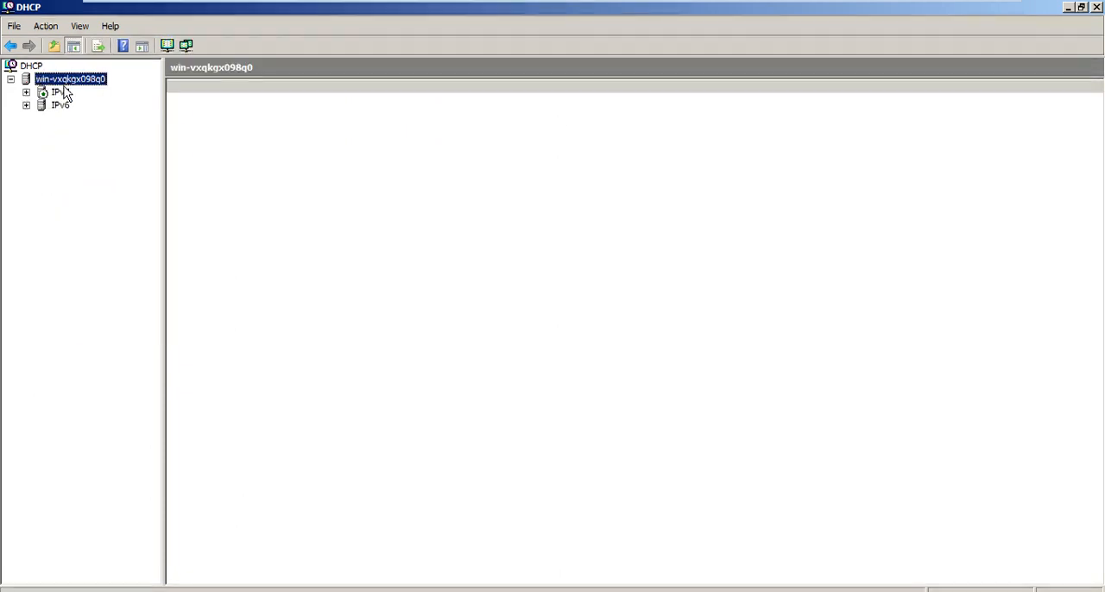
pyautogui.hotkey('shift', 'F10')
pyautogui.press('Down')
pyautogui.press('Down')
pyautogui.press('Down')
pyautogui.press('Right')
pyautogui.press('Down')
pyautogui.press('Down')
pyautogui.press('Up')
pyautogui.press('Return')
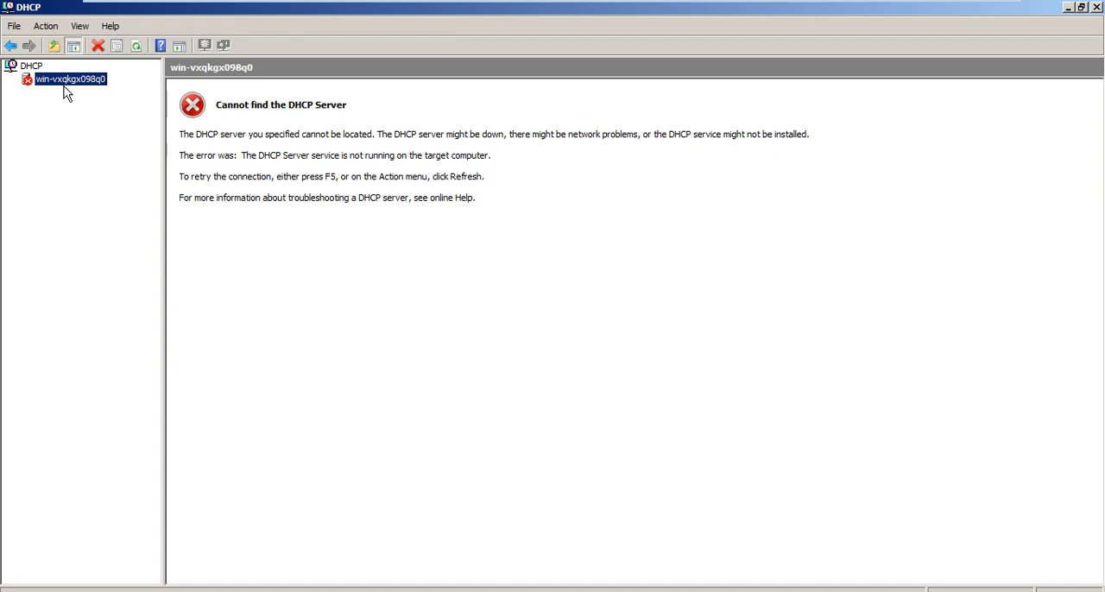
# Switch to the Windows 7 machine and restart it.
pyautogui.moveTo(666, 8)
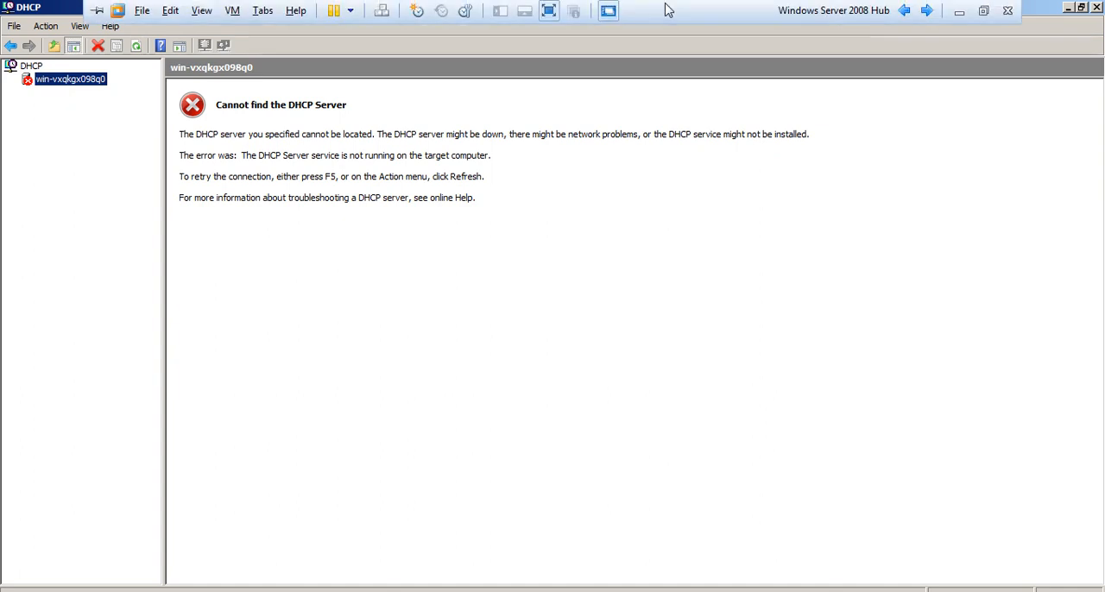
pyautogui.click(928, 13)
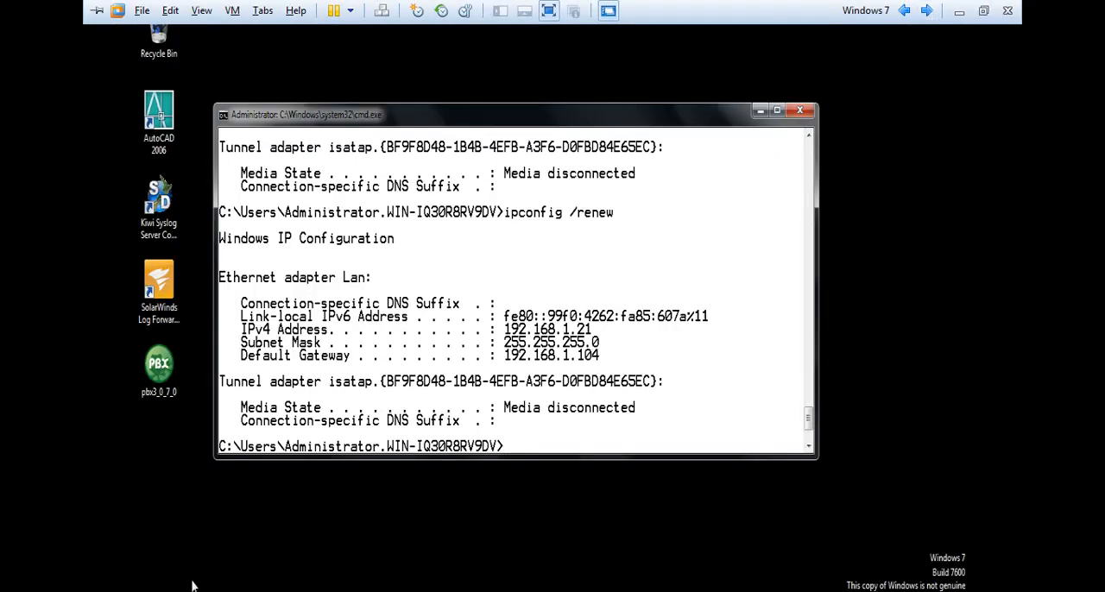
pyautogui.click(153, 591)
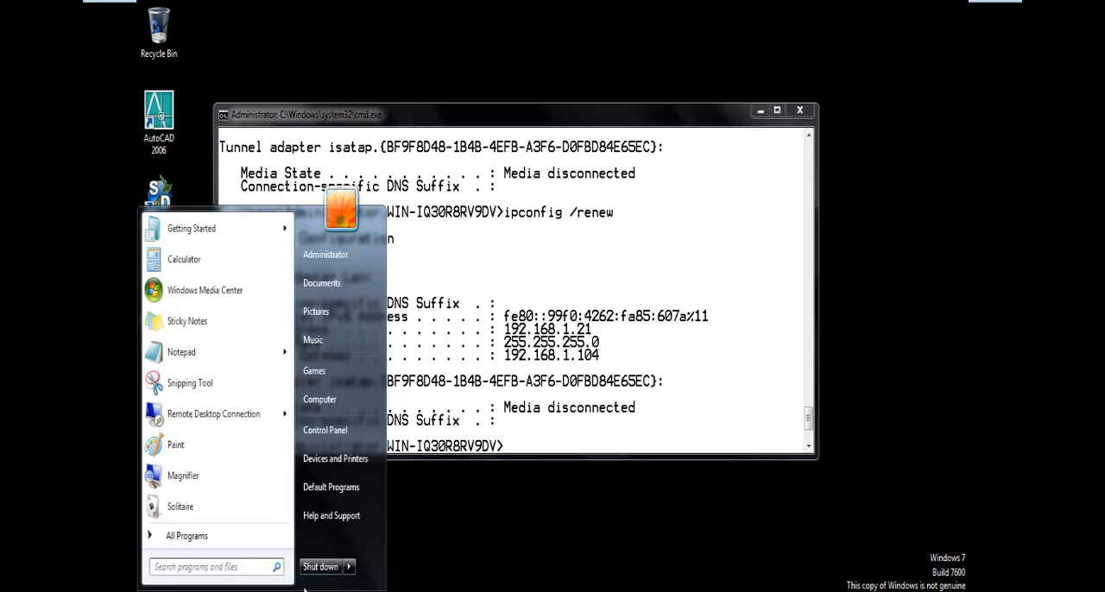
pyautogui.click(350, 568)
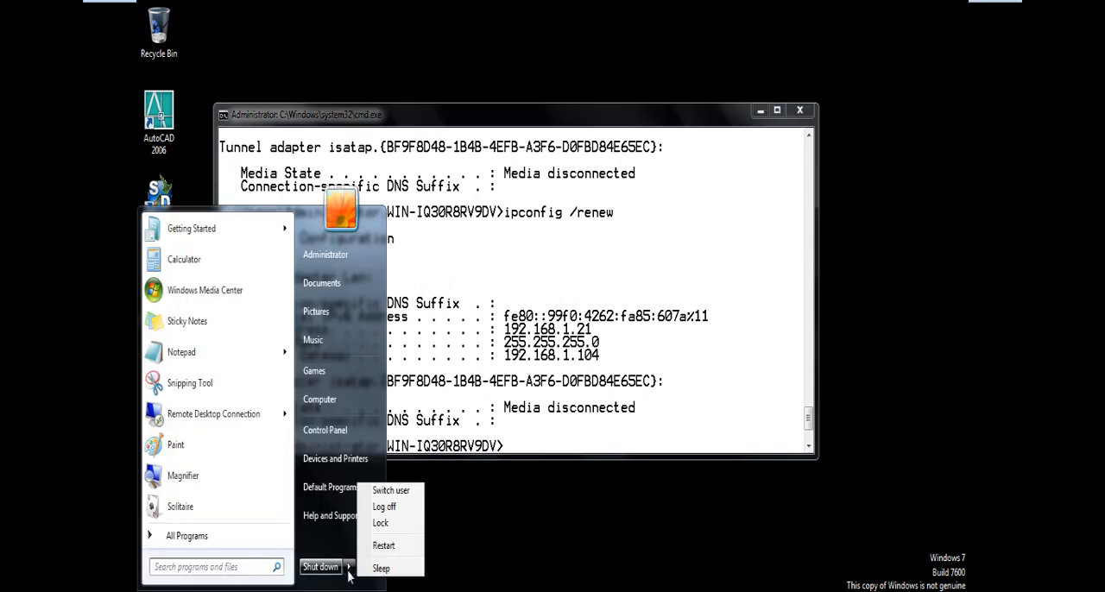
pyautogui.click(403, 548)
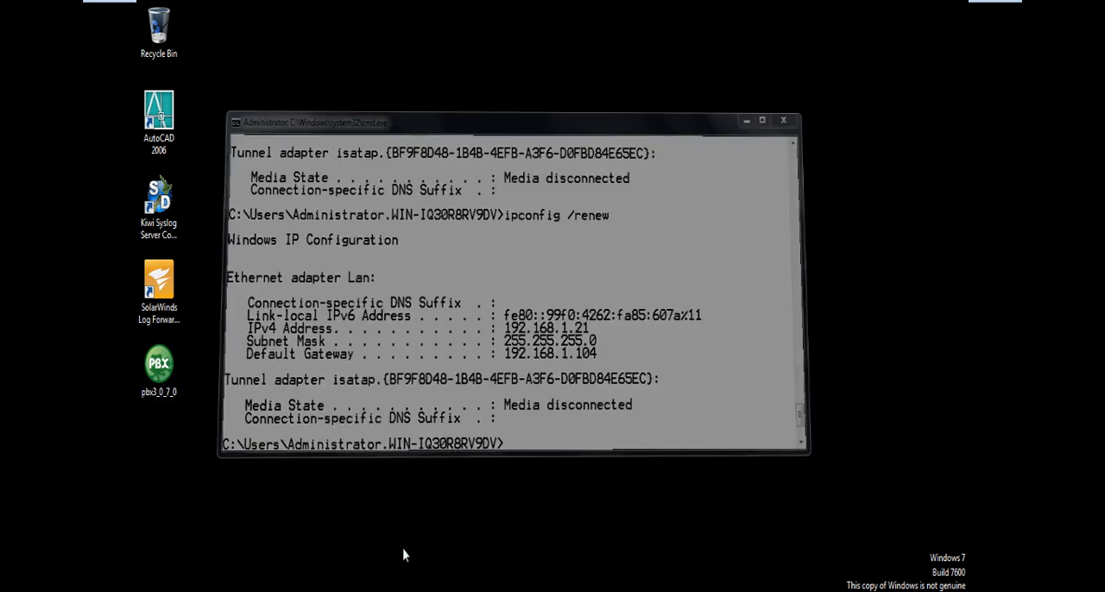
# Check the DHCP server's status on the Windows Server 2008 Hub machine, and return to the Windows 7 machine.
pyautogui.moveTo(604, 3)
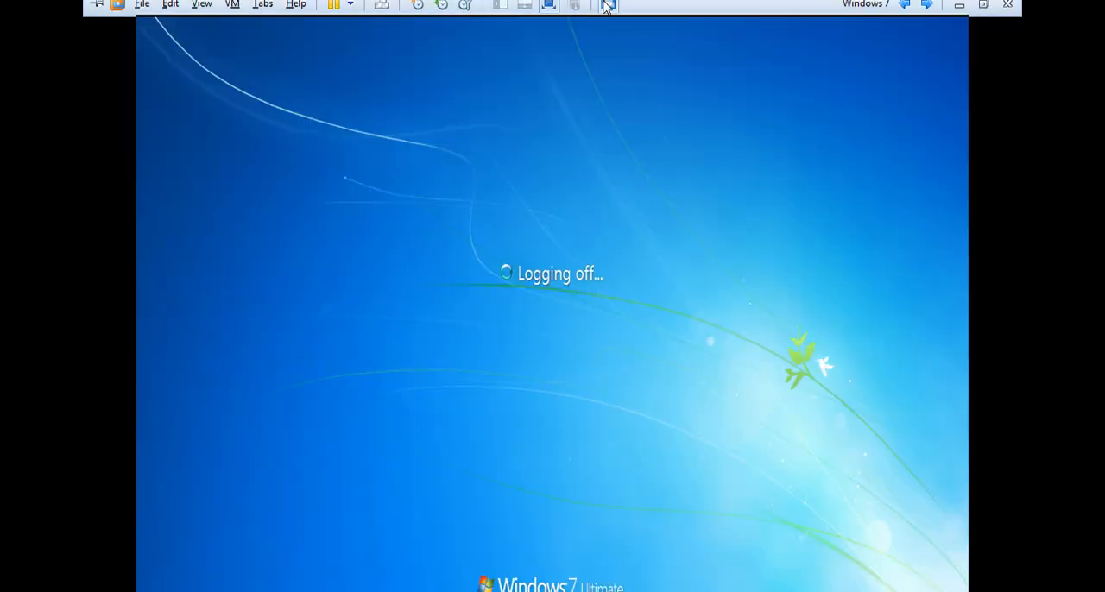
pyautogui.click(904, 11)
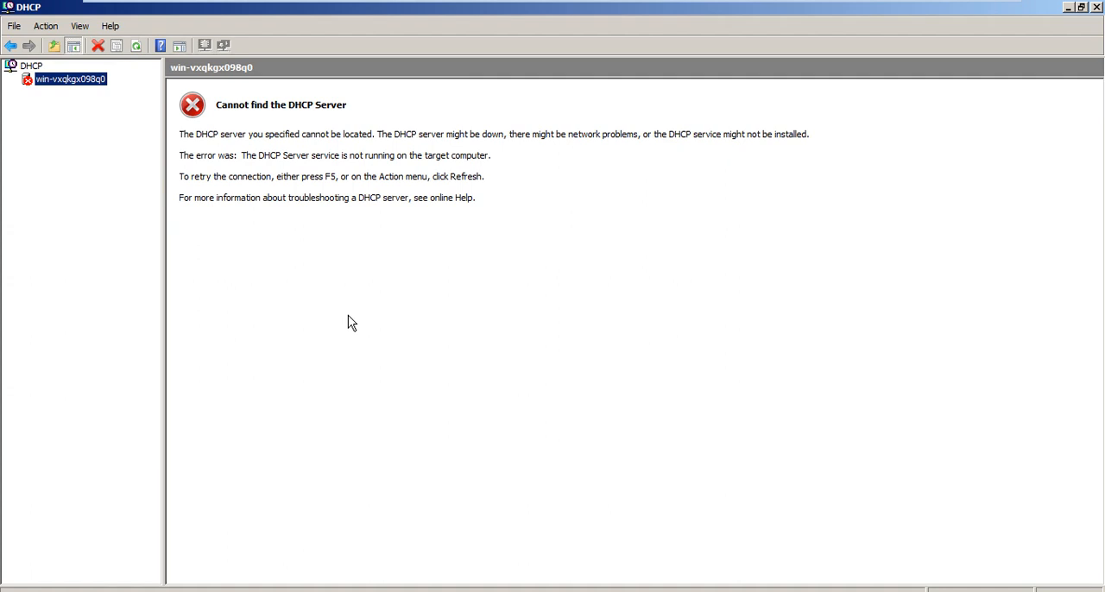
pyautogui.moveTo(696, 5)
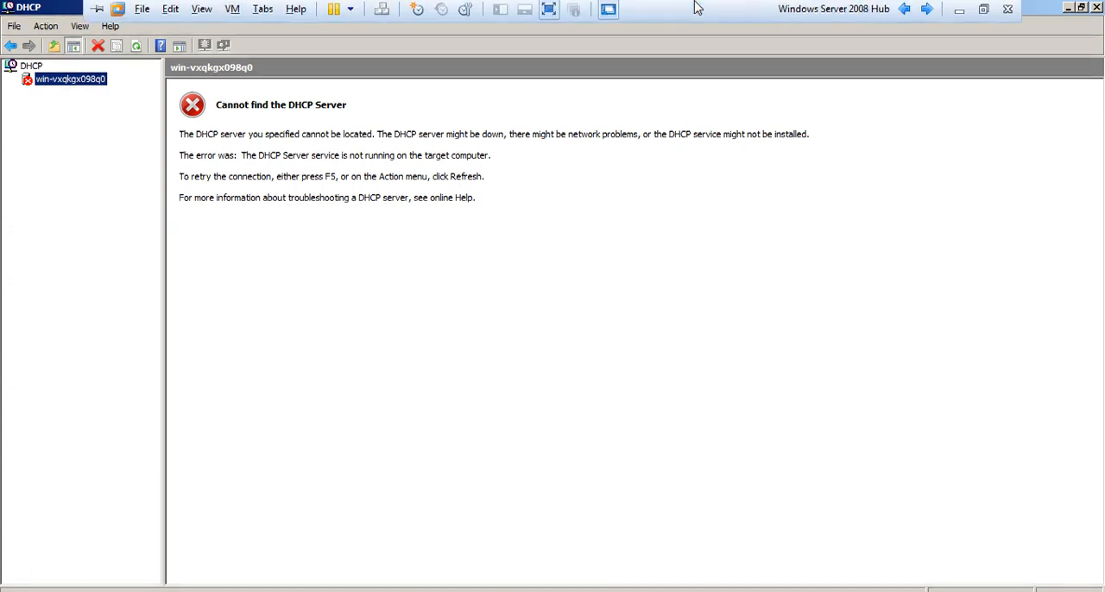
pyautogui.click(928, 11)
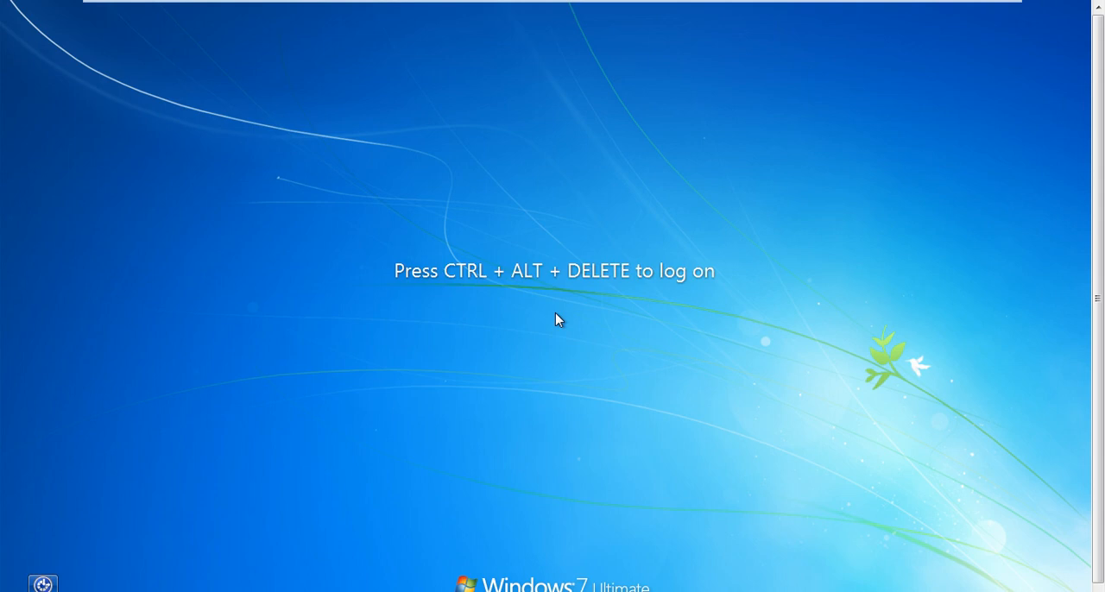
# Log on to Windows 7 as administrator with the account password and dismiss the Windows Activation prompt.
pyautogui.hotkey('ctrl', 'alt', 'Delete')
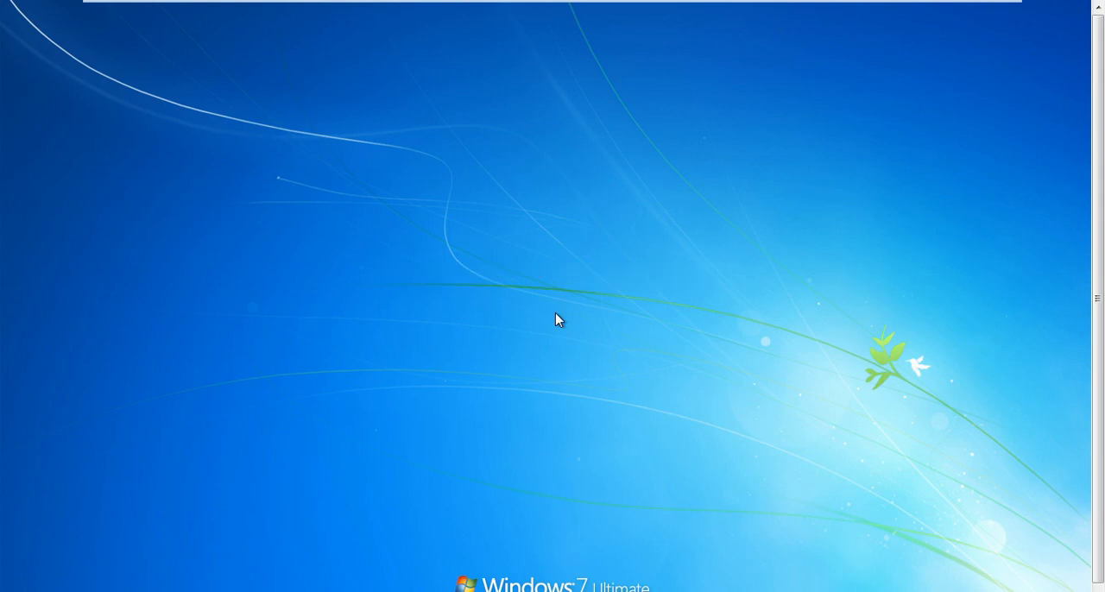
pyautogui.write('*****')
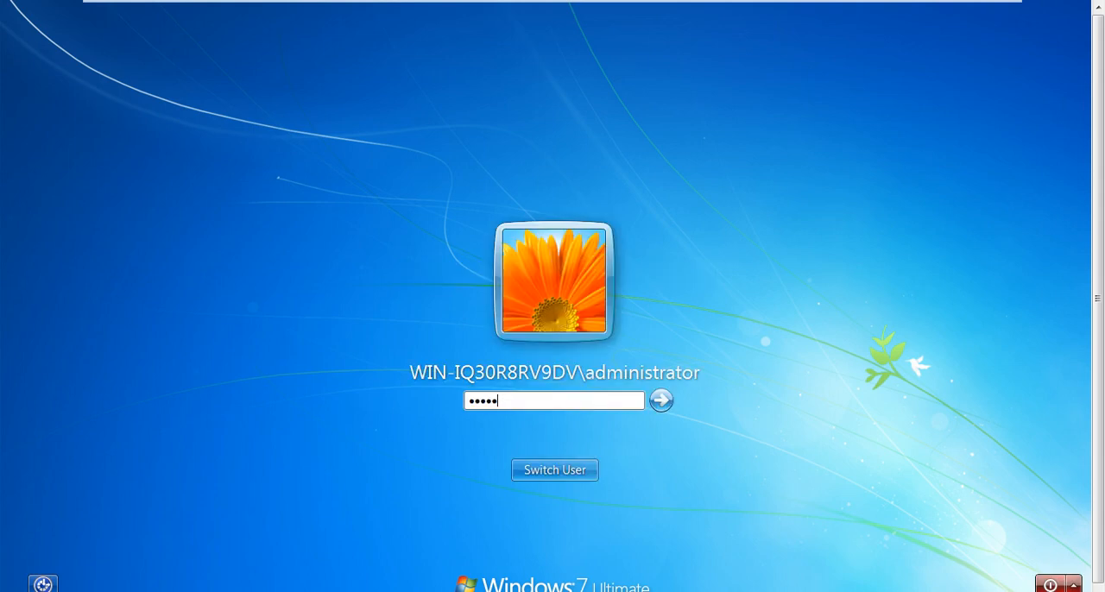
pyautogui.write('***')
pyautogui.press('Return')
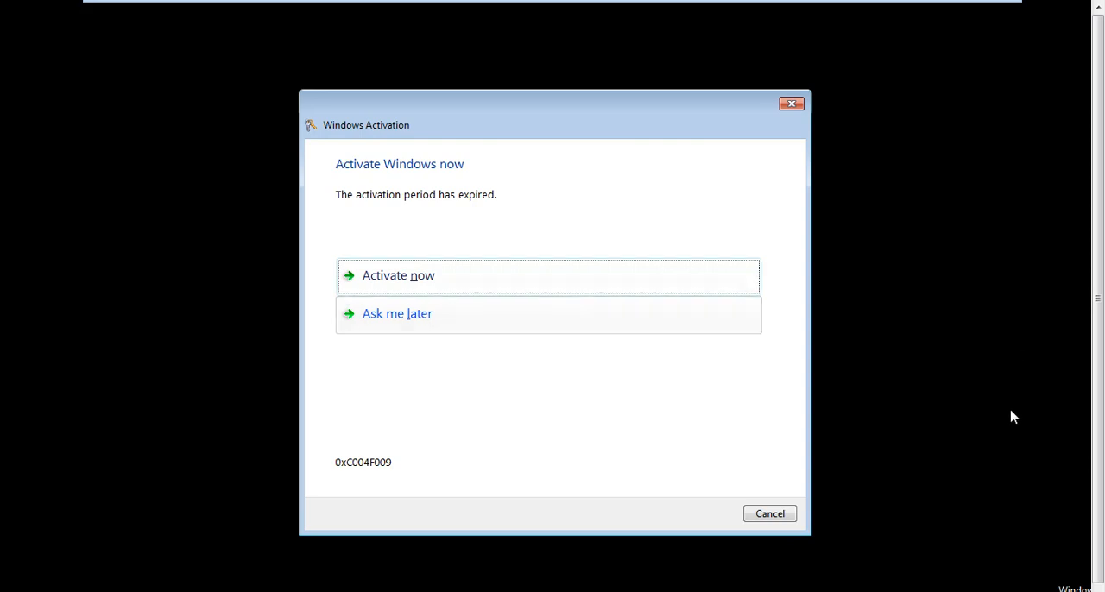
pyautogui.click(750, 517)
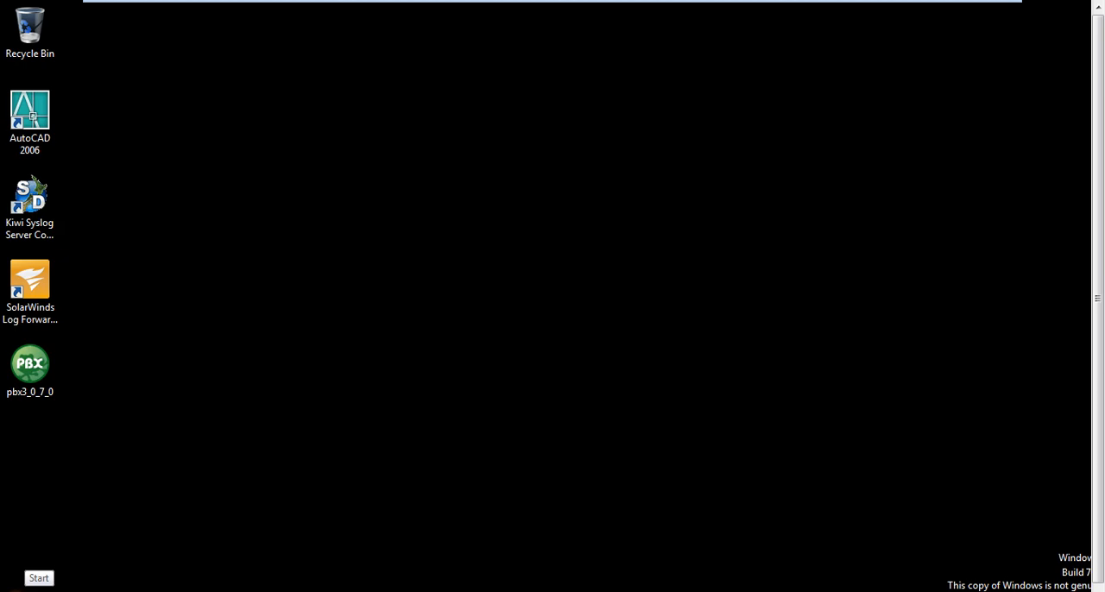
# Open a Command Prompt and display the Windows 7 client's IP configuration with ipconfig.
pyautogui.press('super')
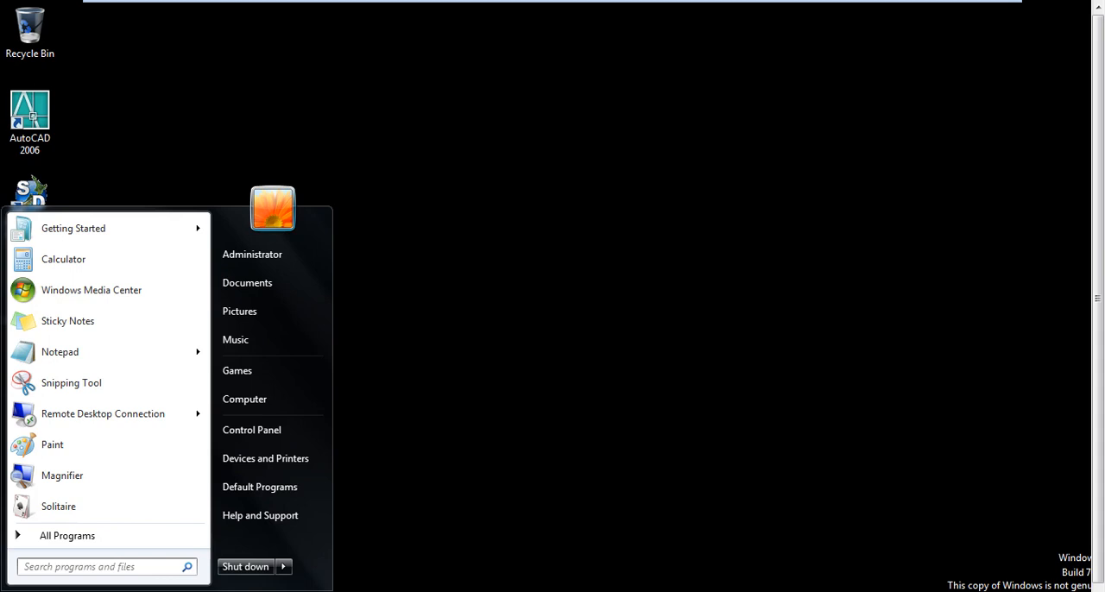
pyautogui.write('cmd')
pyautogui.press('Return')
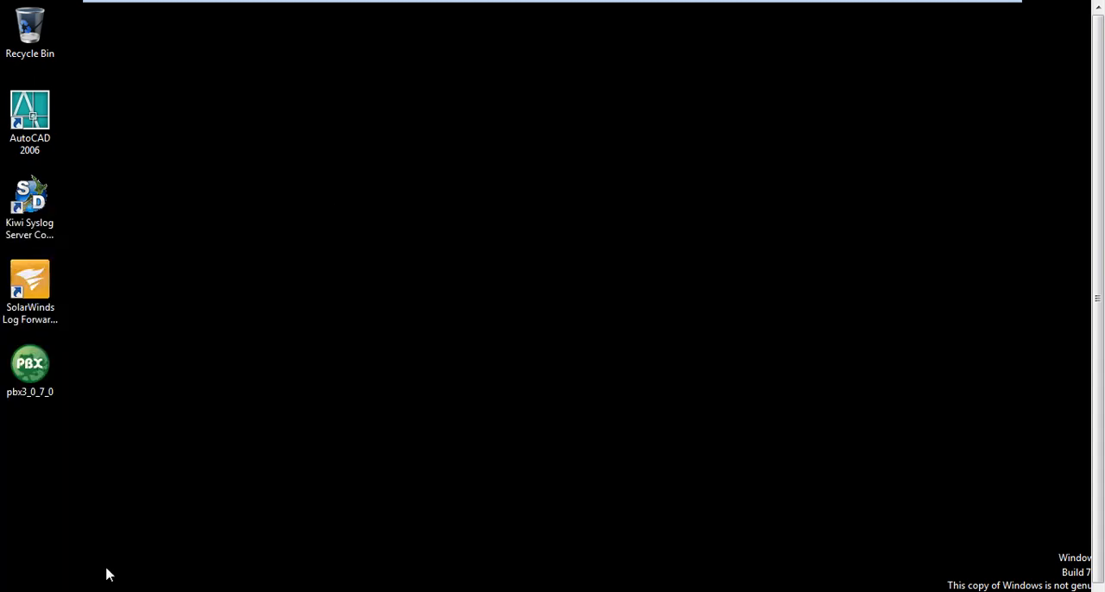
pyautogui.write('ipconifg')
pyautogui.press('Return')
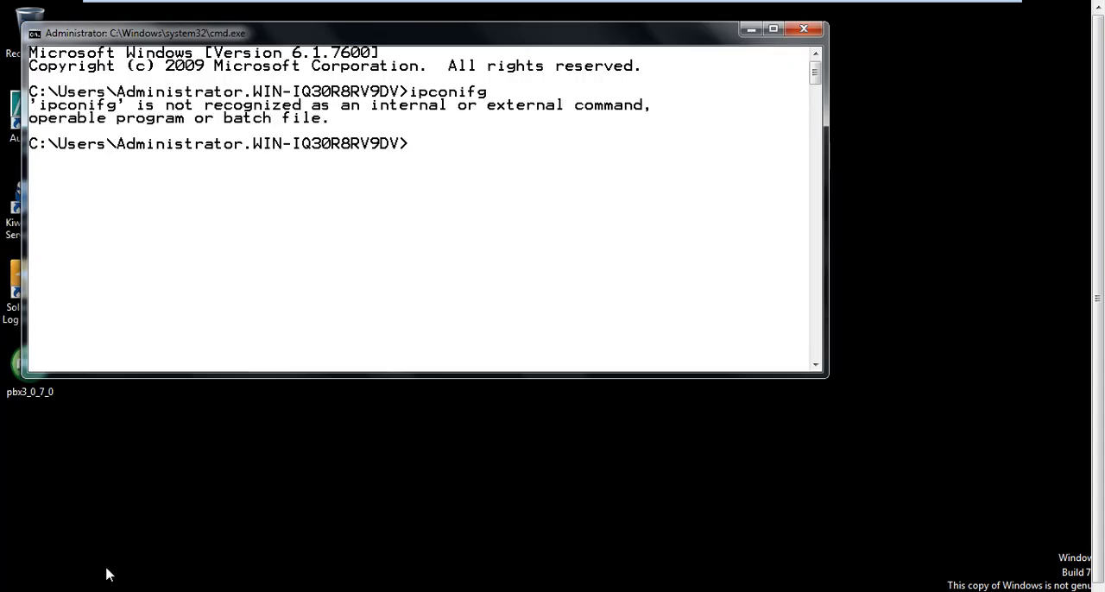
pyautogui.press('Up')
pyautogui.press('BackSpace')
pyautogui.press('BackSpace')
pyautogui.press('BackSpace')
pyautogui.press('BackSpace')
pyautogui.write('nfig')
pyautogui.press('Return')
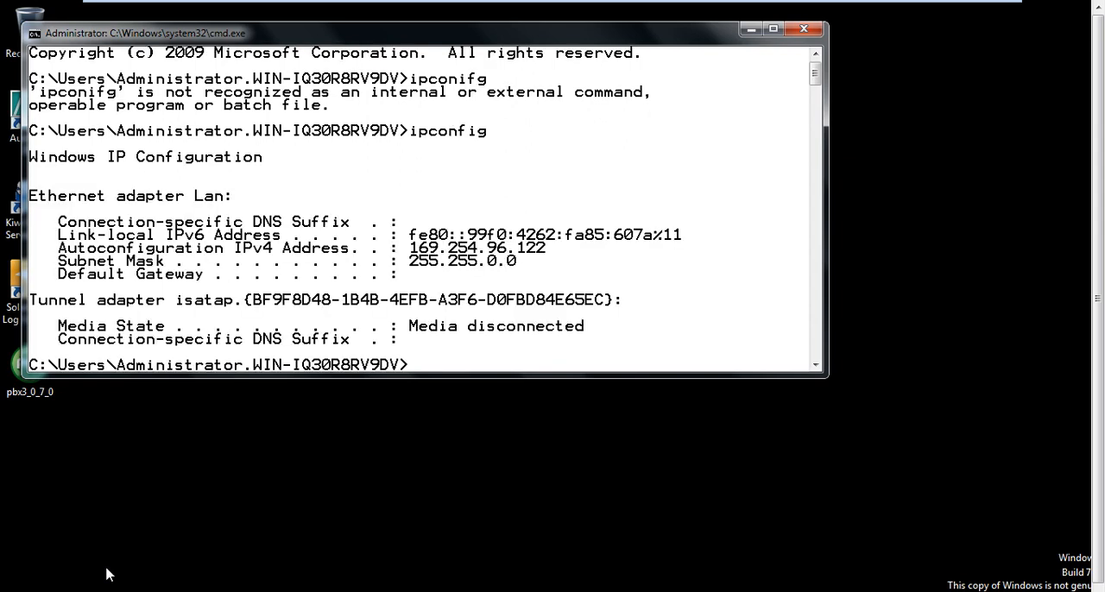
# Rerun ipconfig repeatedly to keep checking the client's IPv4 address while the DHCP service is stopped.
pyautogui.press('Up')
pyautogui.press('Return')
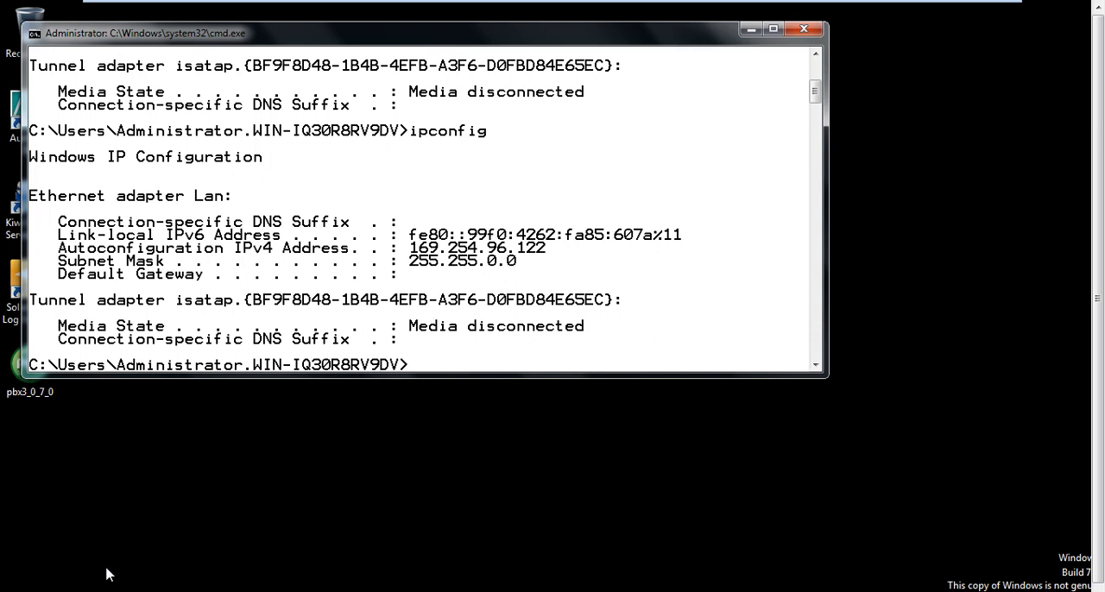
pyautogui.press('Up')
pyautogui.press('Return')
pyautogui.press('Up')
pyautogui.press('Return')
pyautogui.press('Up')
pyautogui.press('Return')
pyautogui.press('Up')
pyautogui.press('Return')
pyautogui.press('Up')
pyautogui.press('Return')
pyautogui.press('Up')
pyautogui.press('Return')
pyautogui.press('Up')
pyautogui.press('Return')
pyautogui.press('Up')
pyautogui.press('Return')
pyautogui.press('Up')
pyautogui.press('Return')
pyautogui.press('Up')
pyautogui.press('Return')
pyautogui.press('Up')
pyautogui.press('Return')
pyautogui.press('Up')
pyautogui.press('Return')
# Switch to the Windows Server 2008 Hub machine and start the DHCP Server service on win-vxqkgx098q0.
pyautogui.moveTo(788, 7)
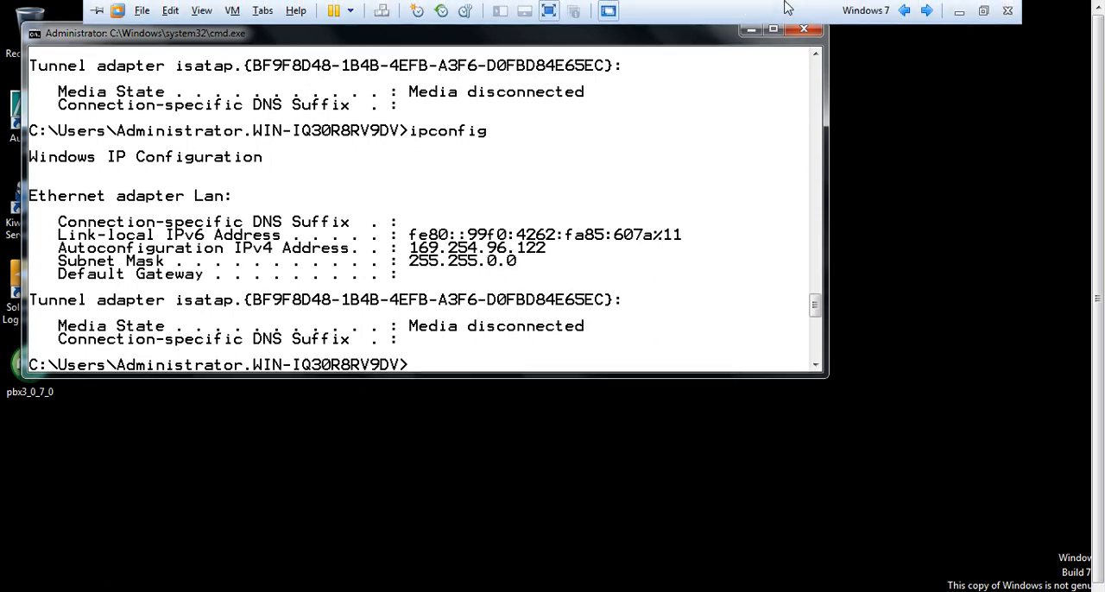
pyautogui.click(926, 10)
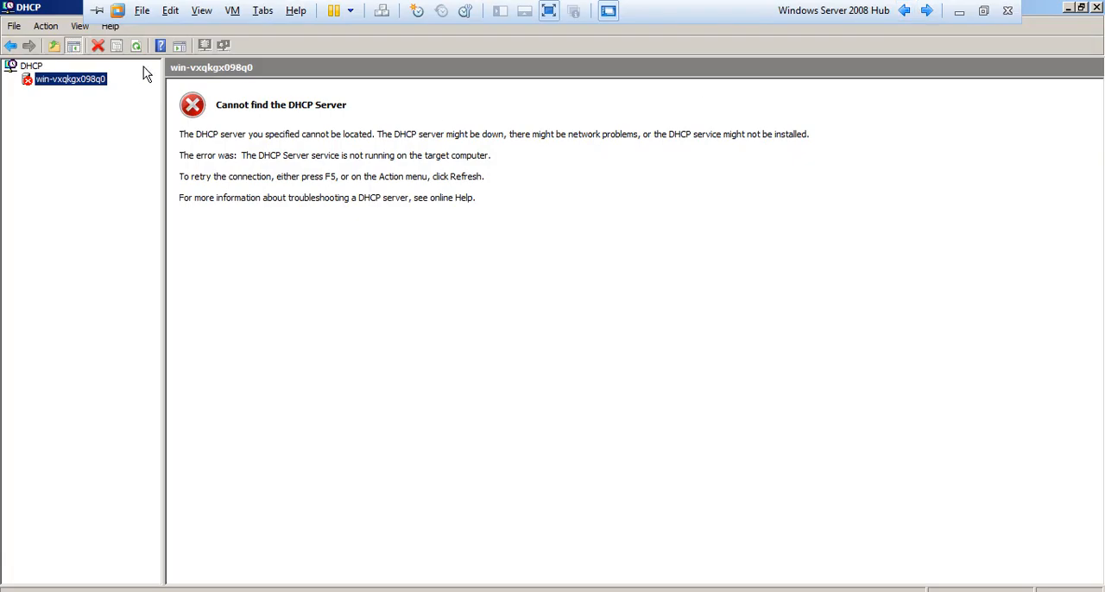
pyautogui.hotkey('shift', 'F10')
pyautogui.press('Down')
pyautogui.press('Down')
pyautogui.press('Down')
pyautogui.press('Down')
pyautogui.press('Right')
pyautogui.press('Down')
pyautogui.press('Down')
pyautogui.press('Down')
pyautogui.press('Down')
pyautogui.press('Down')
pyautogui.press('Return')
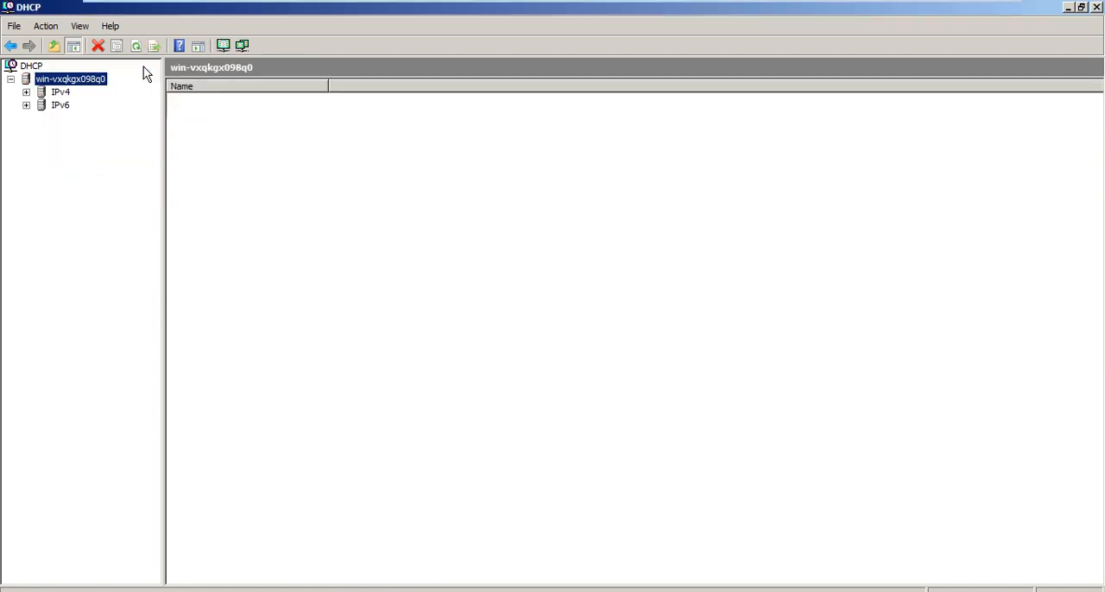
# Expand the DHCP server's IPv4 node and view its Server Options.
pyautogui.press('Down')
pyautogui.press('Right')
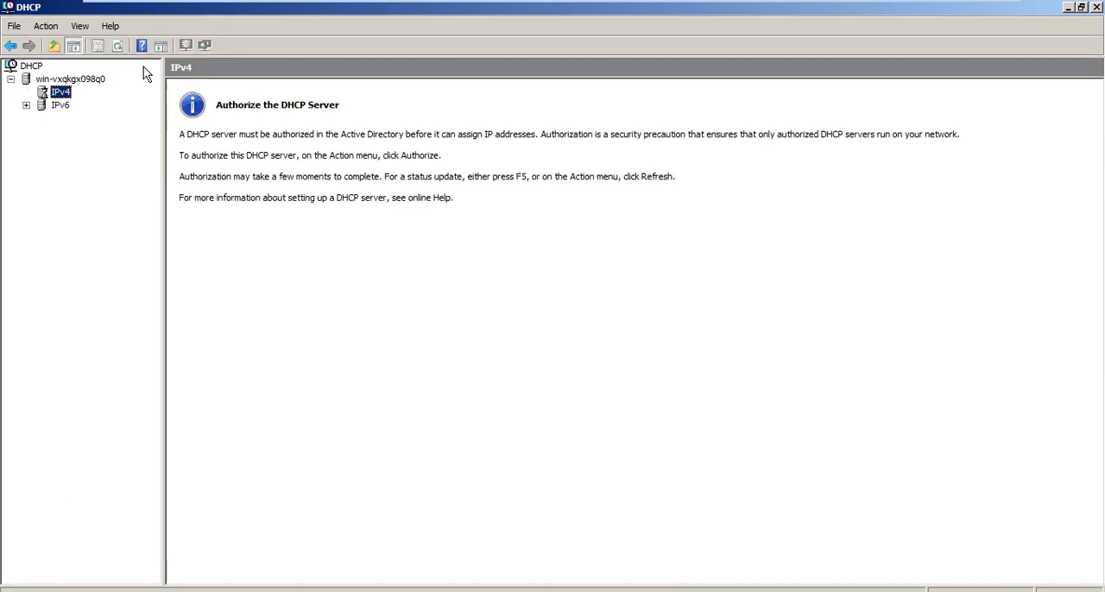
pyautogui.press('Down')
pyautogui.press('Down')
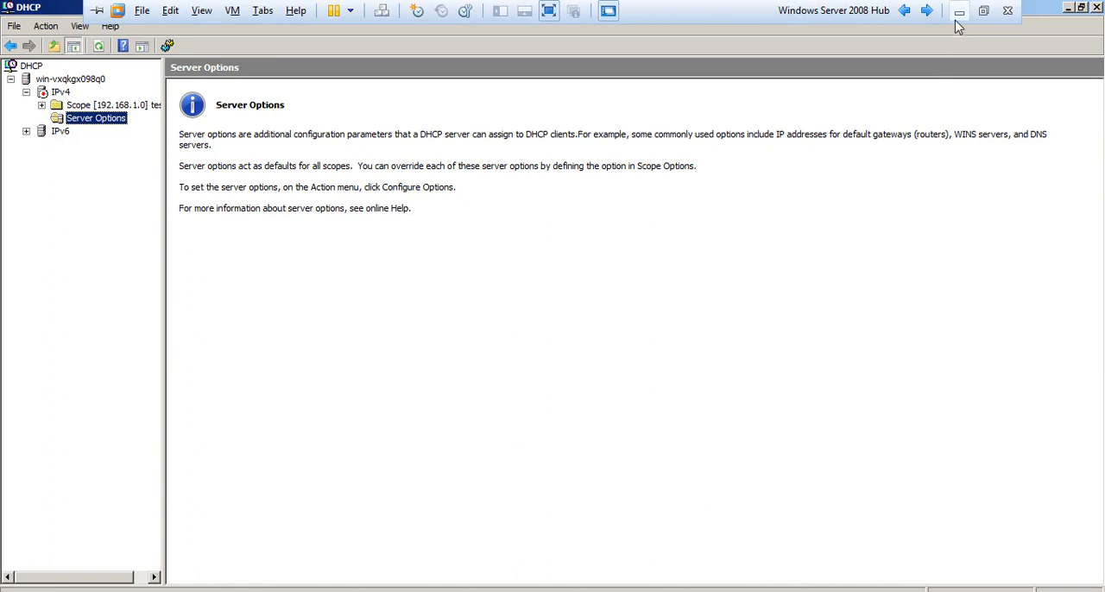
# Return to the Windows 7 machine and check its IP configuration again with ipconfig.
pyautogui.click(930, 10)
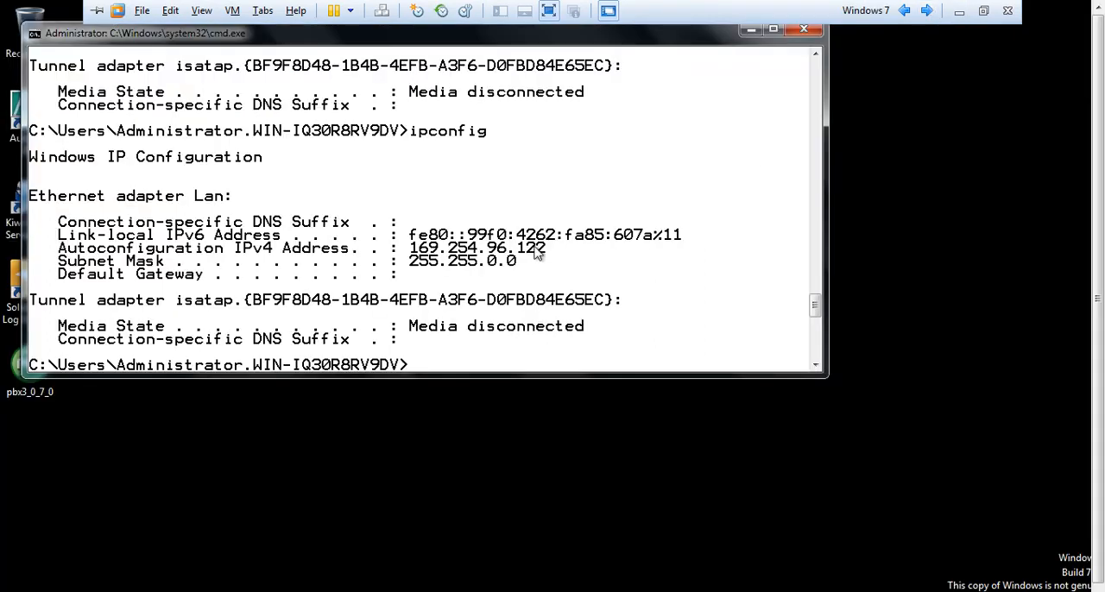
pyautogui.press('Up')
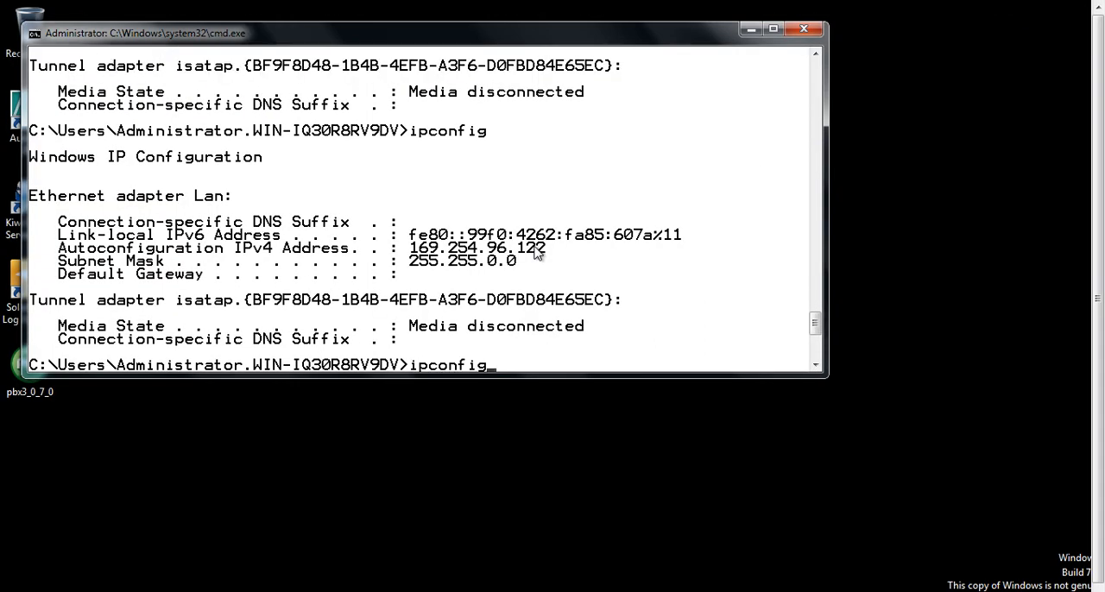
pyautogui.press('Return')
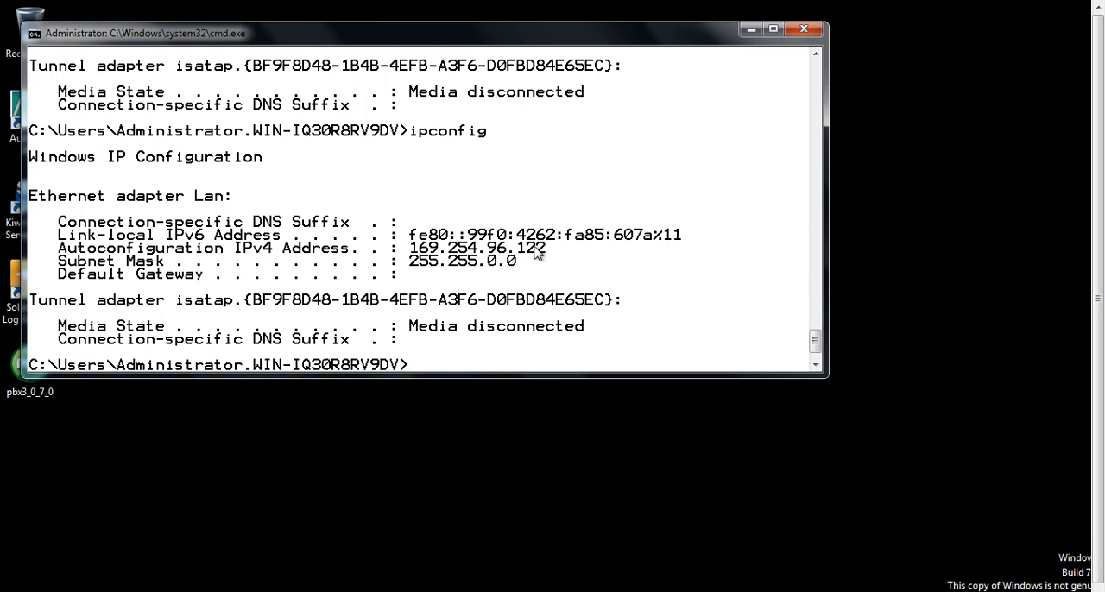
# Request a new DHCP lease for the Windows 7 client with ipconfig /renew.
pyautogui.write('pin')
pyautogui.press('BackSpace')
pyautogui.press('BackSpace')
pyautogui.press('BackSpace')
pyautogui.press('Up')
pyautogui.write('renew')
pyautogui.press('Return')
pyautogui.press('Up')
pyautogui.press('Left')
pyautogui.press('Left')
pyautogui.press('Left')
pyautogui.press('Left')
pyautogui.press('Left')
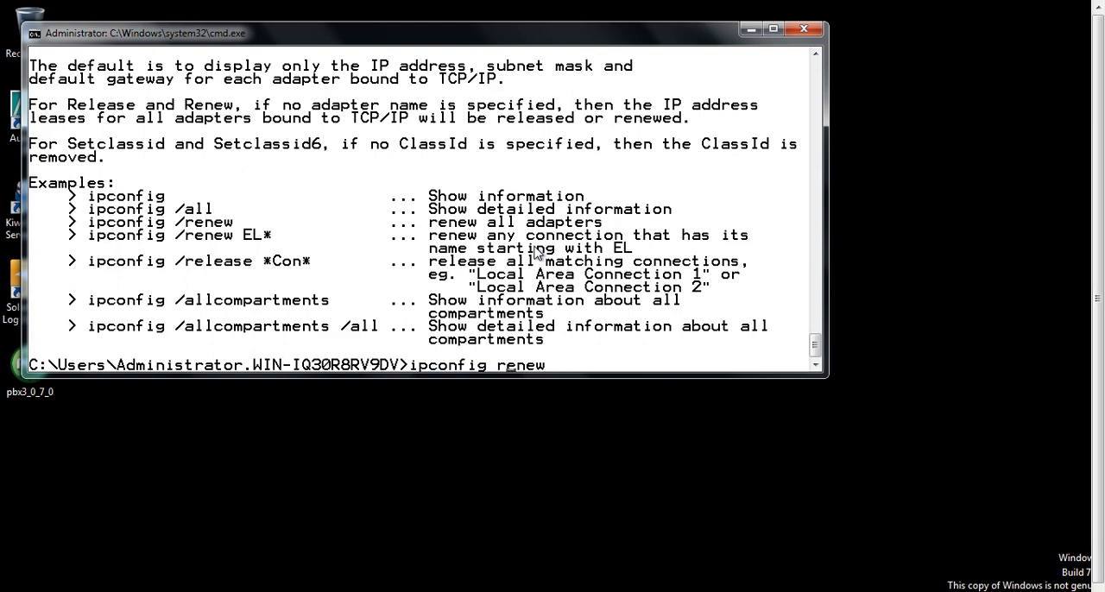
pyautogui.write('/')
pyautogui.press('Return')
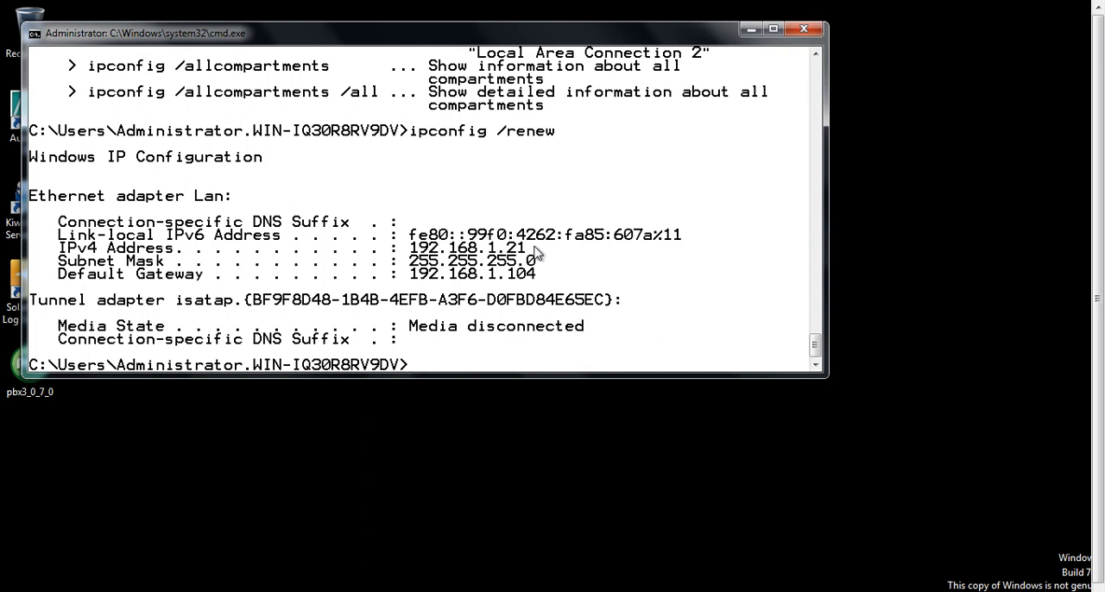
# Clear the Command Prompt and ping 192.168.1.10 and 192.168.1.100 to test connectivity.
pyautogui.write('cls')
pyautogui.press('Return')
pyautogui.write('ping 192.168.1.10')
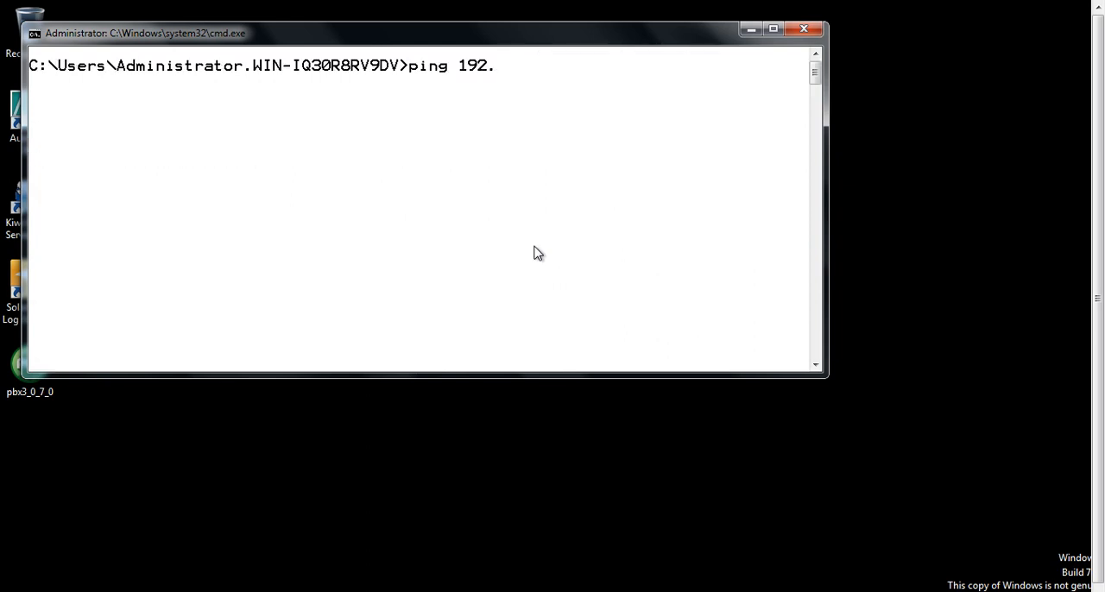
pyautogui.press('Return')
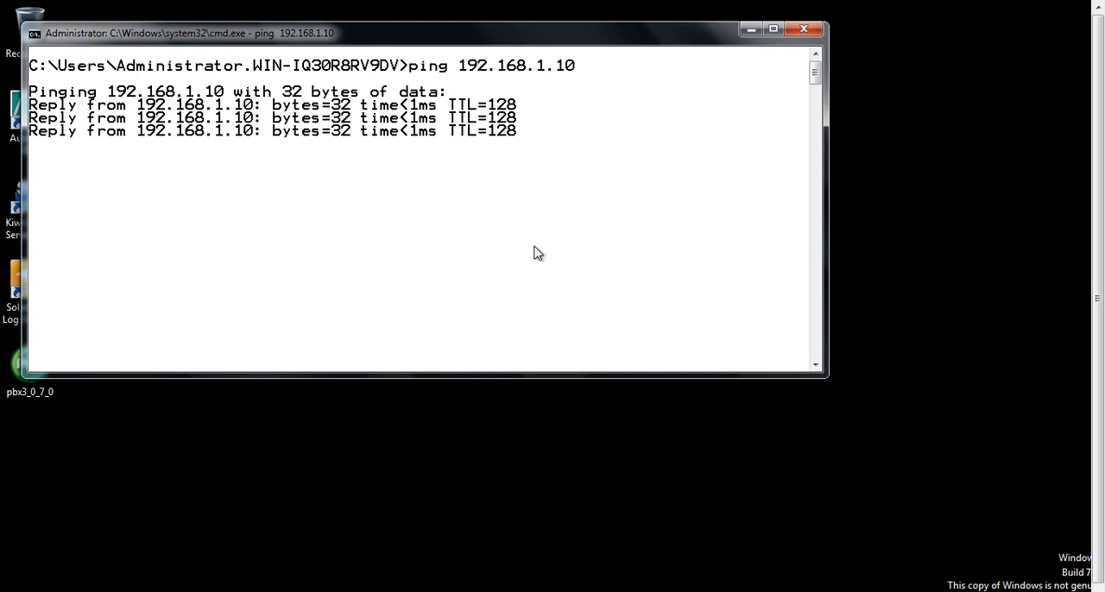
pyautogui.press('Up')
pyautogui.write('0')
pyautogui.press('Return')
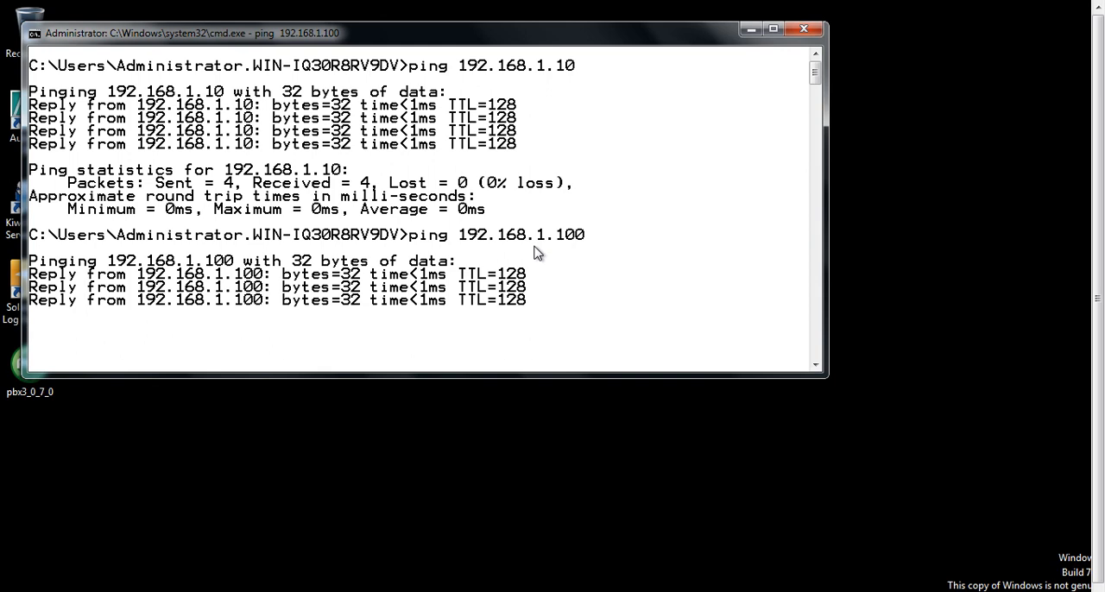
# Display the IP configuration with ipconfig and ping the default gateway at 192.168.1.104.
pyautogui.moveTo(656, 6)
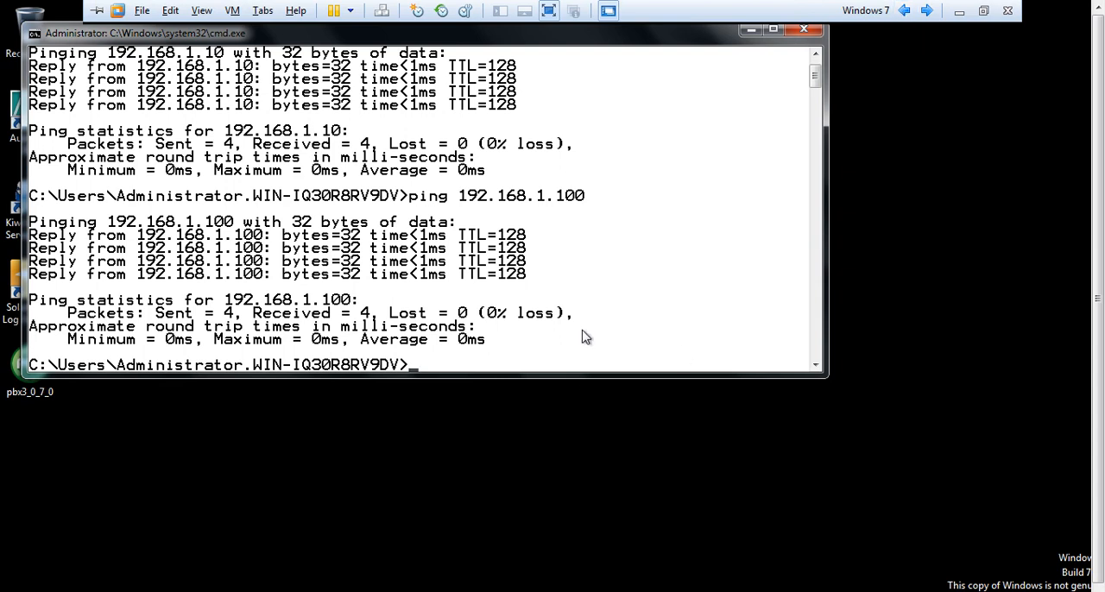
pyautogui.write('ipconfig')
pyautogui.press('Return')
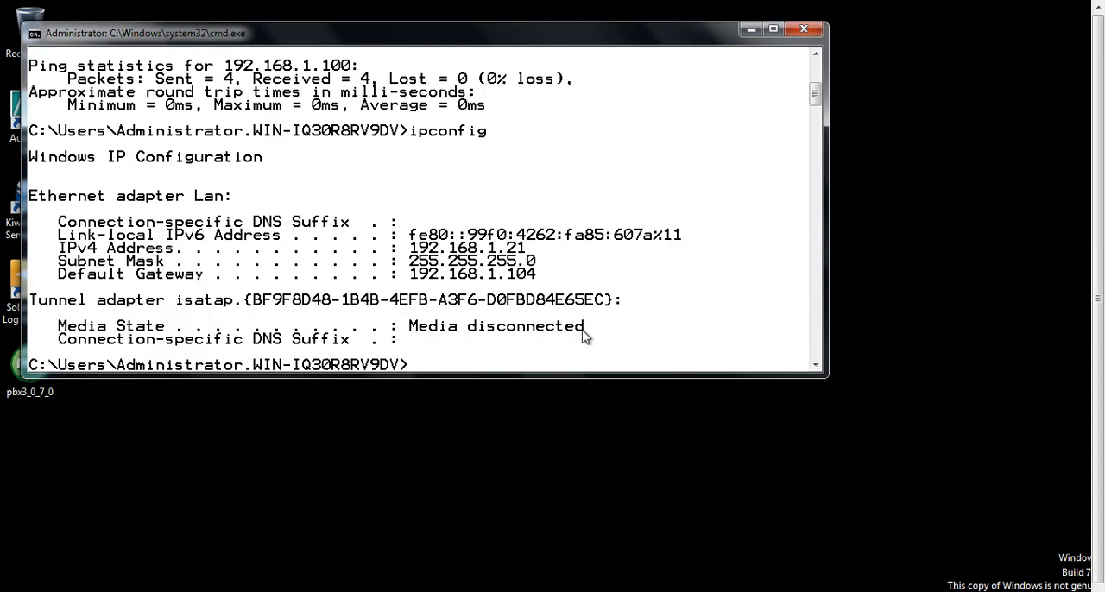
pyautogui.write('ping')
pyautogui.press('Up')
pyautogui.press('Up')
pyautogui.press('BackSpace')
pyautogui.write('4')
pyautogui.press('Return')
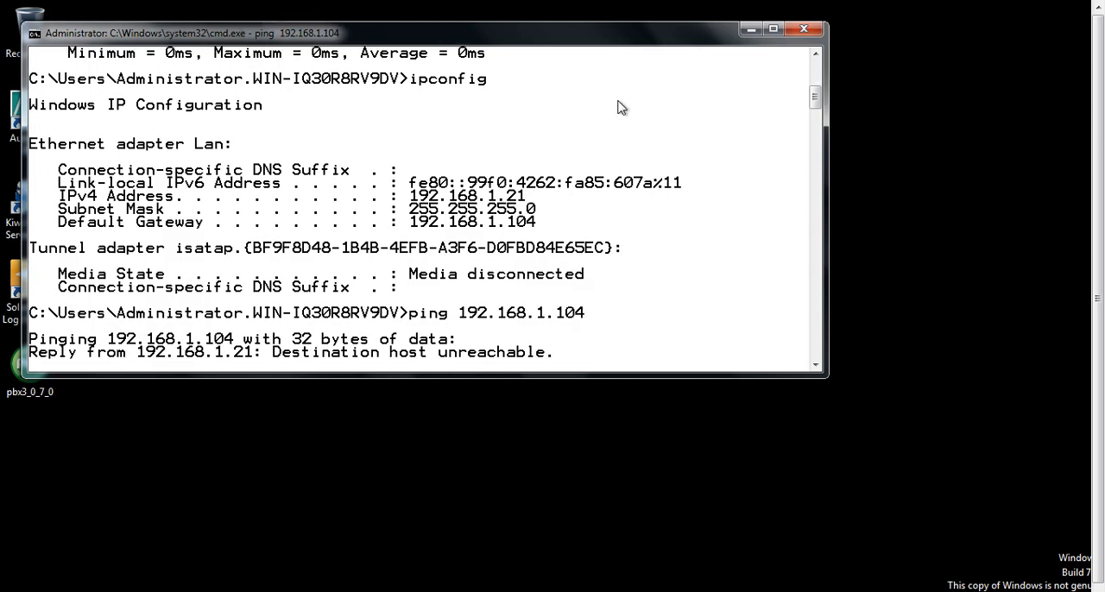
# On the Windows Server 2008 Hub machine, replace the 003 Router address in the testing scope's options with 192.168.1.100.
pyautogui.moveTo(722, 6)
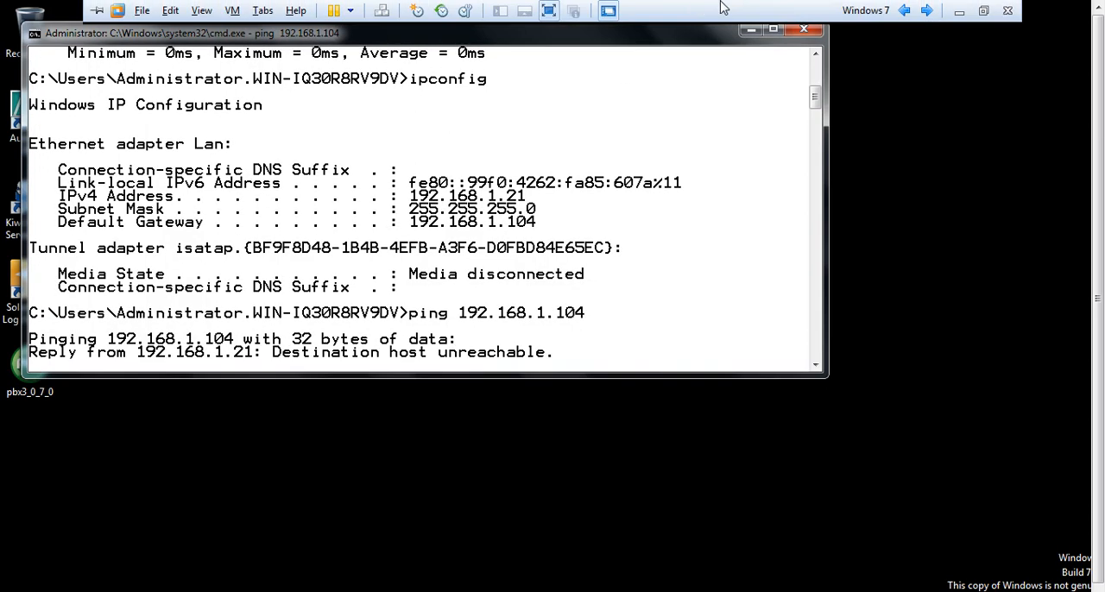
pyautogui.click(905, 11)
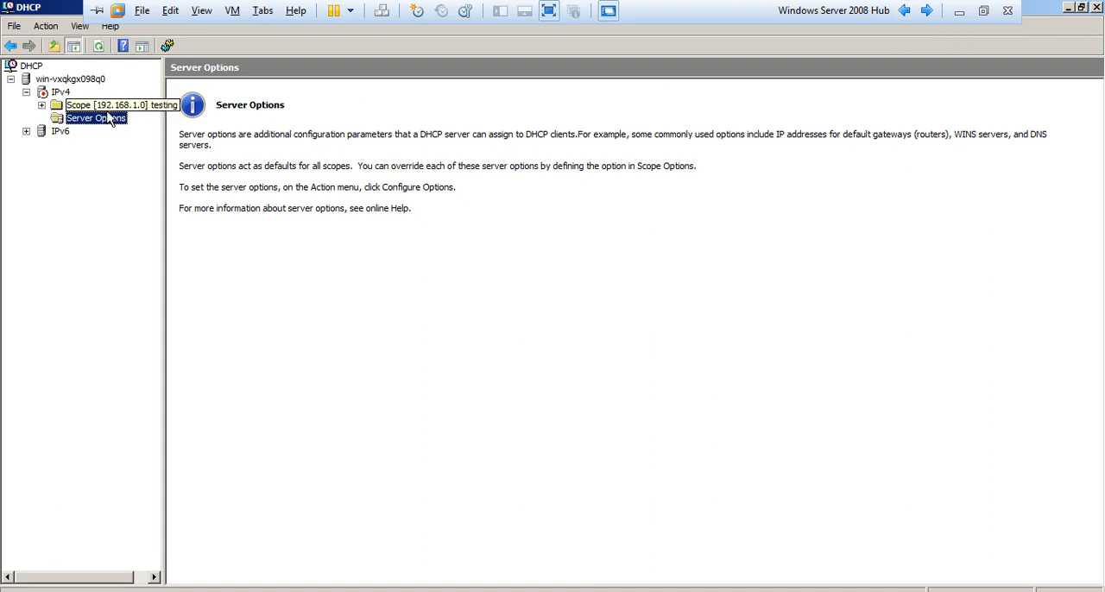
pyautogui.doubleClick(79, 102)
pyautogui.press('Up')
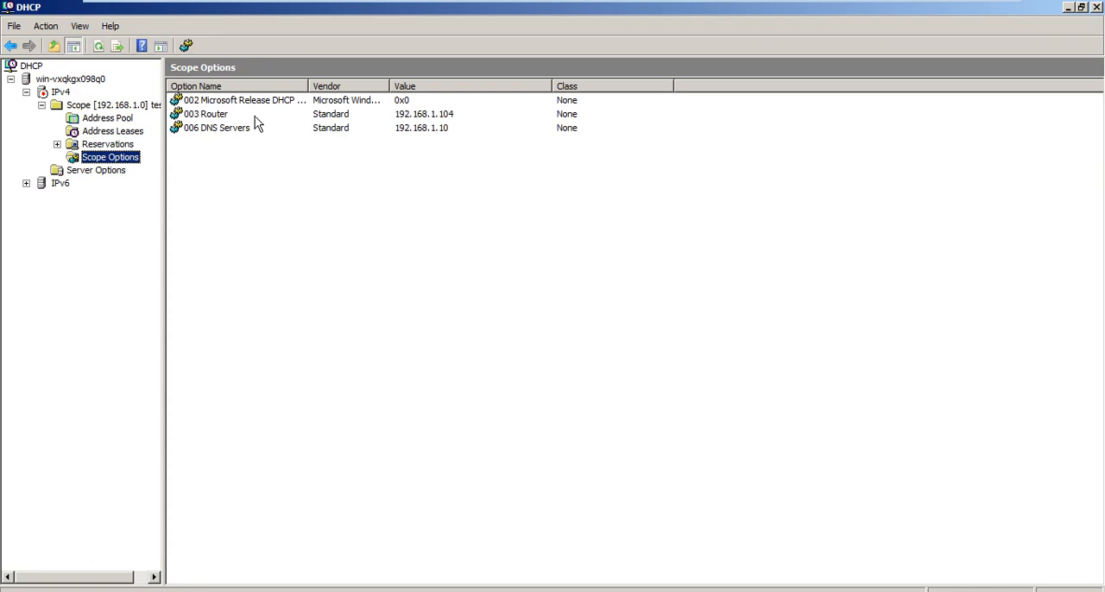
pyautogui.doubleClick(254, 116)
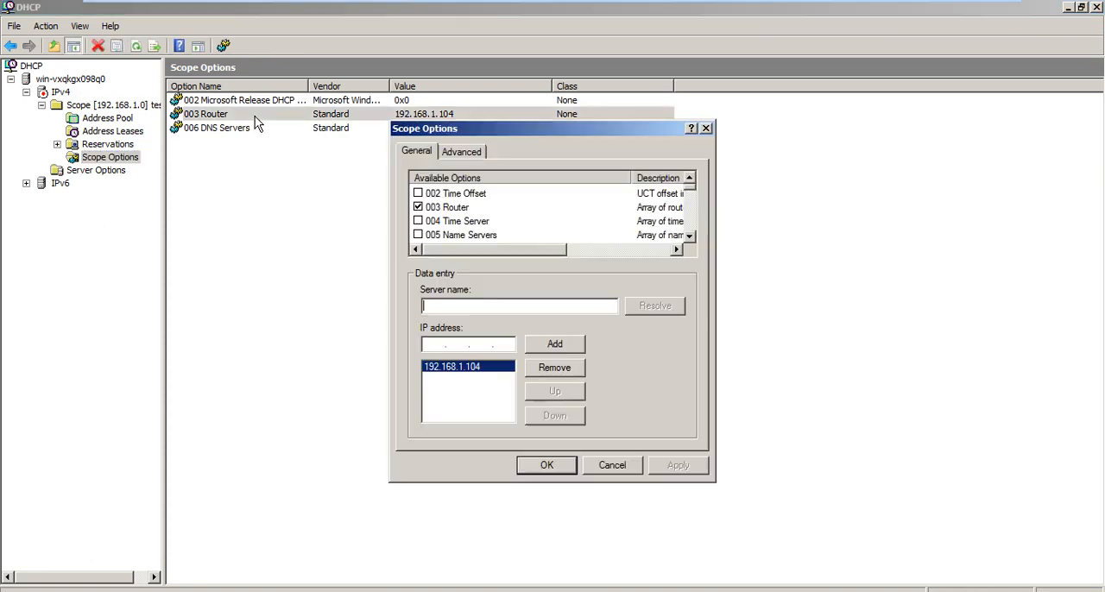
pyautogui.click(555, 369)
pyautogui.click(511, 343)
pyautogui.press('BackSpace')
pyautogui.write('00')
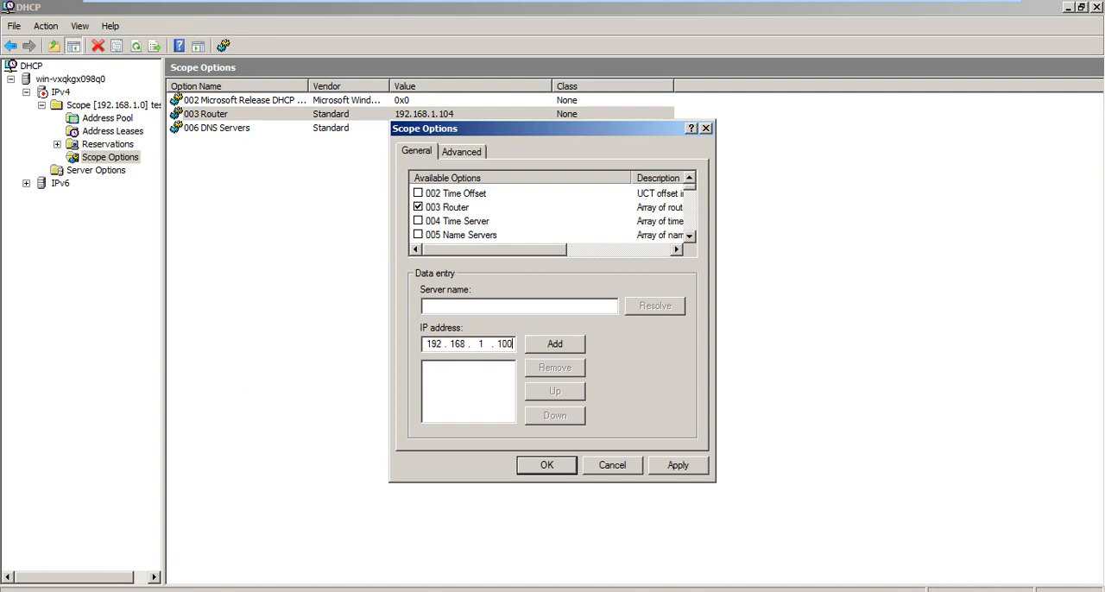
pyautogui.click(536, 347)
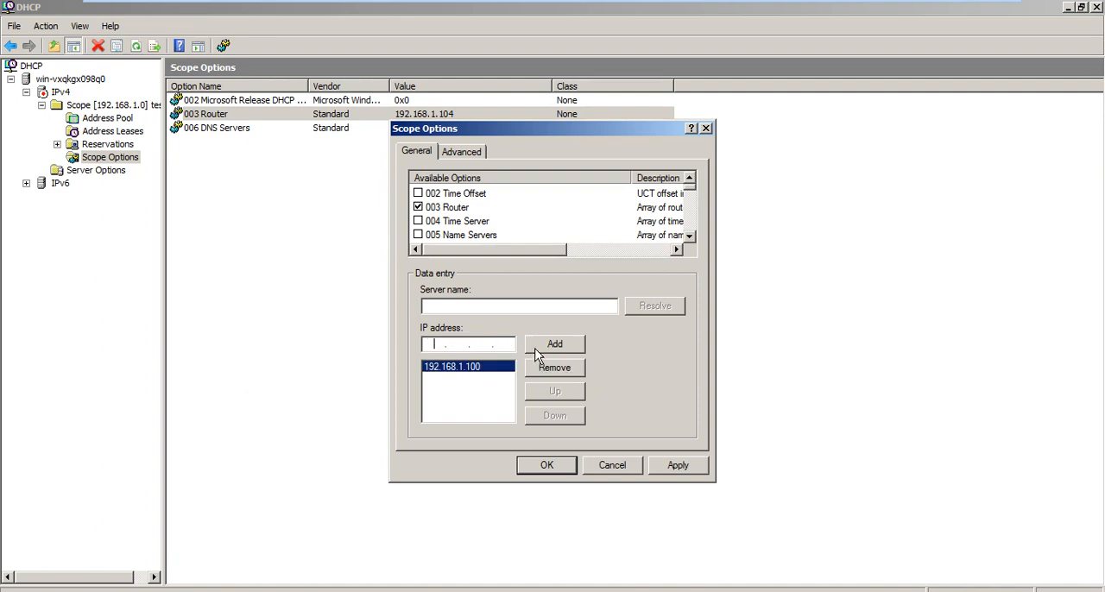
pyautogui.click(546, 466)
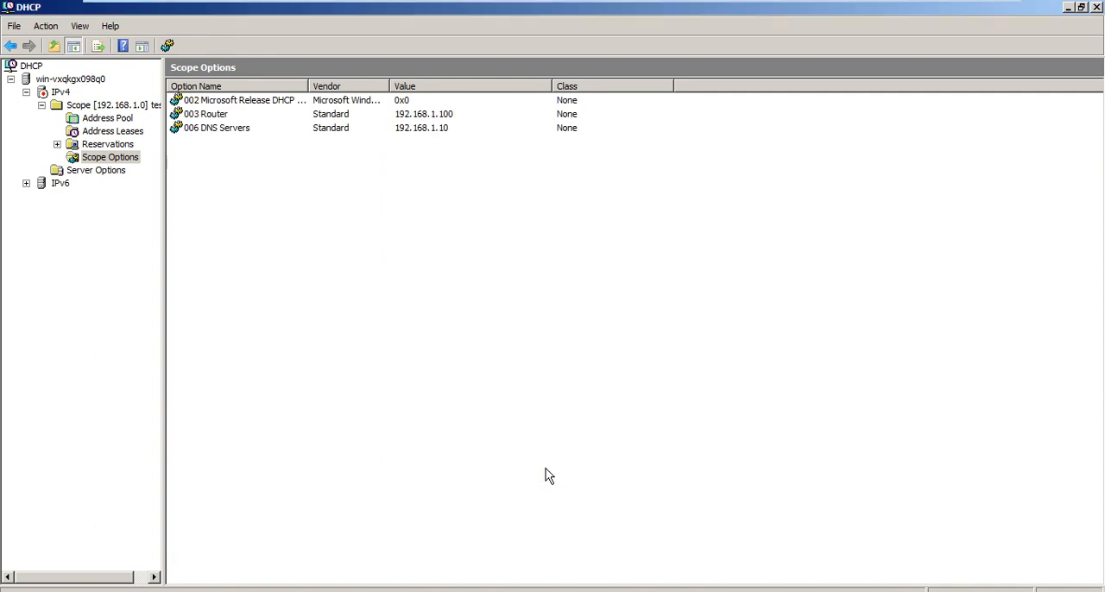
# Switch to the Windows 7 machine and renew its DHCP lease with ipconfig /renew to fetch the changed router option.
pyautogui.moveTo(734, 7)
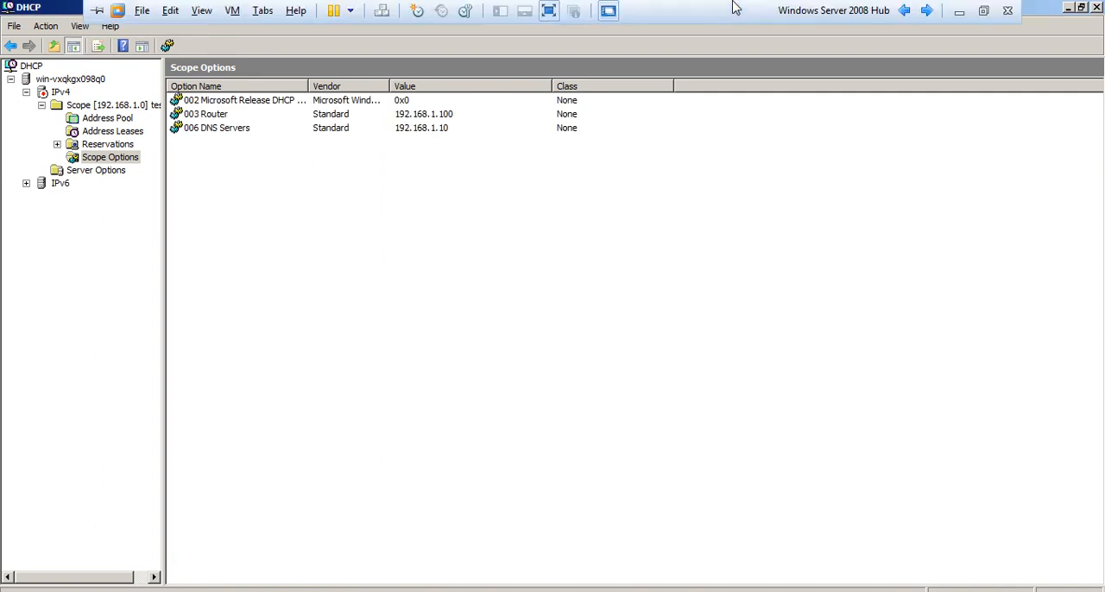
pyautogui.click(925, 12)
pyautogui.press('Up')
pyautogui.press('Up')
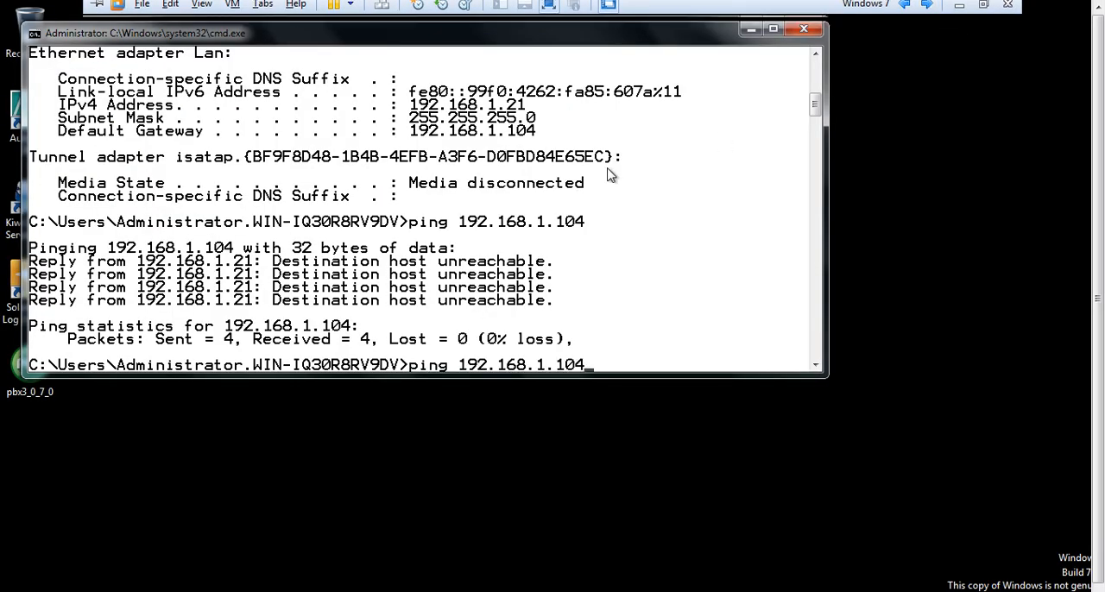
pyautogui.press('Up')
pyautogui.press('Up')
pyautogui.press('Up')
pyautogui.press('Down')
pyautogui.press('Down')
pyautogui.press('Down')
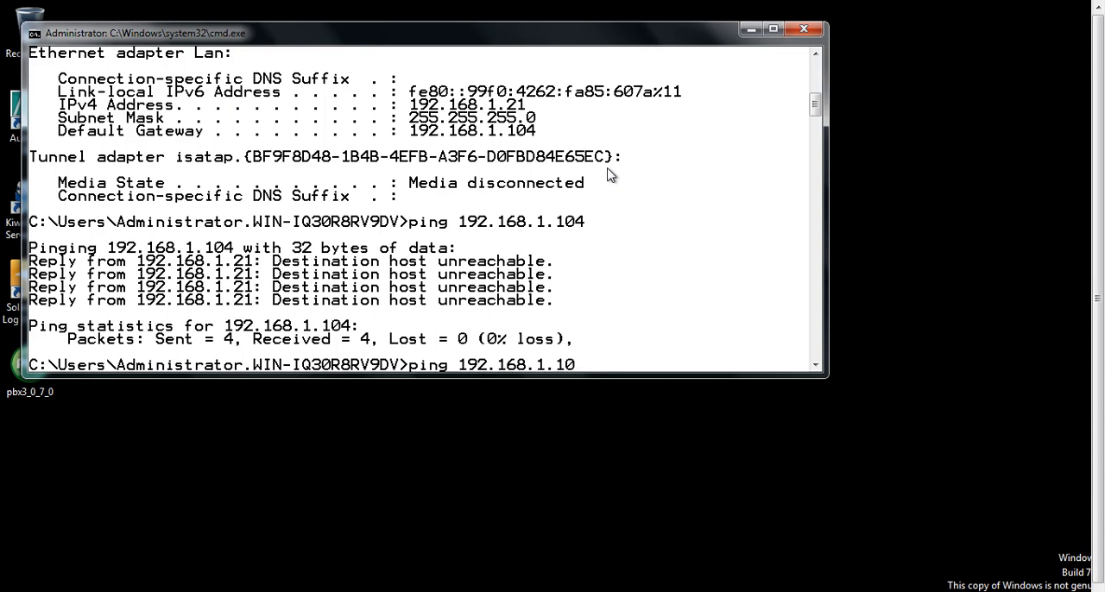
pyautogui.press('Down')
pyautogui.press('Up')
pyautogui.press('Up')
pyautogui.press('Up')
pyautogui.press('Up')
pyautogui.press('Up')
pyautogui.press('Up')
pyautogui.press('Down')
pyautogui.press('Return')
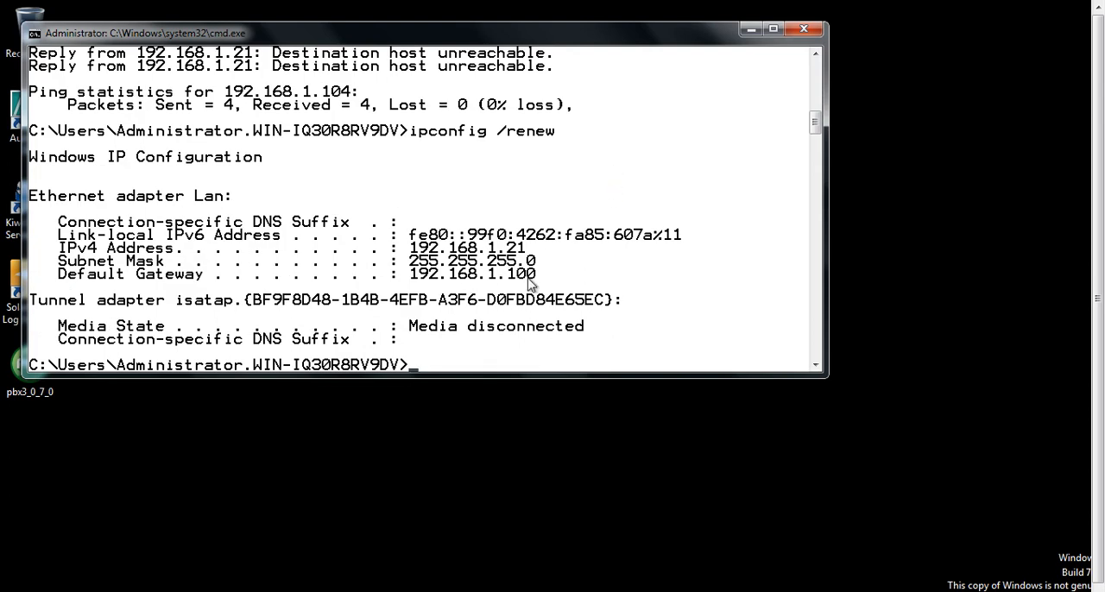
# Return to the Windows Server 2008 Hub machine and view the contents of the DHCP server's IPv4 node.
pyautogui.moveTo(508, 3)
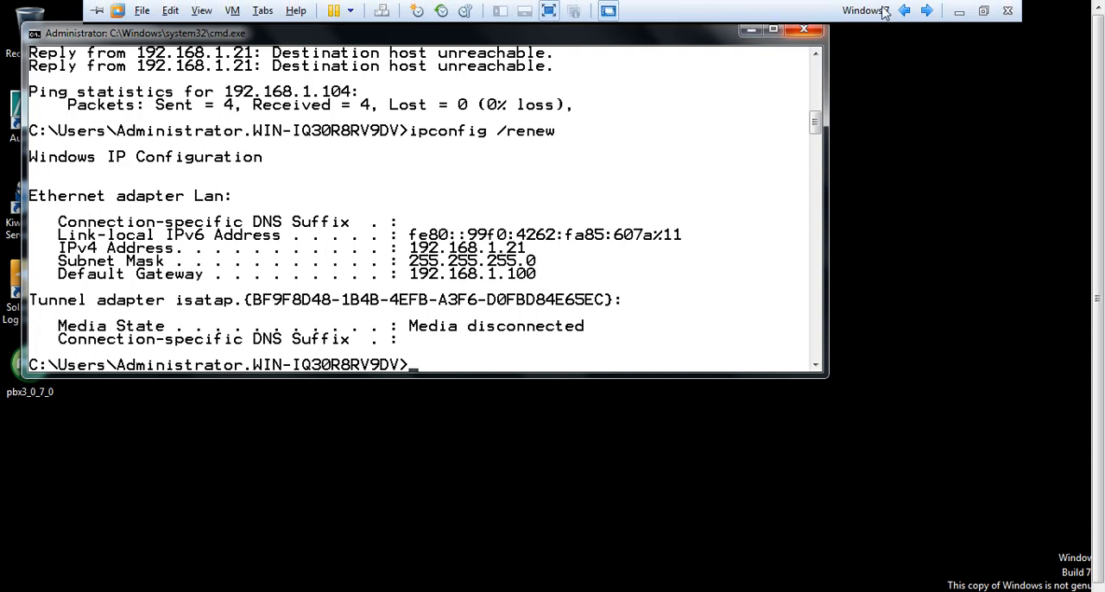
pyautogui.click(904, 10)
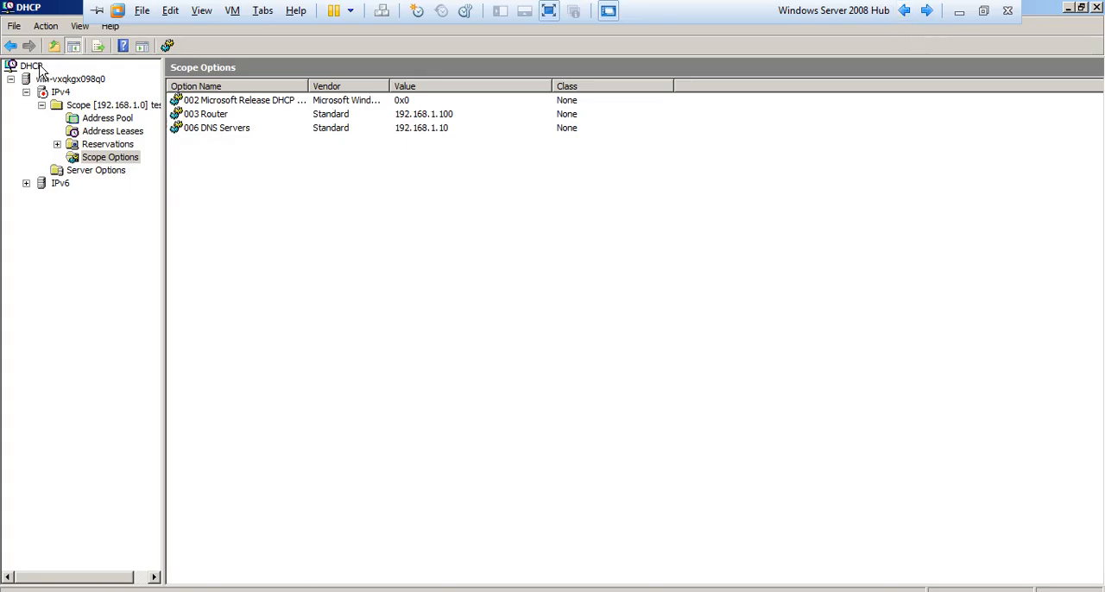
pyautogui.click(59, 92)
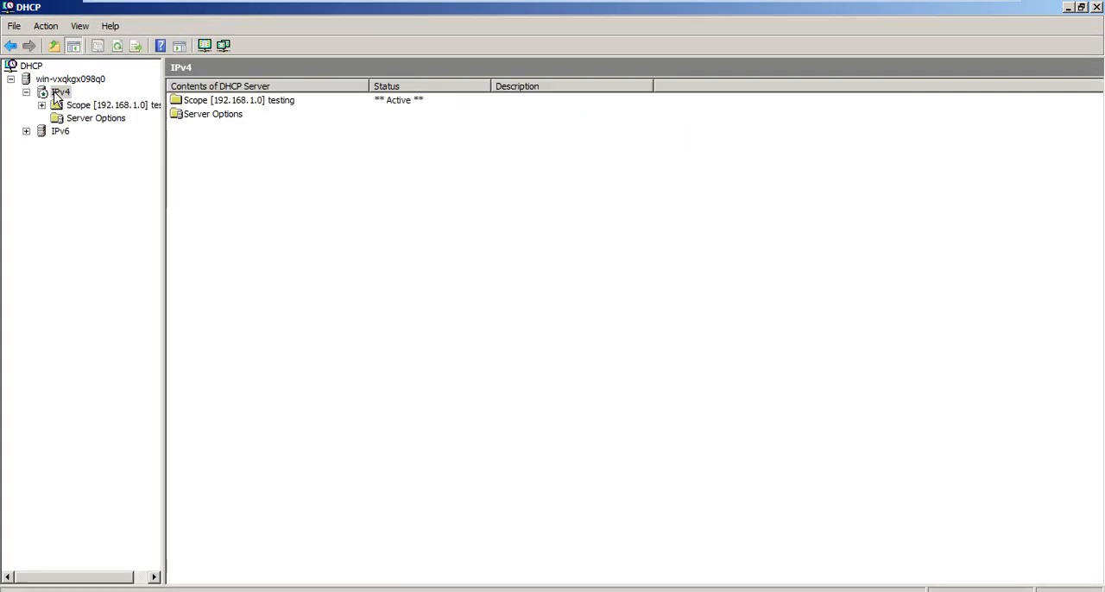
# Stop the DHCP service on the win-vxqkgx098q0 server in the DHCP console.
pyautogui.rightClick(57, 93)
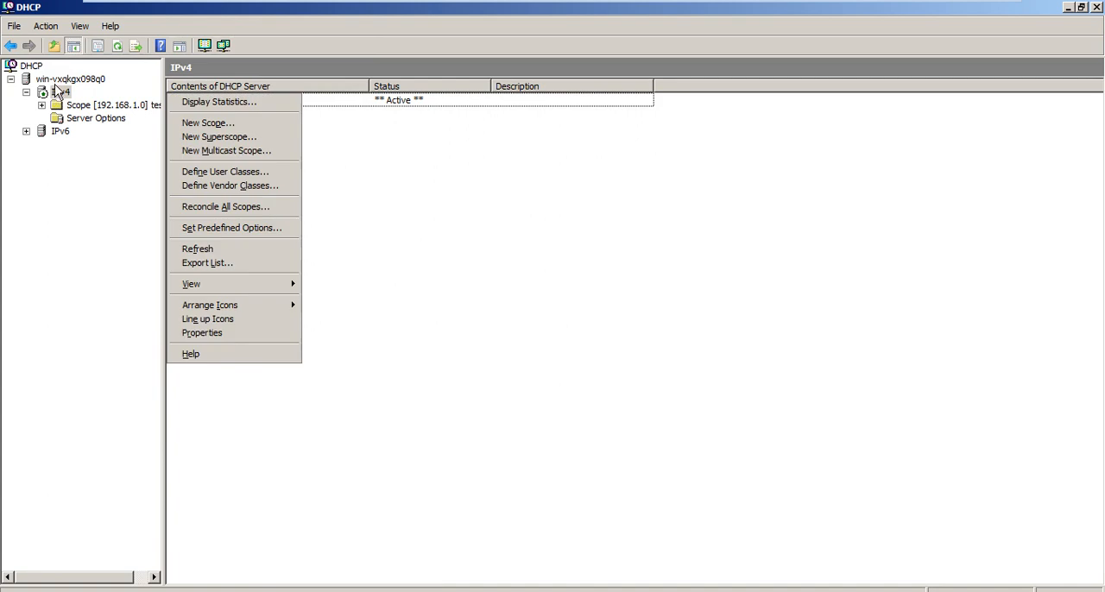
pyautogui.click(57, 79)
pyautogui.rightClick(57, 80)
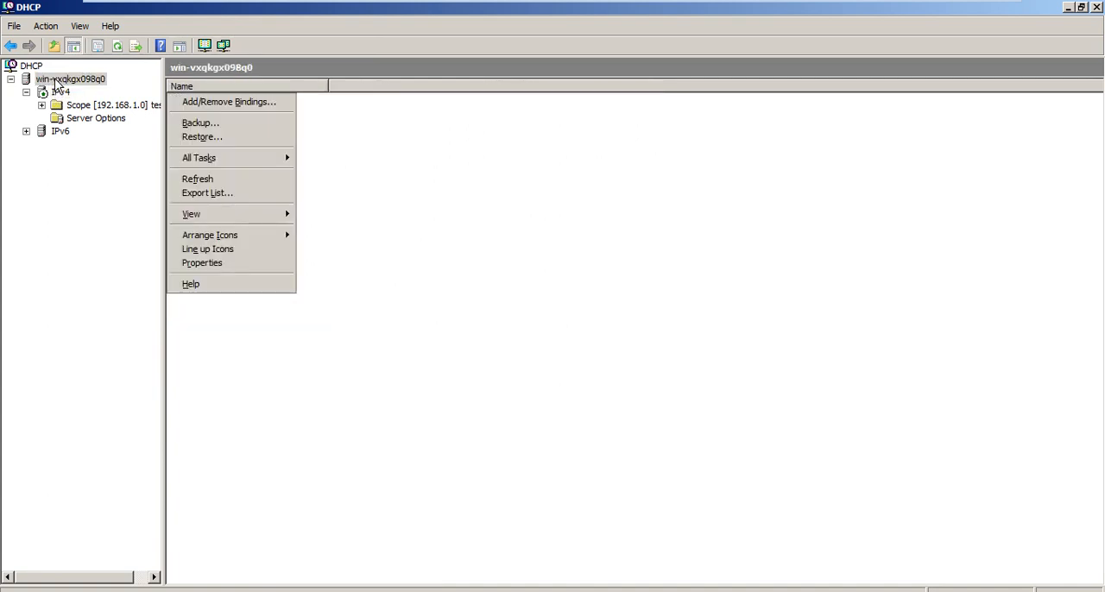
pyautogui.moveTo(280, 161)
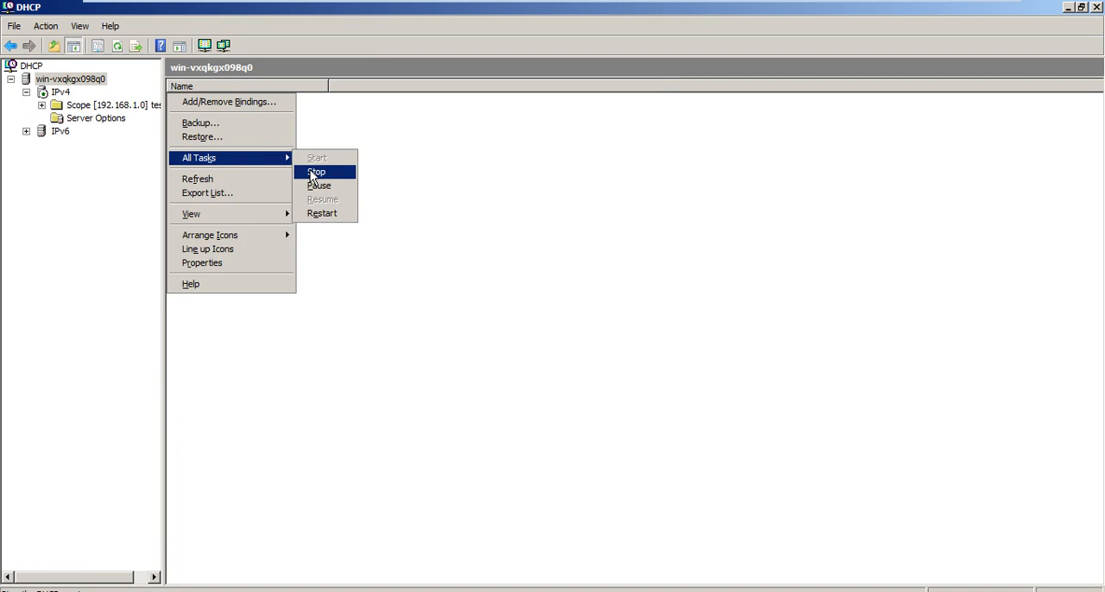
pyautogui.click(314, 173)
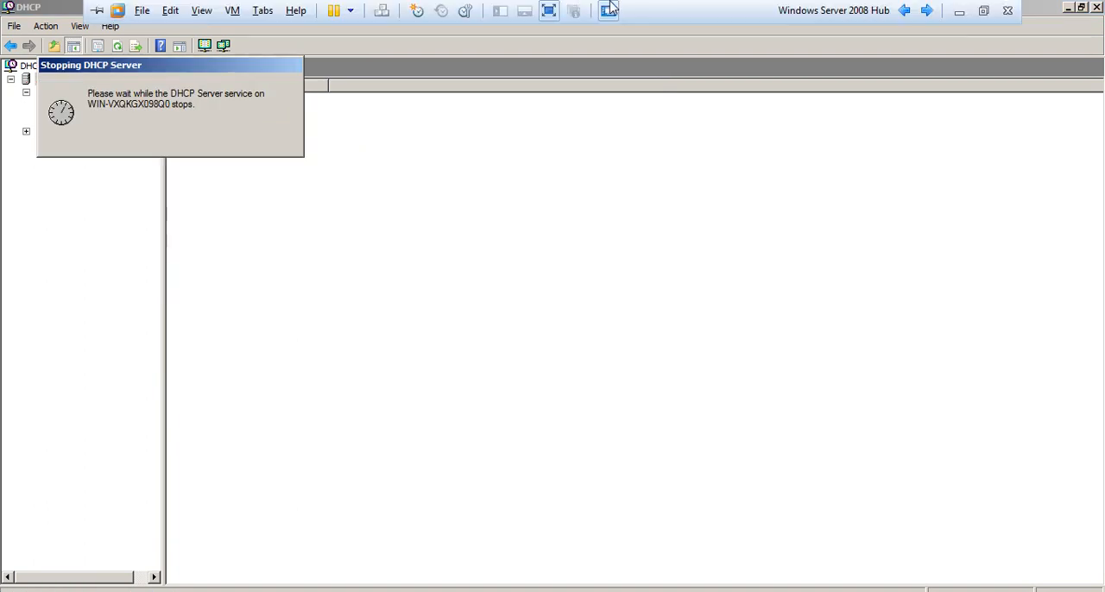
# Switch to the Windows 7 virtual machine and restart its operating system.
pyautogui.click(928, 11)
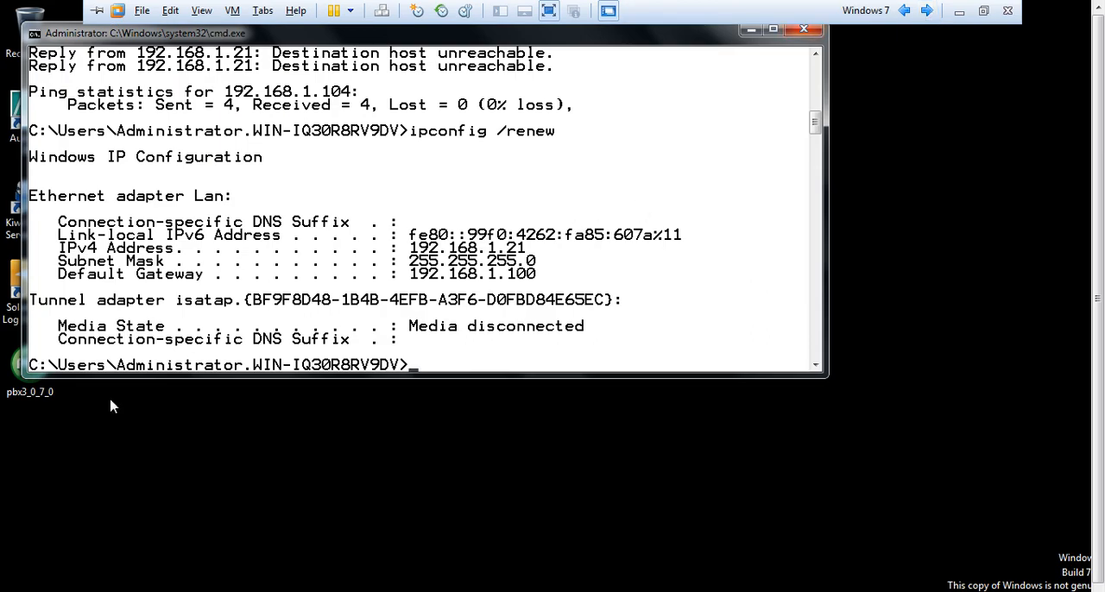
pyautogui.click(34, 580)
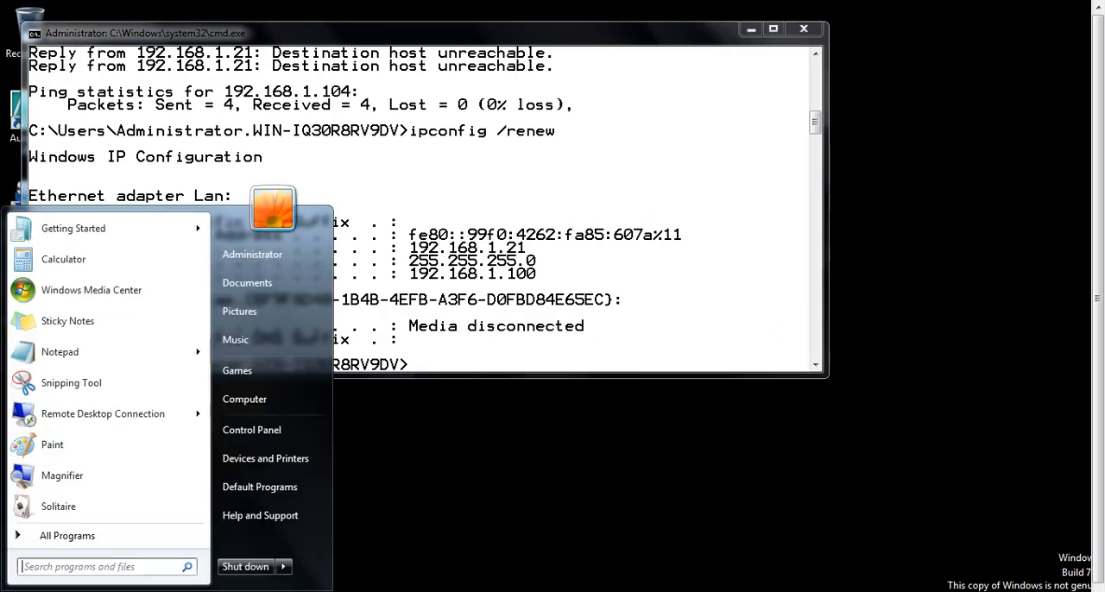
pyautogui.moveTo(287, 568)
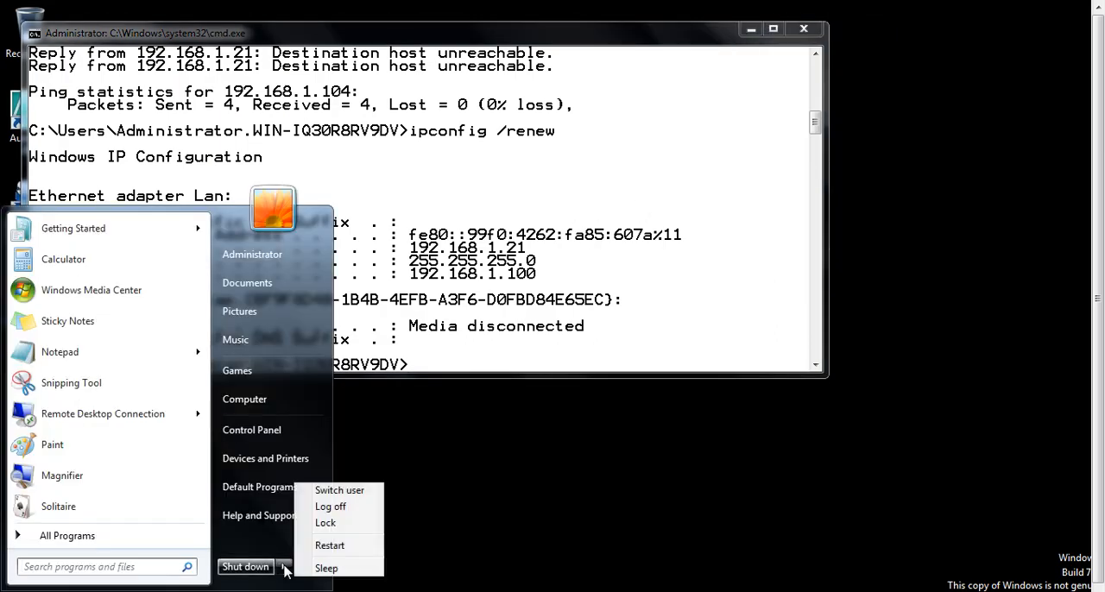
pyautogui.click(350, 546)
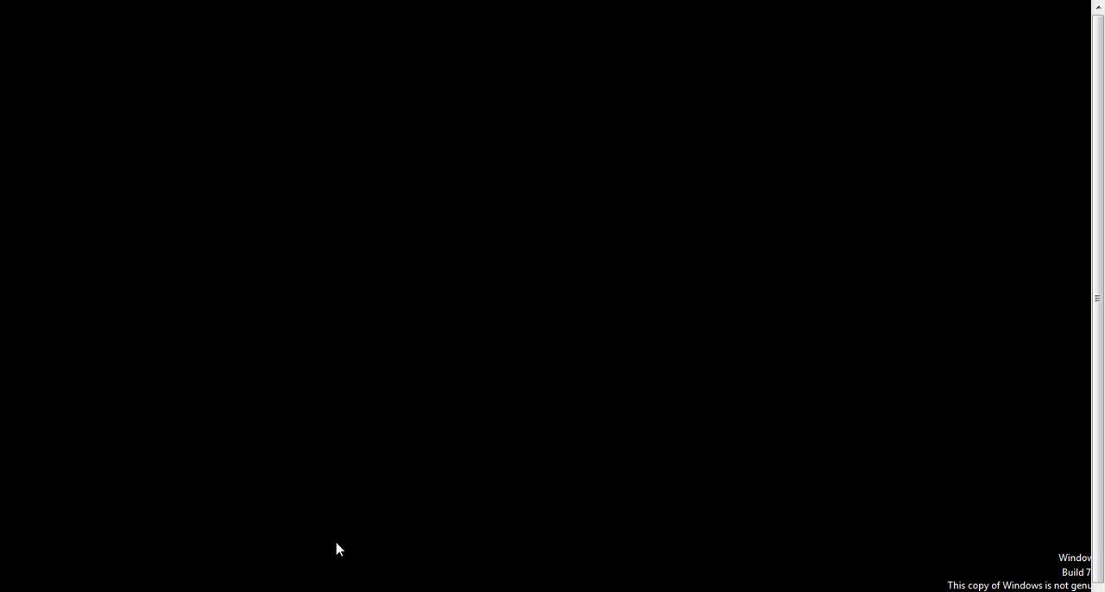
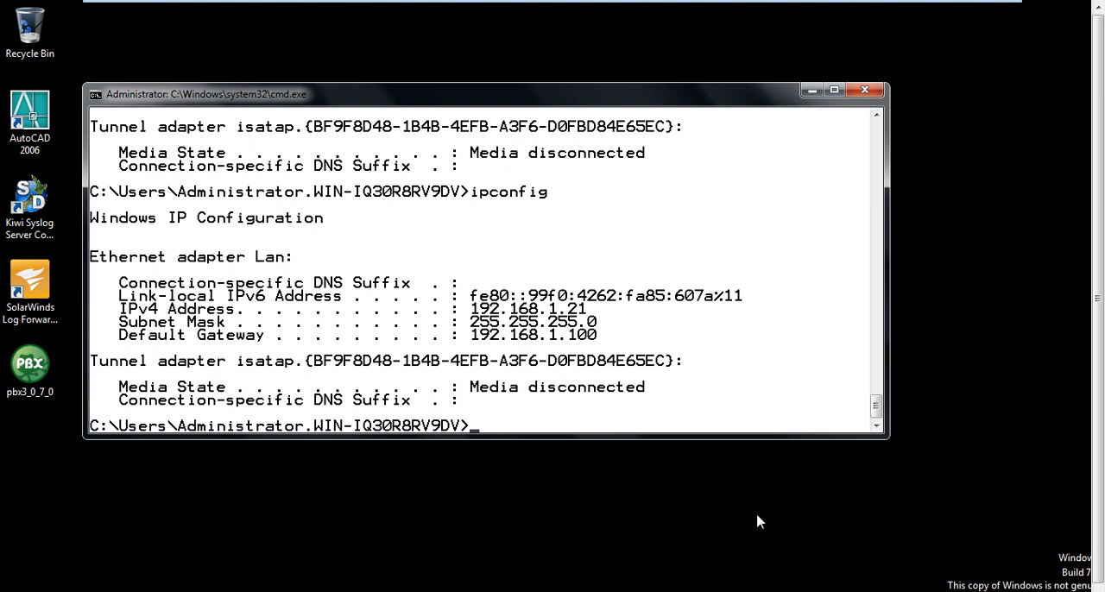
# Switch to the Windows Server 2008 Hub machine and start the DHCP service on the win-vxqkgx098q0 server.
pyautogui.moveTo(769, 1)
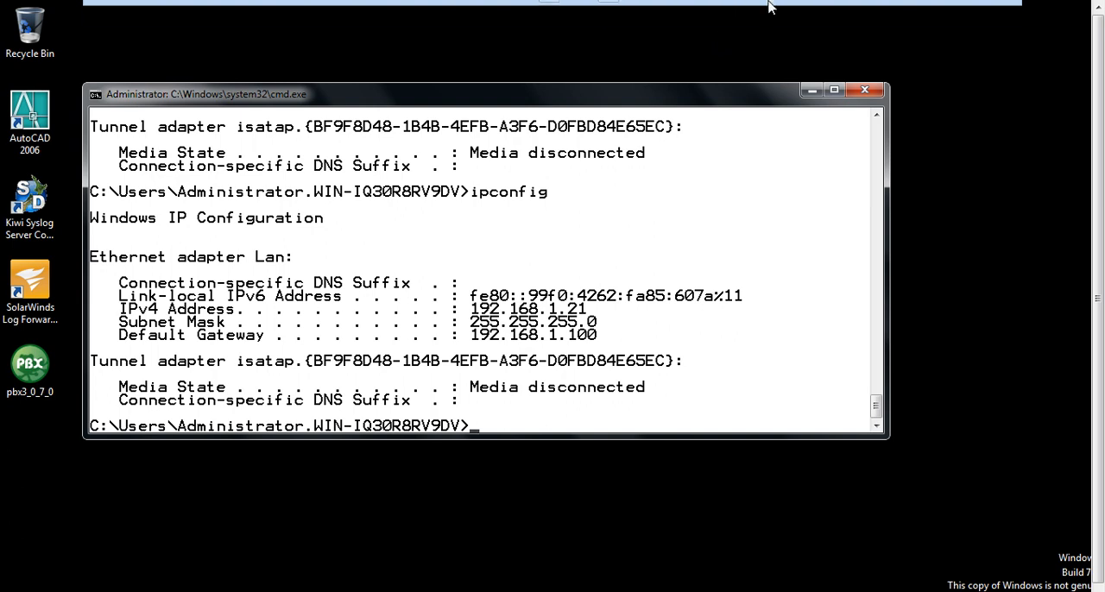
pyautogui.click(904, 9)
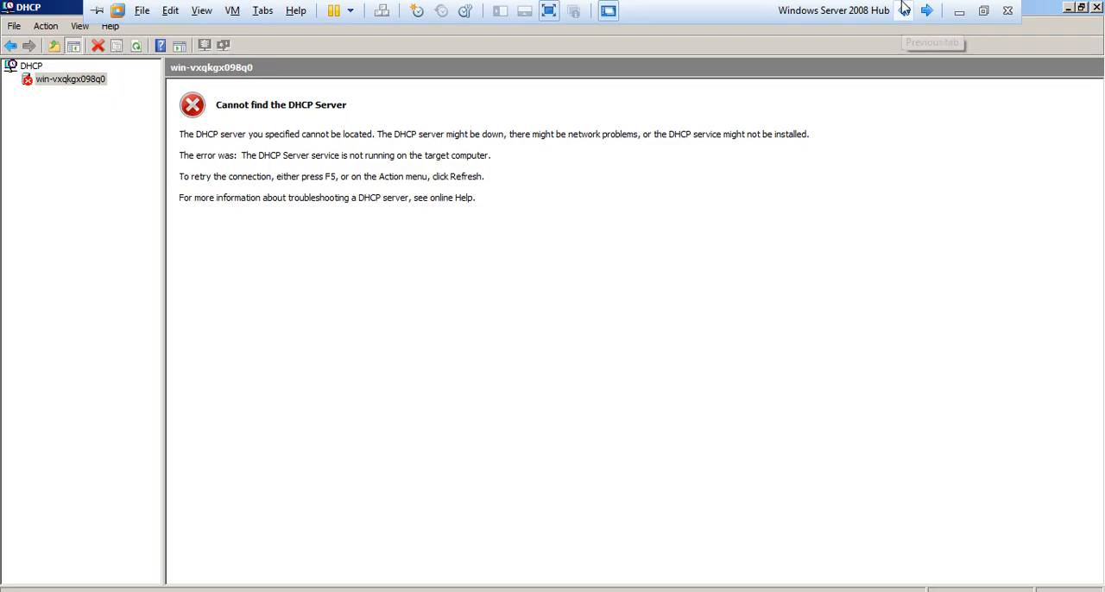
pyautogui.rightClick(58, 83)
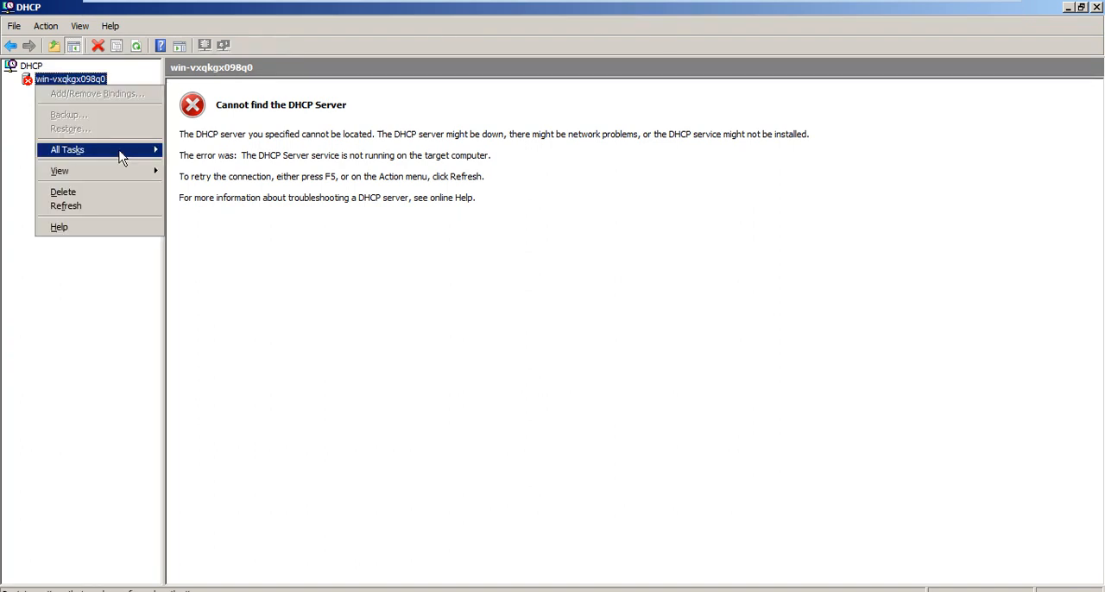
pyautogui.moveTo(121, 156)
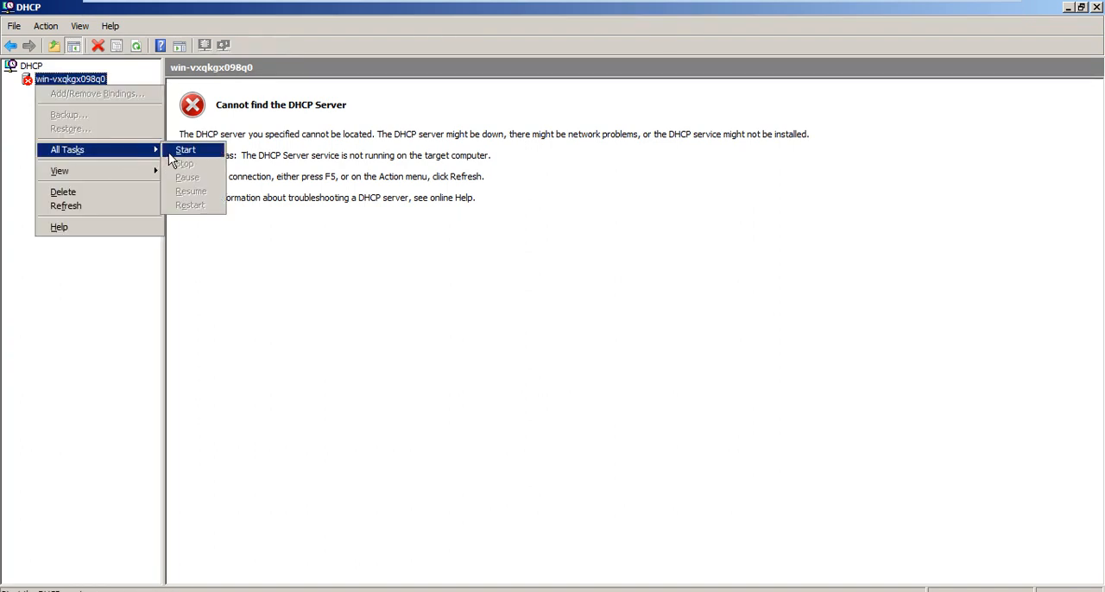
pyautogui.click(171, 160)
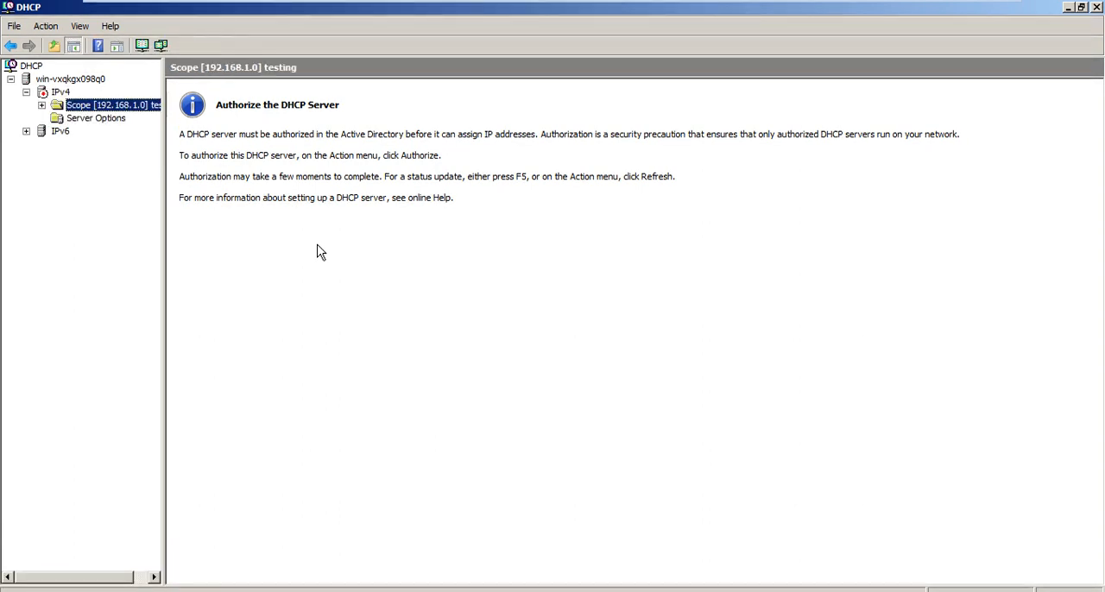
# View the address leases of the 192.168.1.0 testing scope and refresh the list.
pyautogui.press('Down')
pyautogui.press('Down')
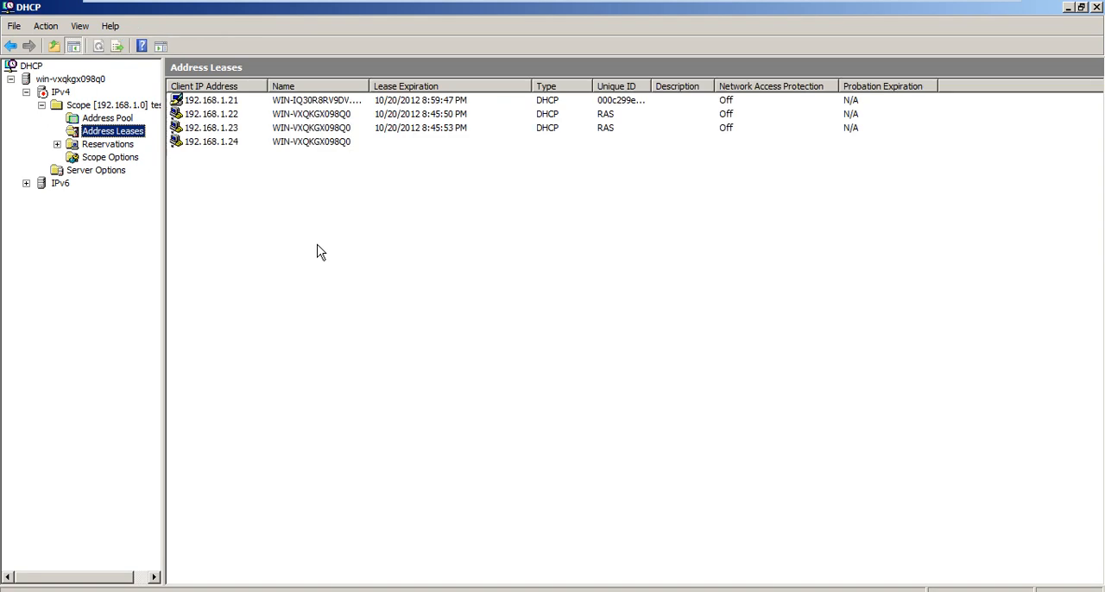
pyautogui.press('F5')
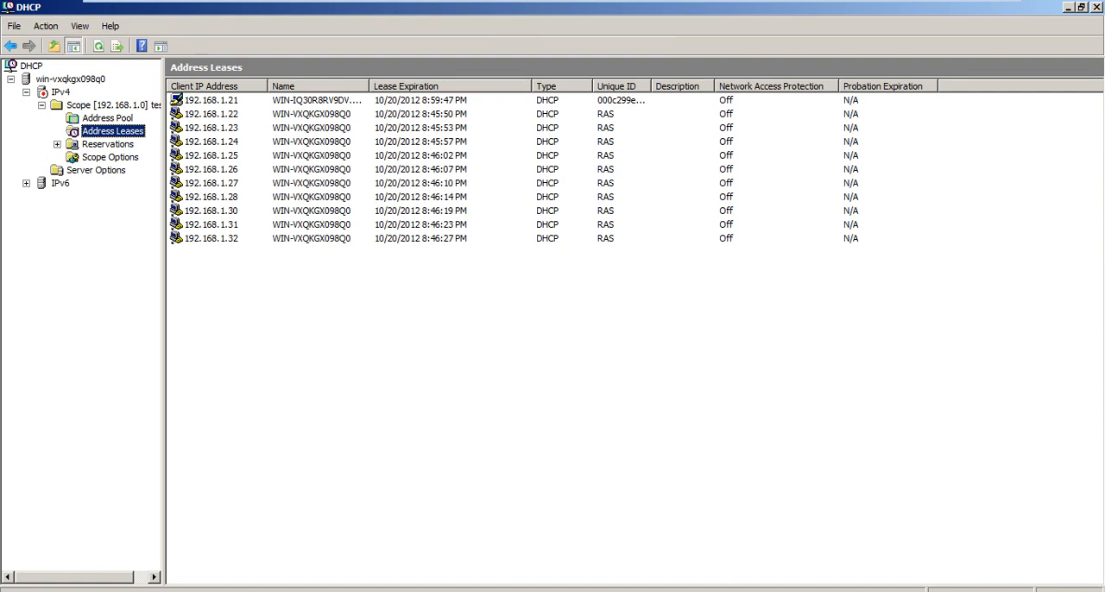
# Open the Windows folder on Local Disk (C:) in a new file explorer window.
pyautogui.press('super+e')
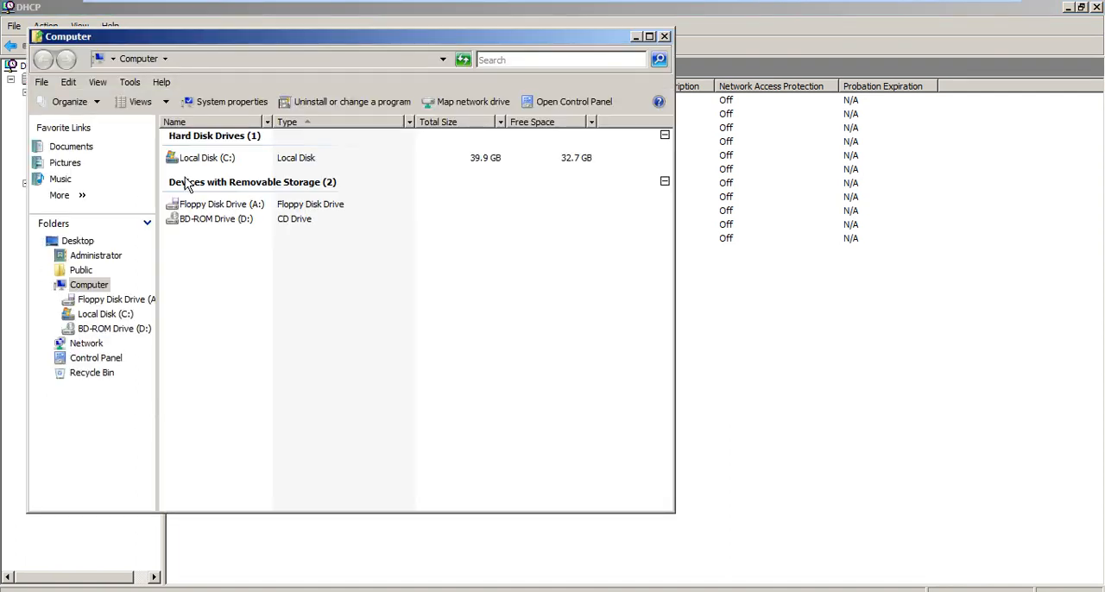
pyautogui.doubleClick(208, 160)
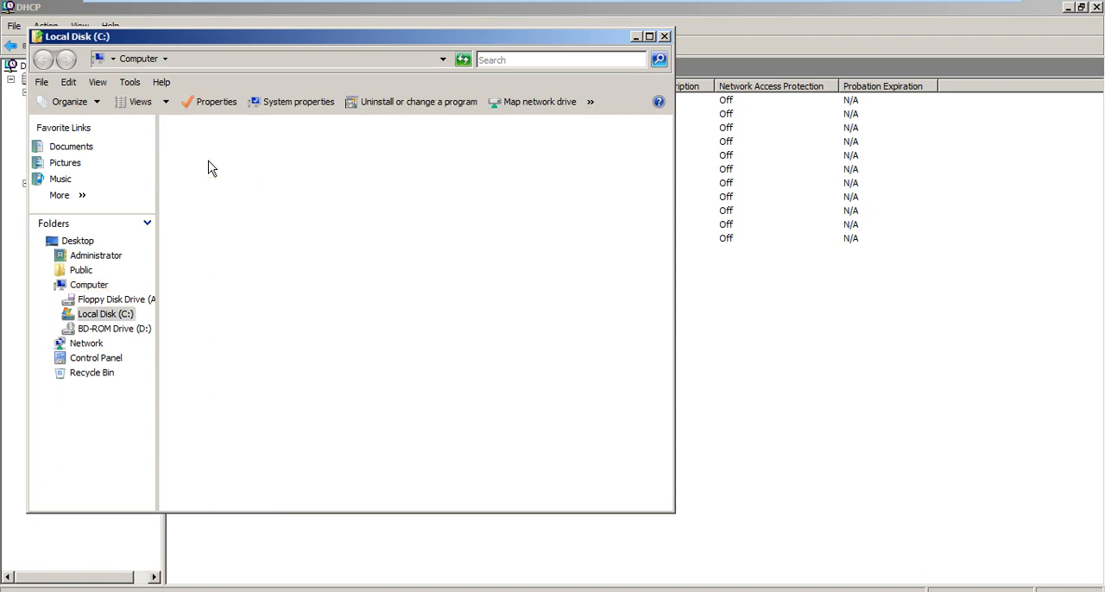
pyautogui.press('Down')
pyautogui.press('Down')
pyautogui.press('Down')
pyautogui.press('Return')
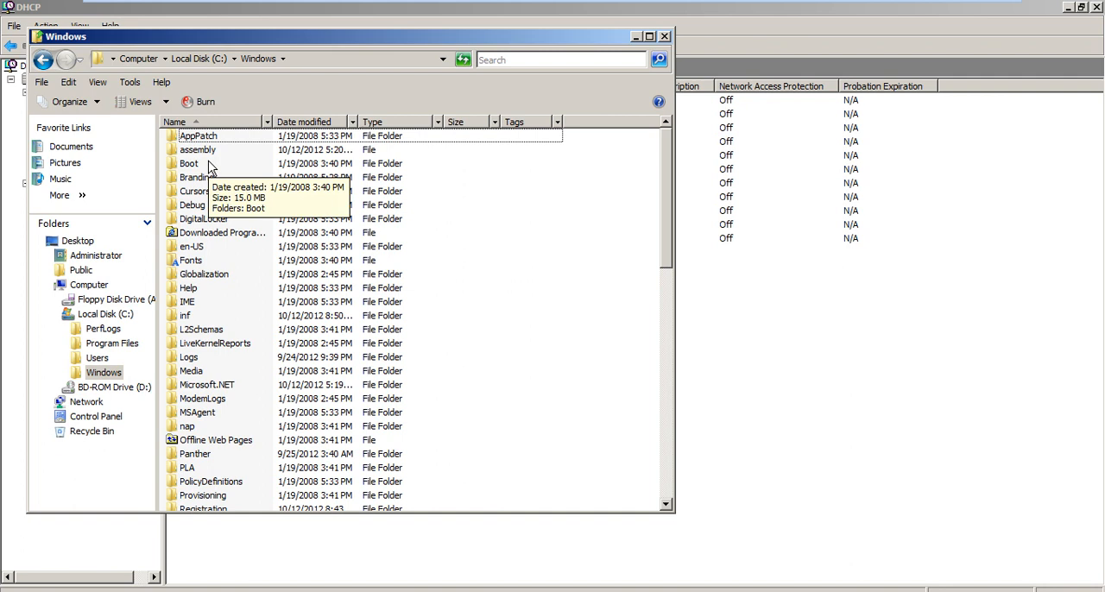
# Find the System32 folder inside the Windows folder and open it.
pyautogui.press('Down')
pyautogui.press('Down')
pyautogui.press('Down')
pyautogui.press('Down')
pyautogui.press('Down')
pyautogui.press('Down')
pyautogui.press('Down')
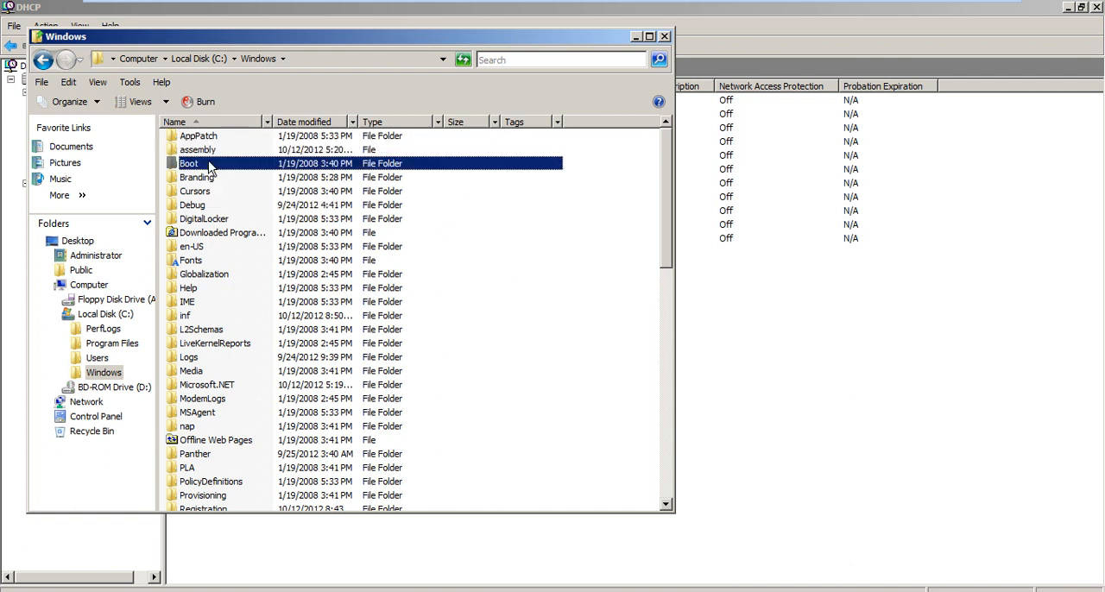
pyautogui.press('s')
pyautogui.press('s')
pyautogui.press('s')
pyautogui.press('s')
pyautogui.press('s')
pyautogui.press('s')
pyautogui.press('s')
pyautogui.press('s')
pyautogui.press('s')
pyautogui.press('s')
pyautogui.press('s')
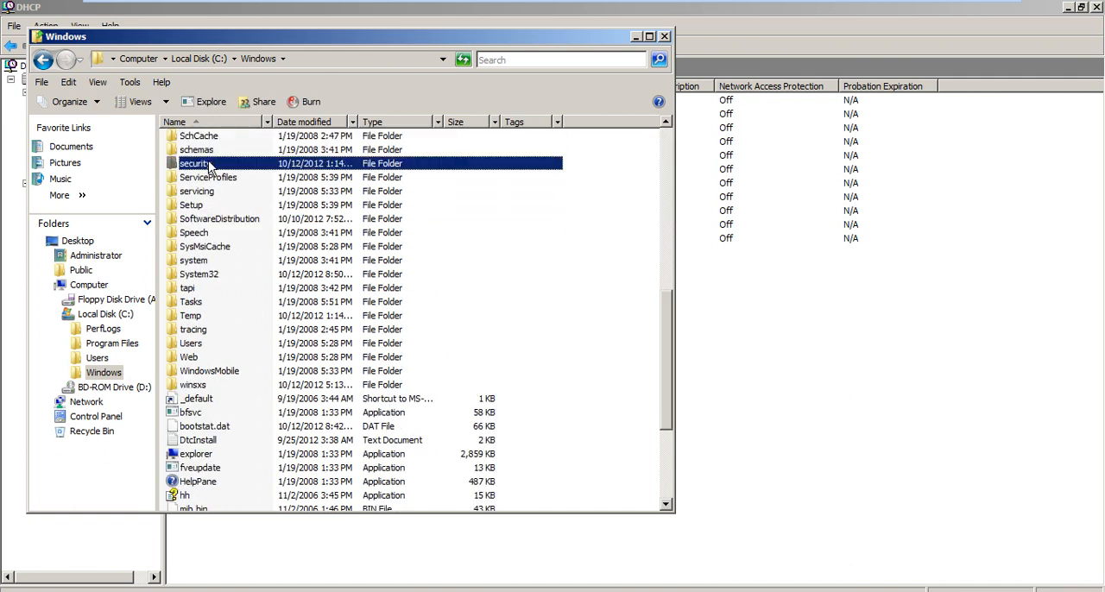
pyautogui.press('Return')
pyautogui.press('a')
pyautogui.press('b')
pyautogui.press('d')
pyautogui.press('r')
pyautogui.press('e')
pyautogui.press('Up')
pyautogui.press('Up')
pyautogui.press('Return')
pyautogui.press('BackSpace')
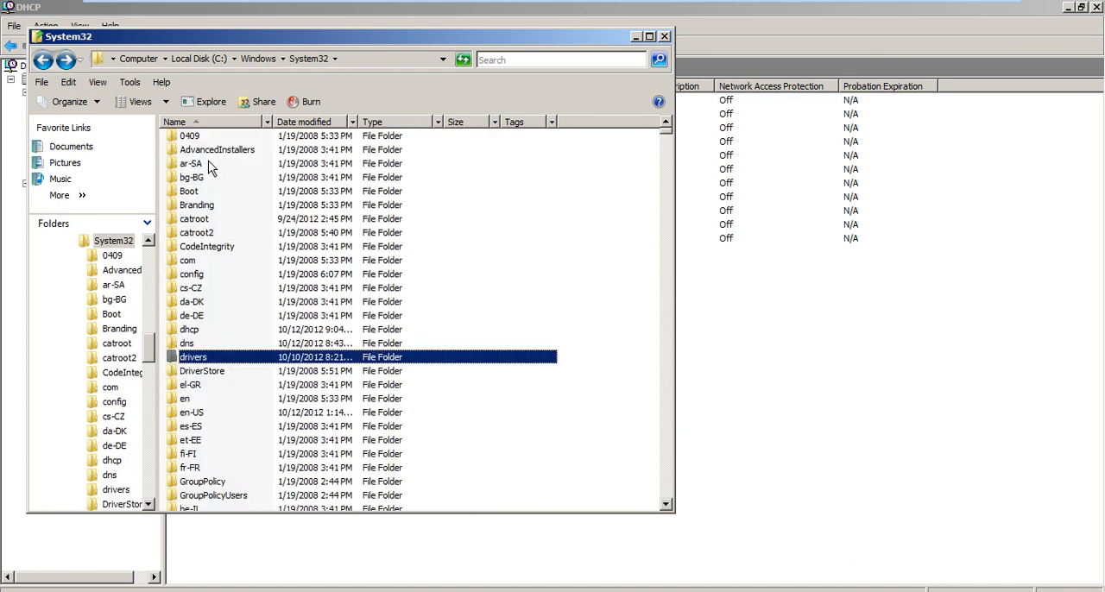
pyautogui.press('d')
pyautogui.press('f')
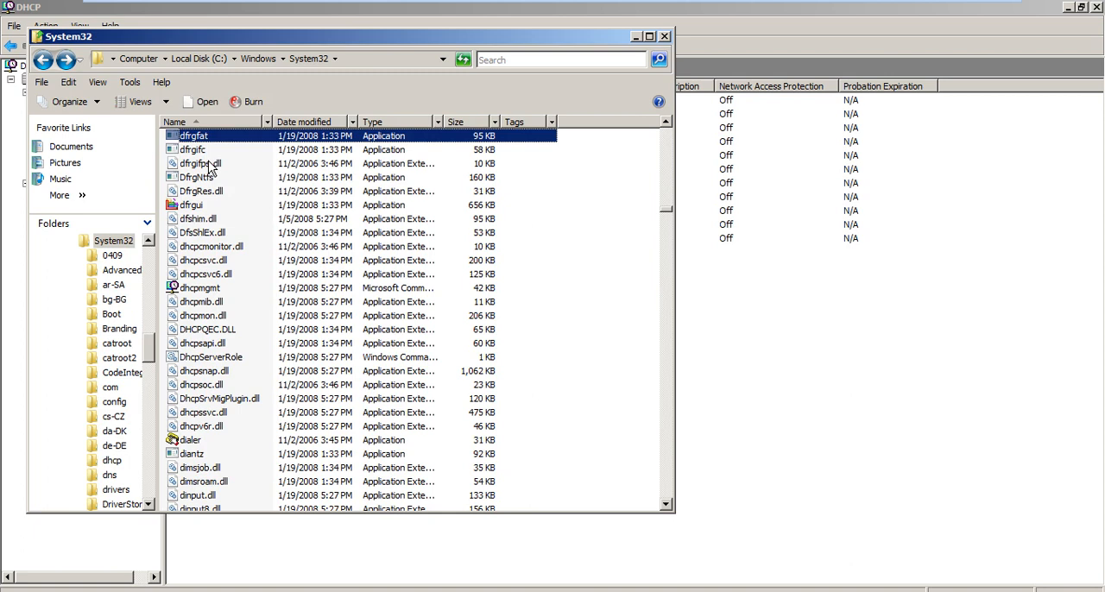
pyautogui.press('d')
pyautogui.press('h')
pyautogui.press('BackSpace')
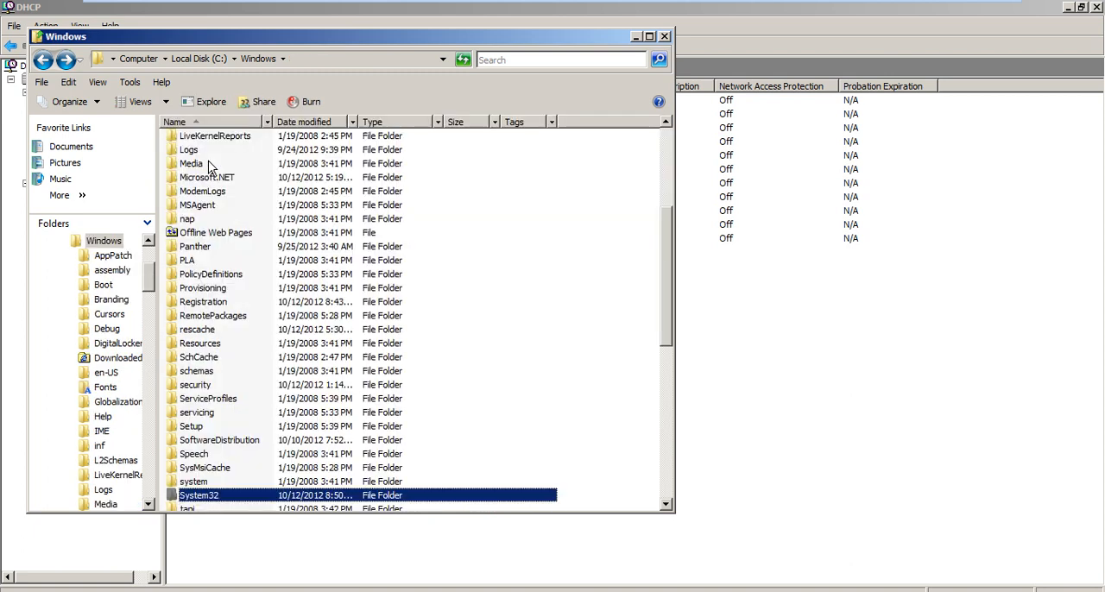
pyautogui.press('Return')
# Open the dhcp folder in System32, look over its daily log files and check the current date.
pyautogui.press('d')
pyautogui.press('h')
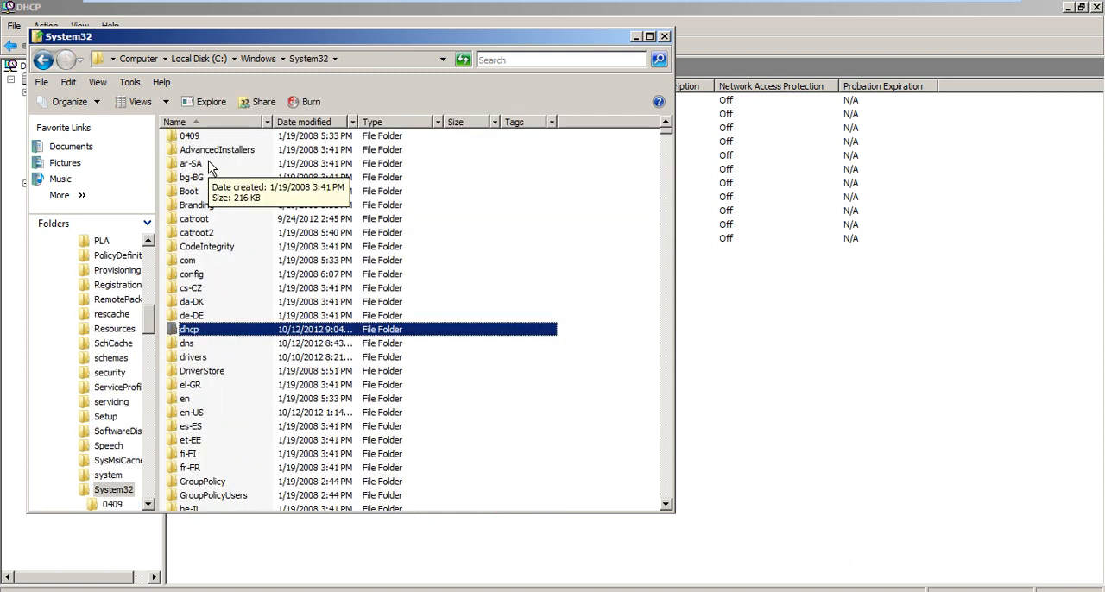
pyautogui.press('Return')
pyautogui.click(210, 166)
pyautogui.press('Down')
pyautogui.press('Down')
pyautogui.press('Down')
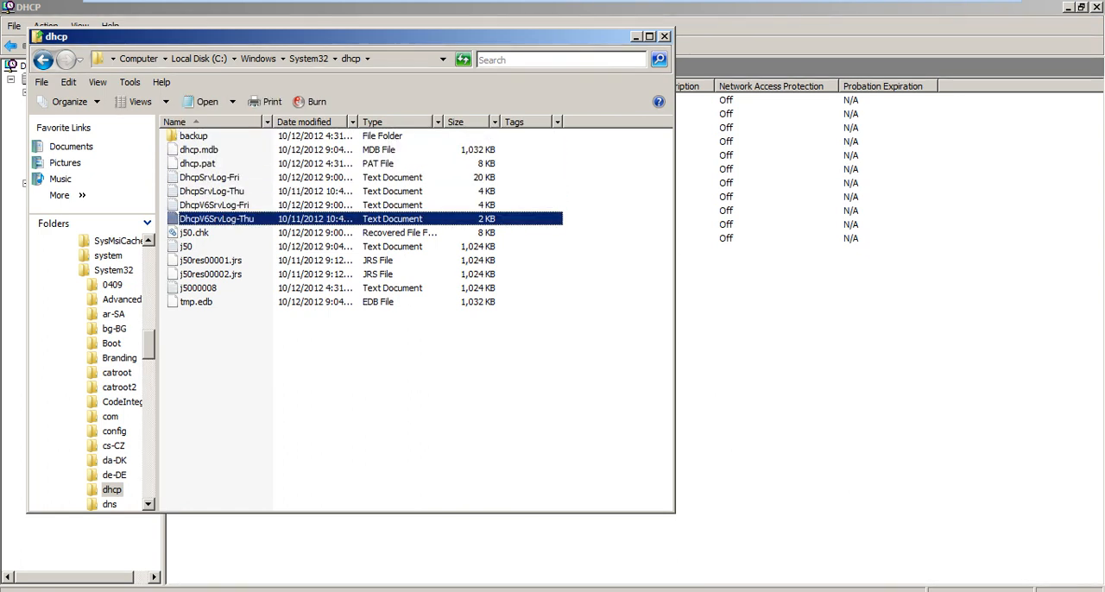
pyautogui.moveTo(1073, 591)
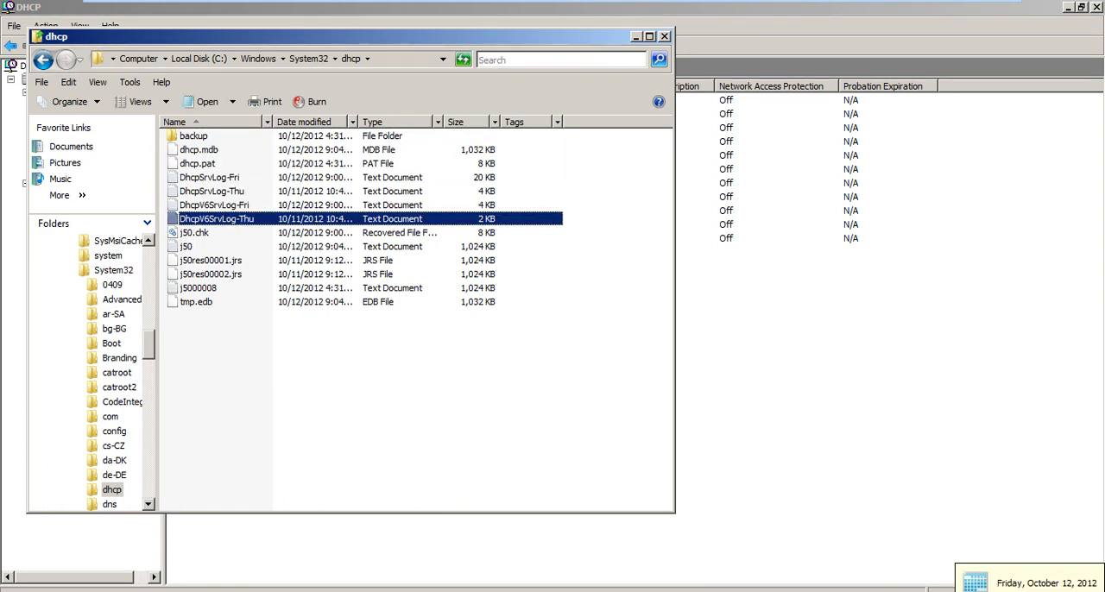
pyautogui.press('Up')
pyautogui.press('Return')
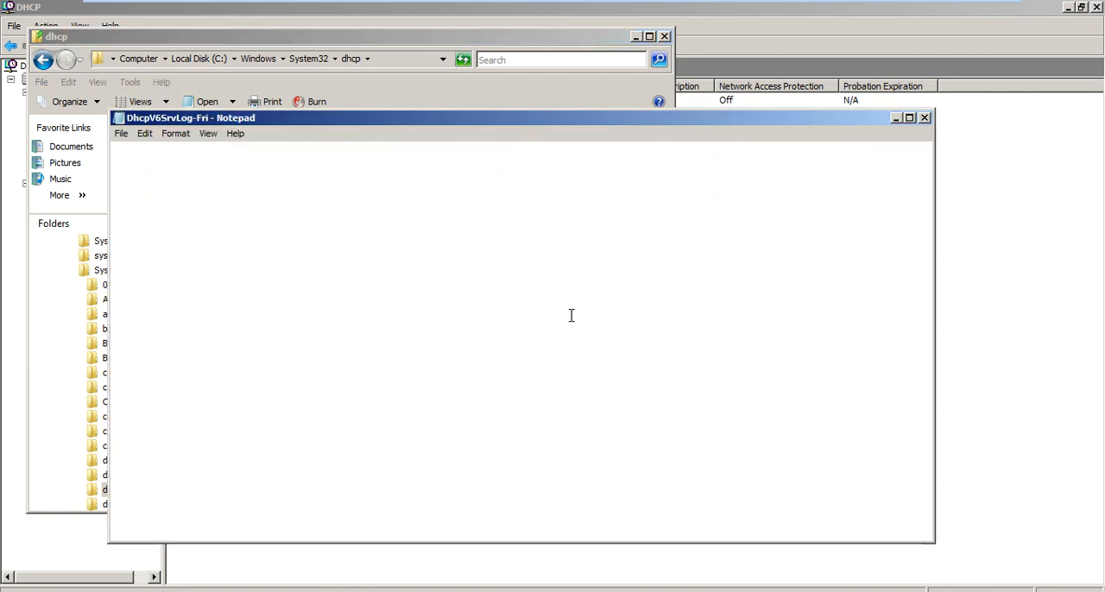
pyautogui.hotkey('alt', 'F4')
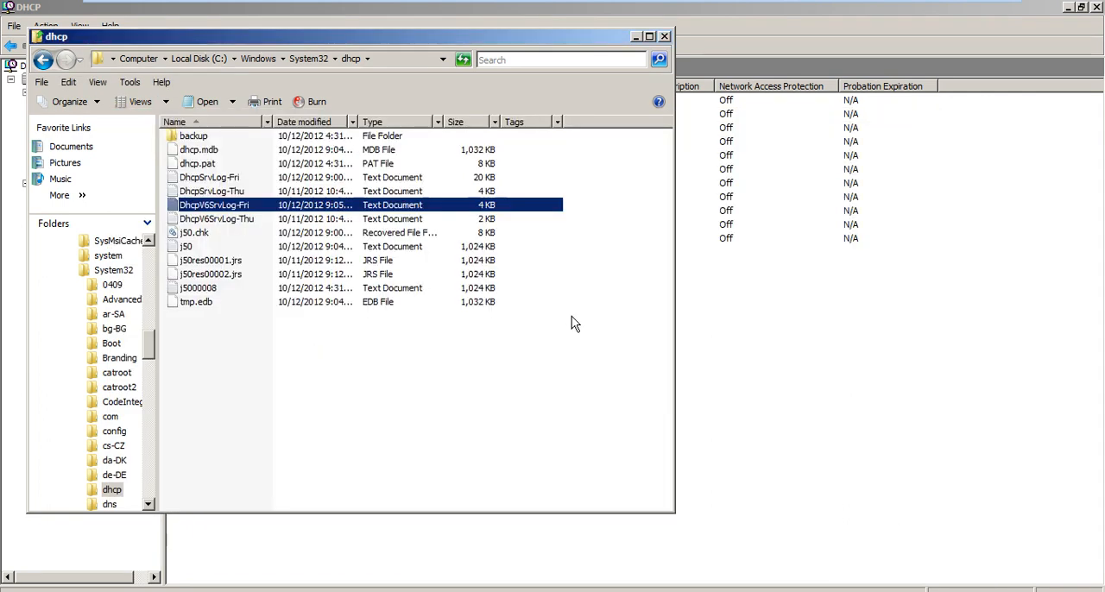
# Open the DhcpSrvLog-Fri log, maximize its window and examine the most recent entries at the end.
pyautogui.press('Up')
pyautogui.press('Up')
pyautogui.press('Return')
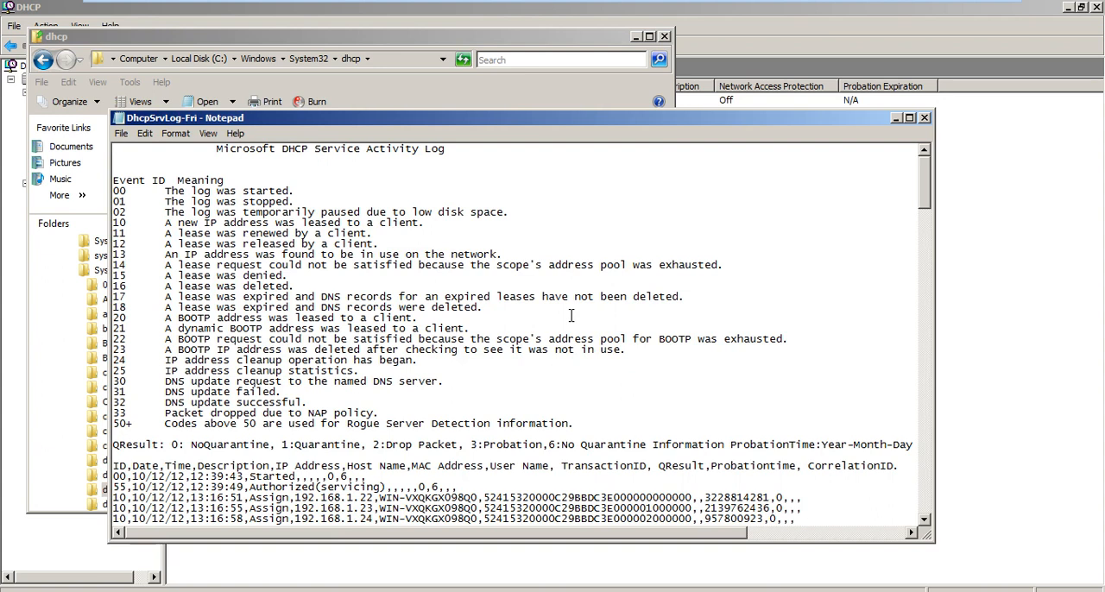
pyautogui.doubleClick(655, 119)
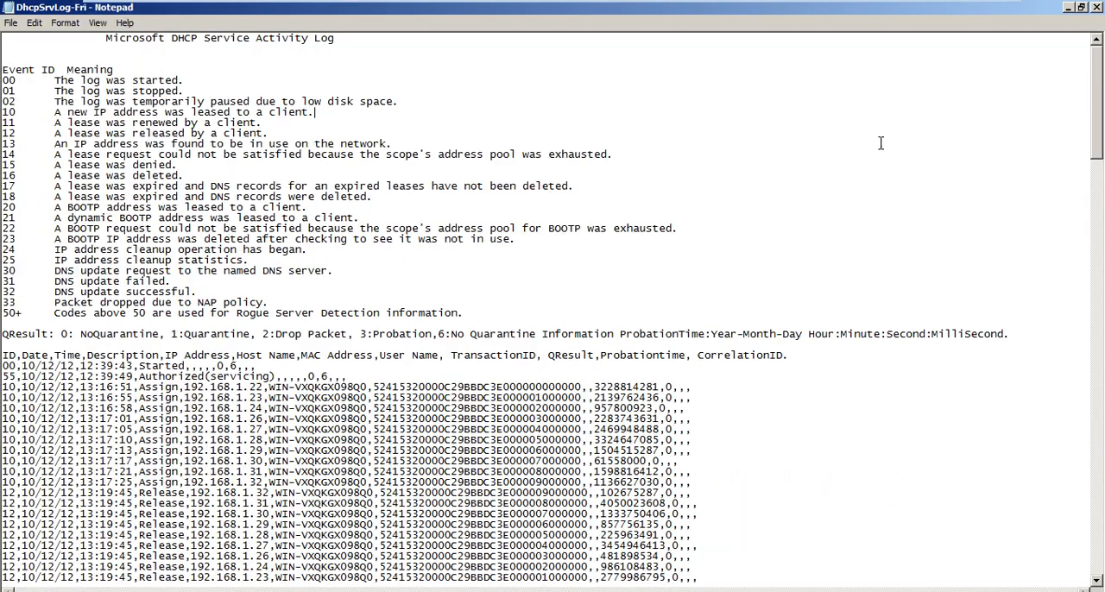
pyautogui.moveTo(1098, 76); pyautogui.dragTo(1098, 573)
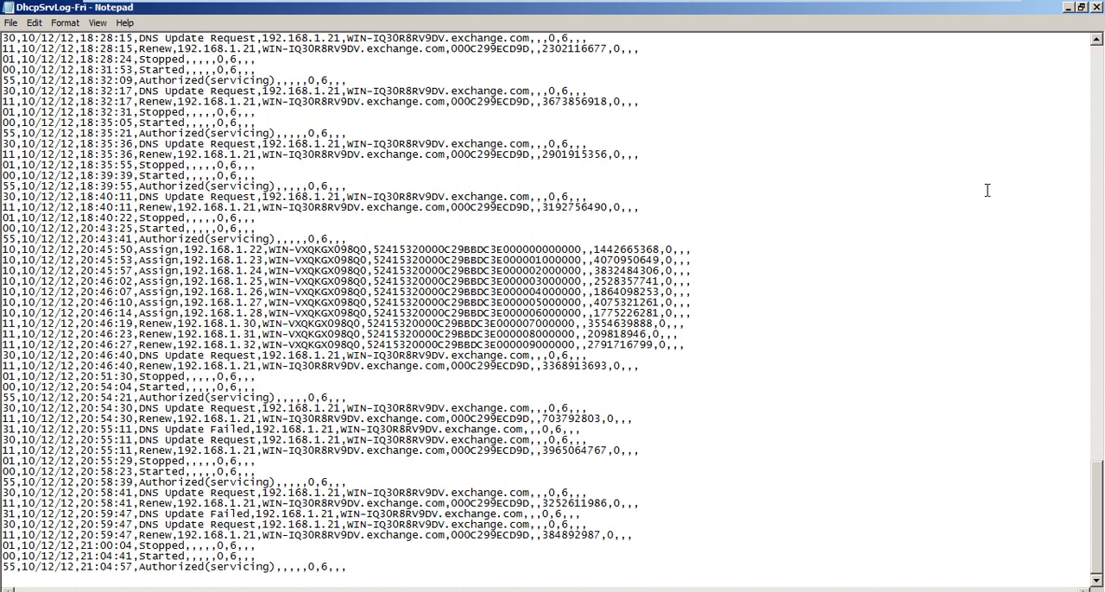
pyautogui.moveTo(1094, 498); pyautogui.dragTo(1103, 577)
# Switch to the Windows 7 machine and release its IP address with ipconfig /release.
pyautogui.moveTo(659, 5)
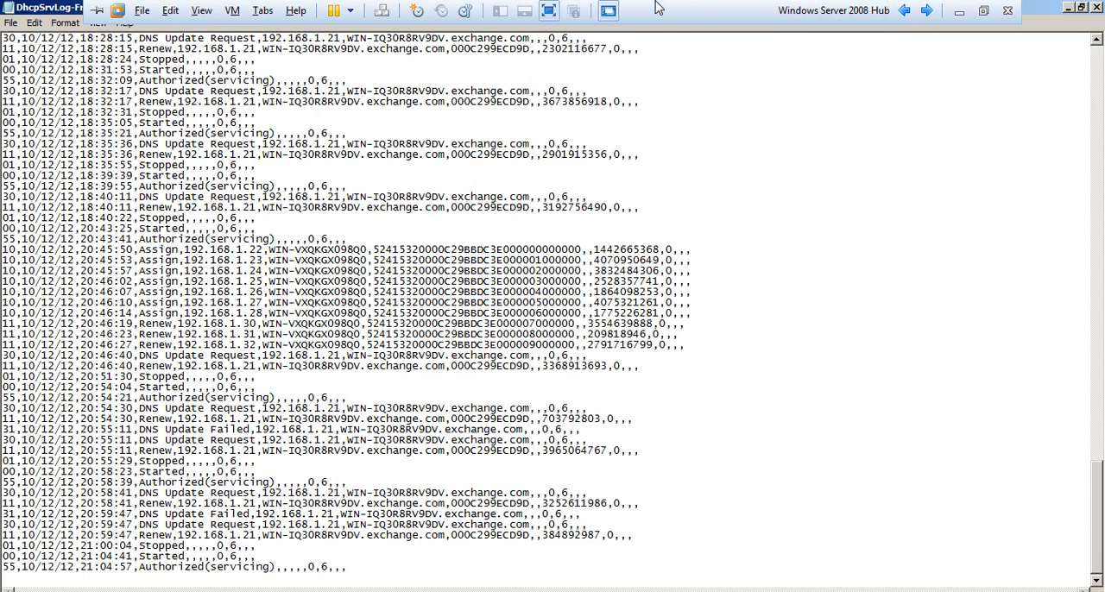
pyautogui.click(925, 16)
pyautogui.press('Up')
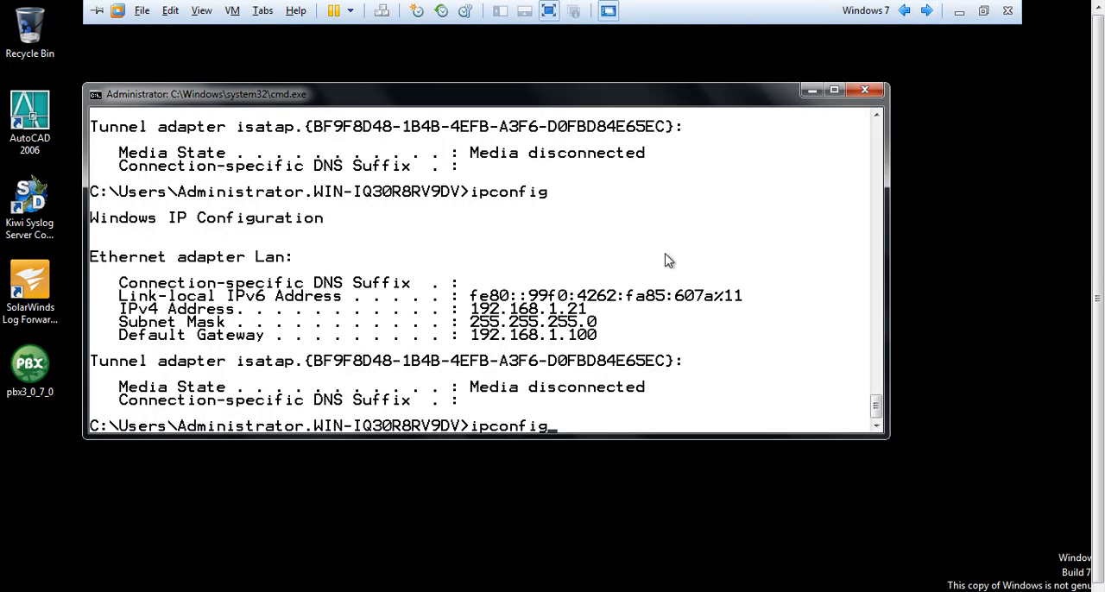
pyautogui.write('/release')
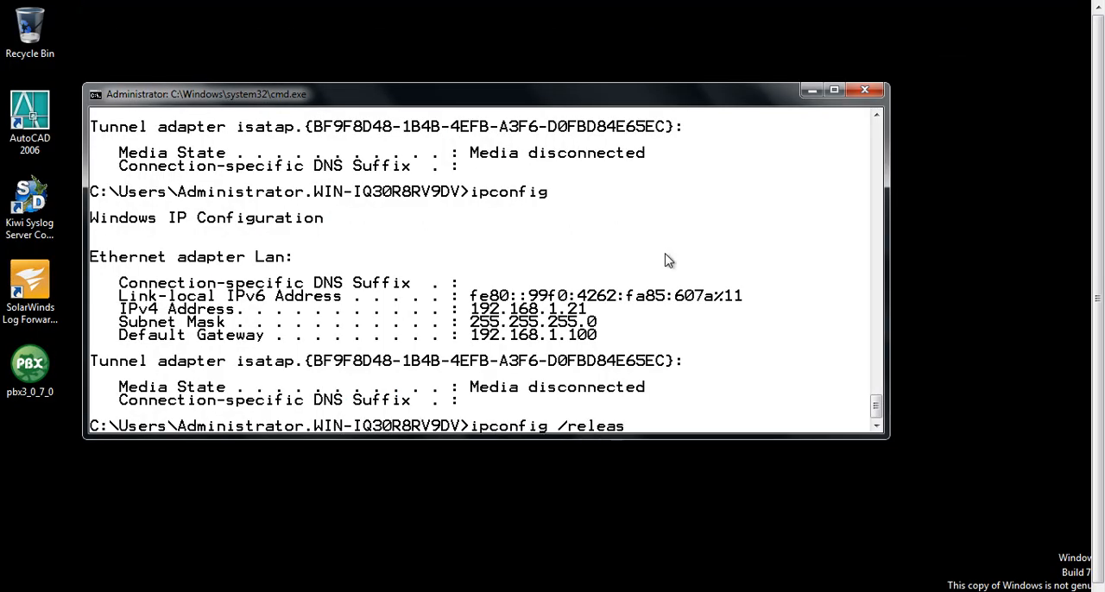
pyautogui.press('Return')
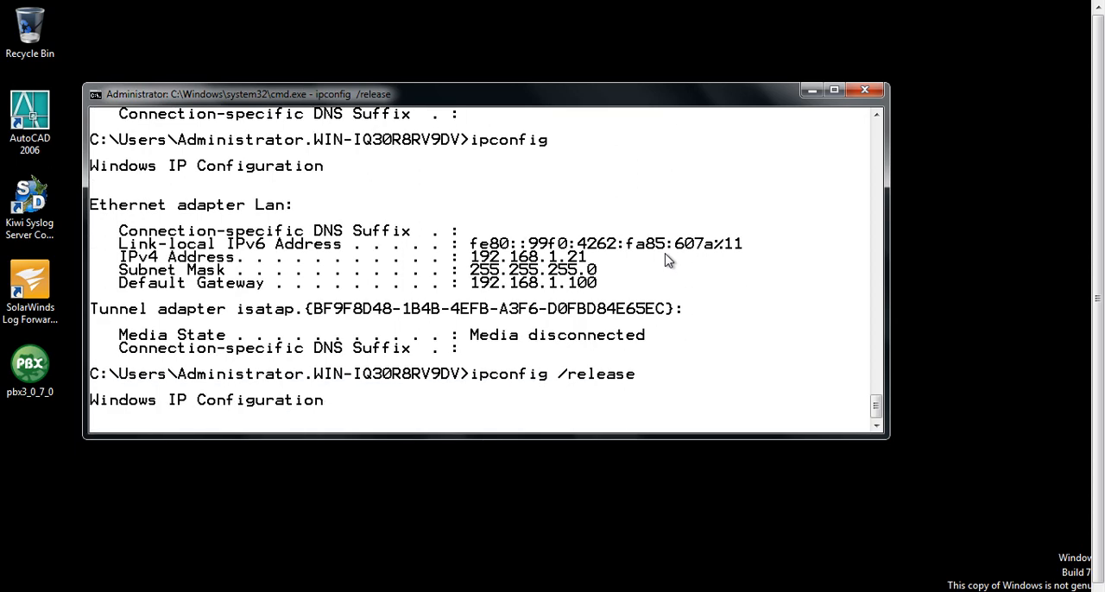
# Request a new DHCP lease on the Windows 7 machine with ipconfig /renew.
pyautogui.press('Up')
pyautogui.press('BackSpace')
pyautogui.press('BackSpace')
pyautogui.press('BackSpace')
pyautogui.press('BackSpace')
pyautogui.press('BackSpace')
pyautogui.write('new')
pyautogui.press('Return')
# Return to the Windows Server 2008 Hub machine and close the opened DhcpSrvLog-Fri log.
pyautogui.moveTo(810, 7)
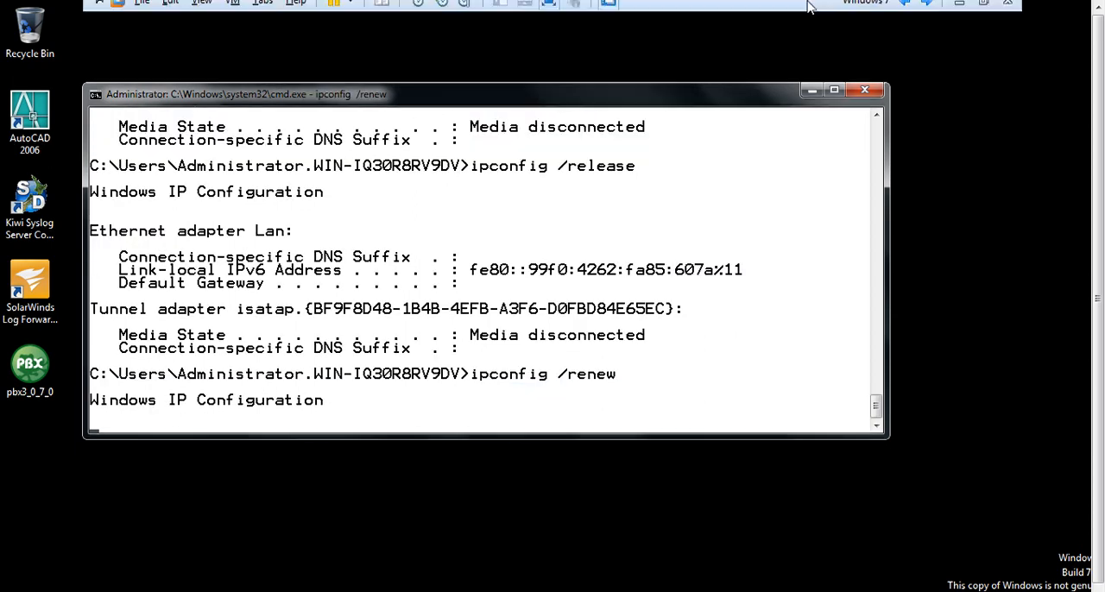
pyautogui.click(903, 12)
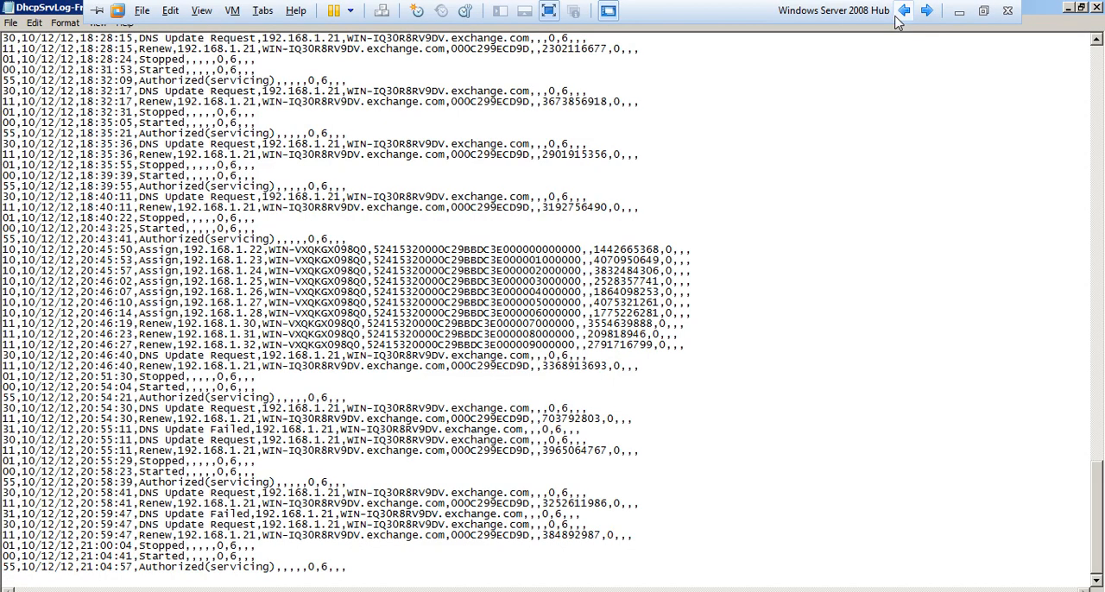
pyautogui.click(1094, 8)
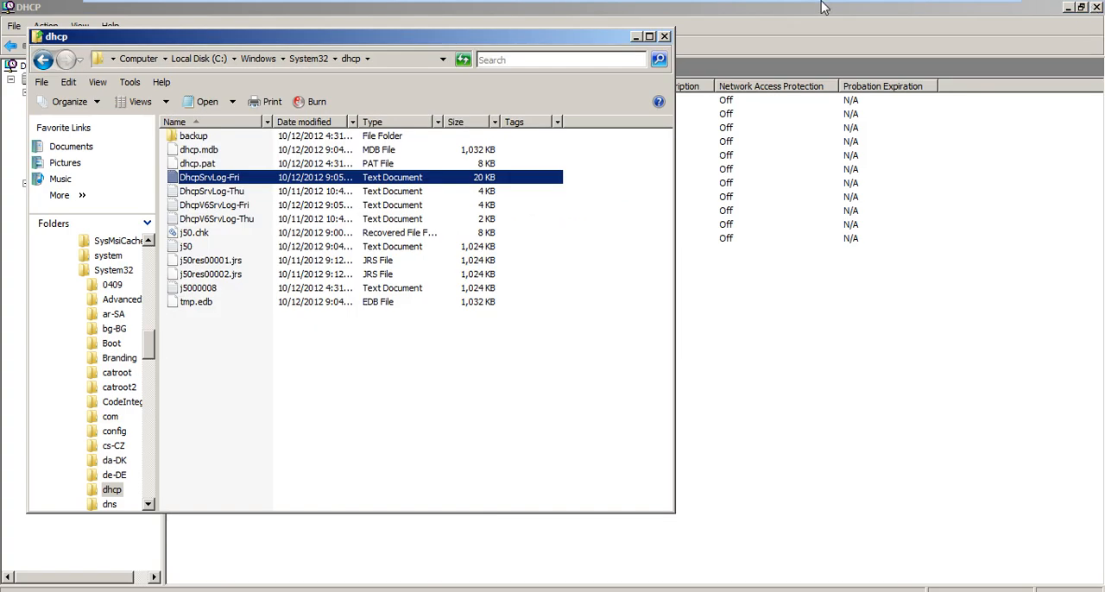
# Check the outcome of the lease renewal on the Windows 7 machine and return to the server machine.
pyautogui.moveTo(825, 5)
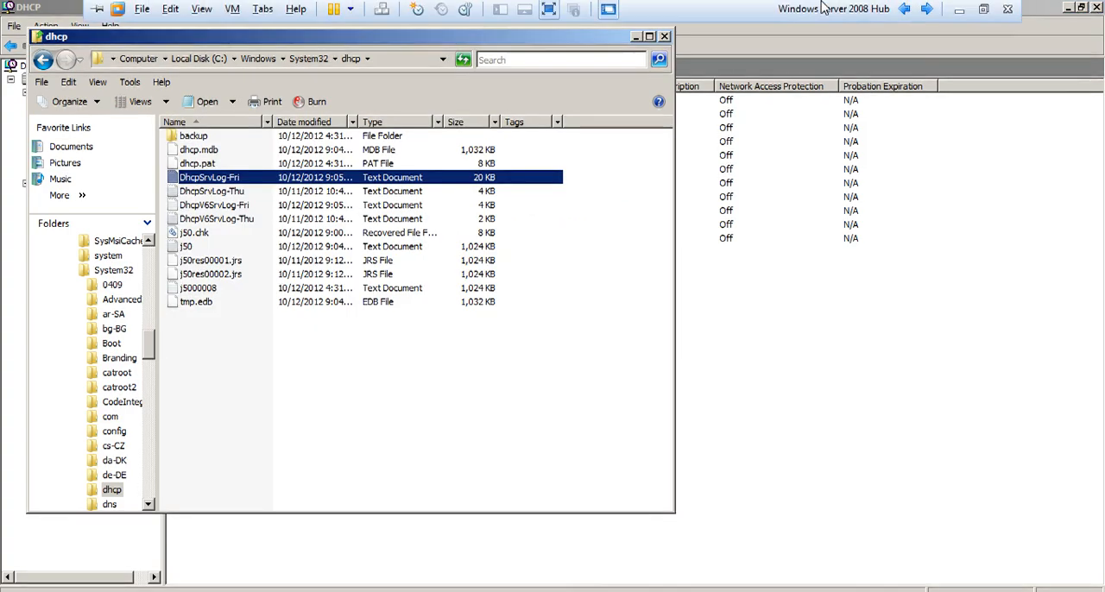
pyautogui.click(930, 10)
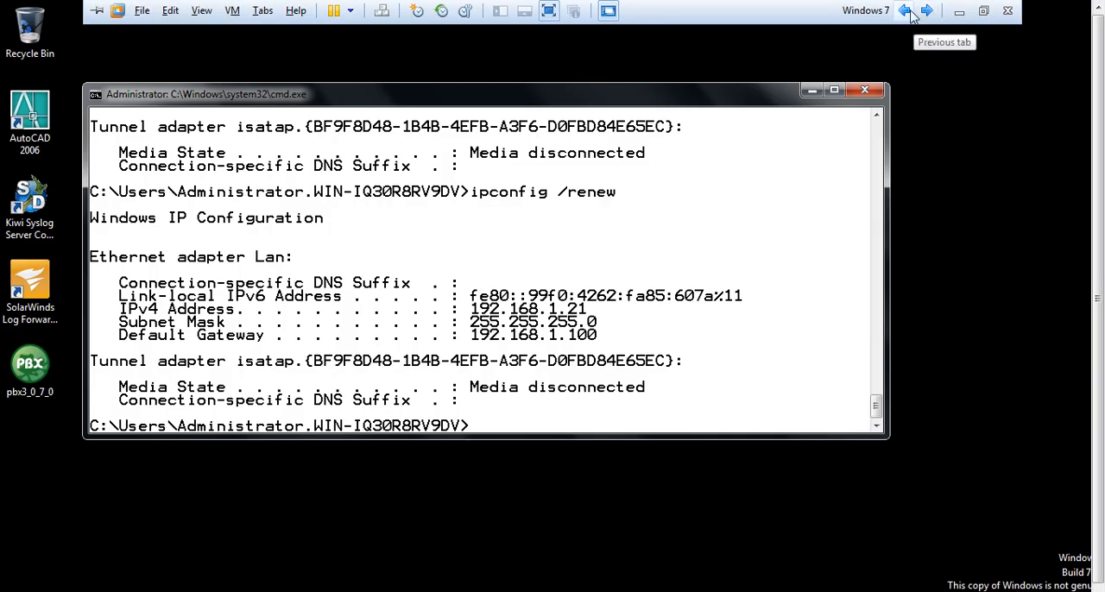
pyautogui.click(905, 10)
# Reopen the DhcpSrvLog-Fri log and highlight the event ID 11 and 12 lines about renewed and released leases.
pyautogui.press('Return')
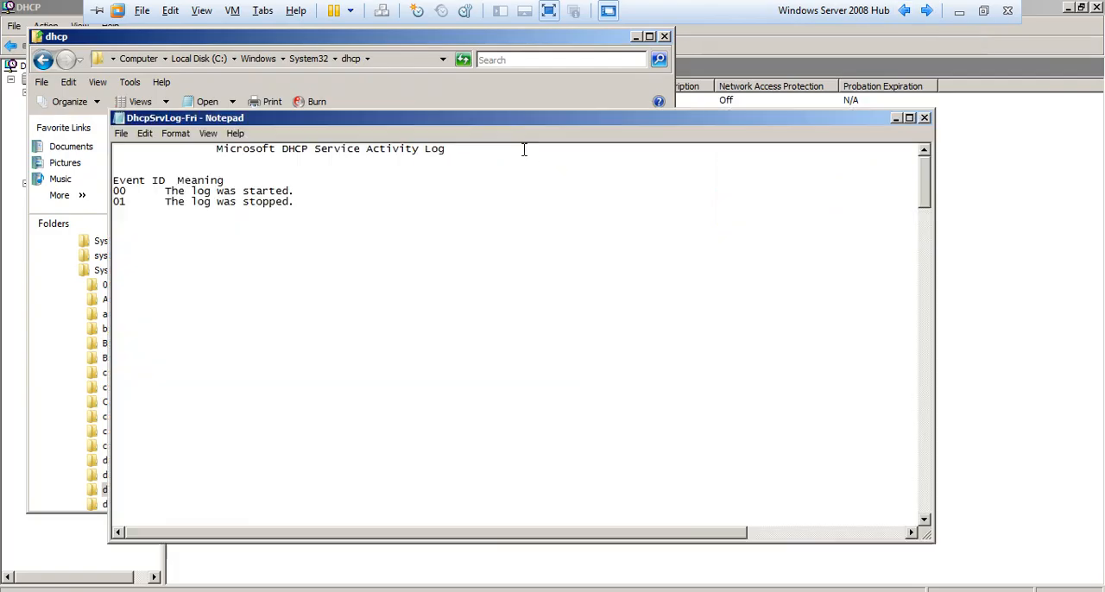
pyautogui.press('Down')
pyautogui.press('Down')
pyautogui.press('Down')
pyautogui.press('Down')
pyautogui.press('Down')
pyautogui.press('Down')
pyautogui.press('Down')
pyautogui.press('Down')
pyautogui.press('Down')
pyautogui.press('Down')
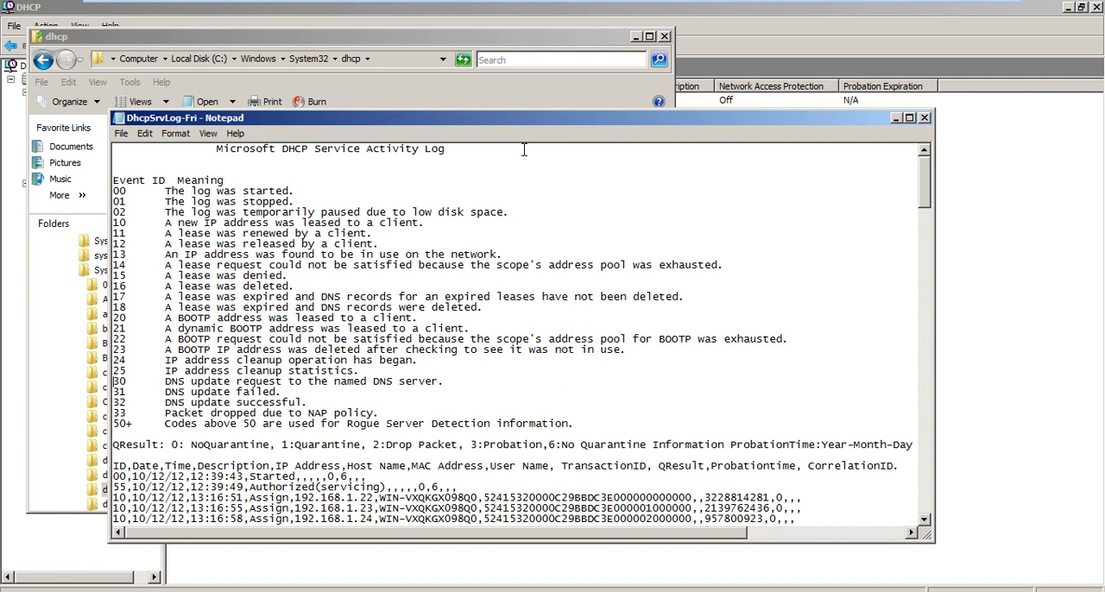
pyautogui.press('Up')
pyautogui.press('Up')
pyautogui.press('Up')
pyautogui.press('Up')
pyautogui.press('Up')
pyautogui.hotkey('shift', 'Down')
pyautogui.hotkey('shift', 'End')
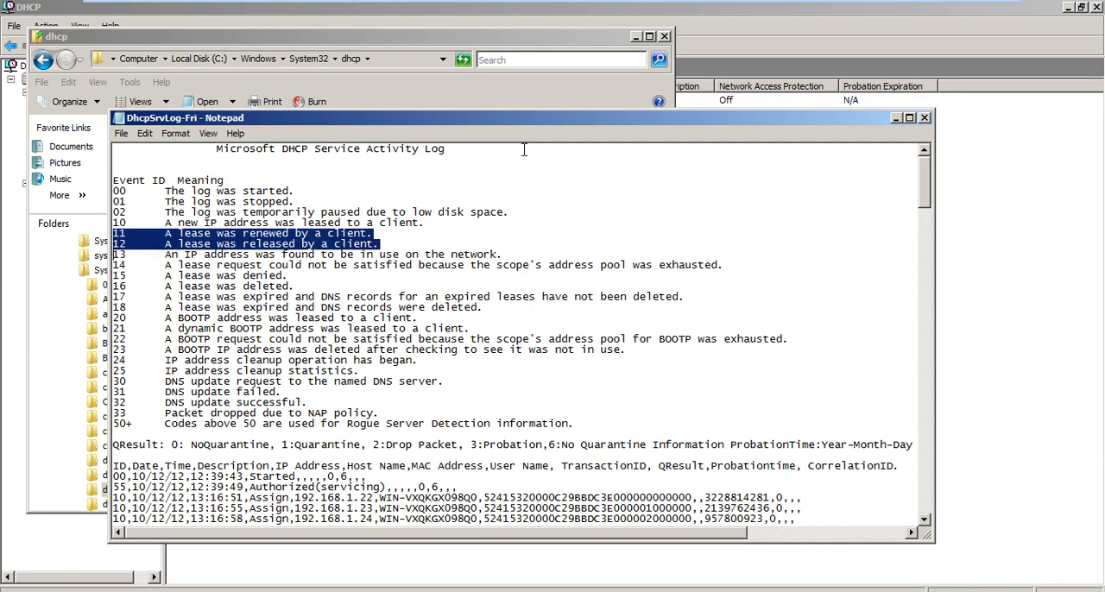
# Highlight the event ID 12 line about released leases in the DHCP log's list of event meanings.
pyautogui.press('Down')
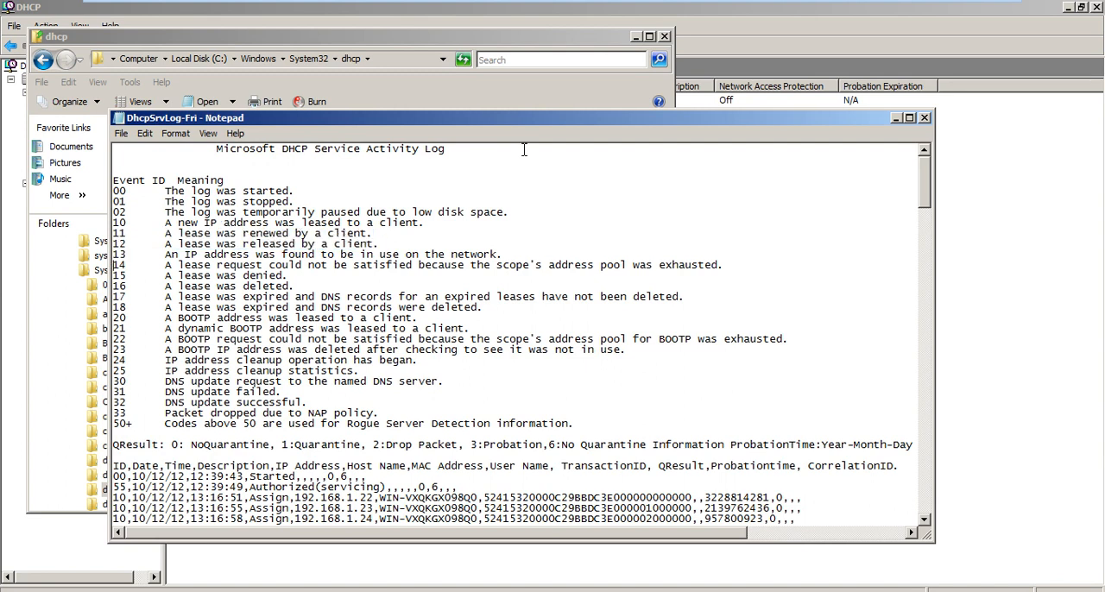
pyautogui.hotkey('shift', 'End')
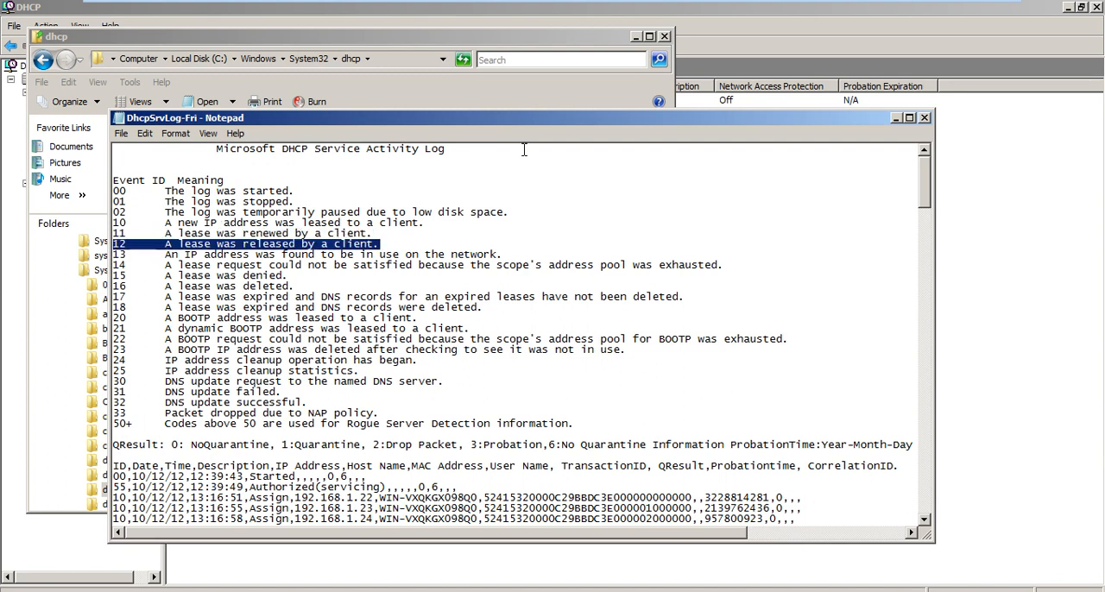
pyautogui.press('Down')
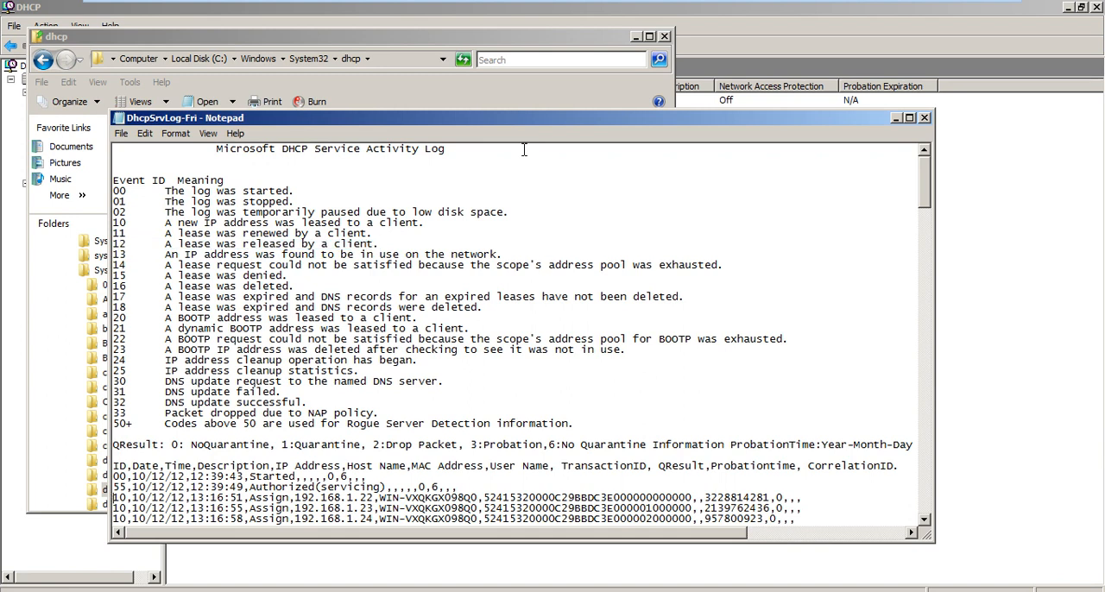
# Read through the DHCP log's entries down to the newest ones, looking for the Windows 7 client's lease release and reassignment.
pyautogui.press('Down')
pyautogui.press('Down')
pyautogui.press('Down')
pyautogui.press('Down')
pyautogui.press('Down')
pyautogui.press('Down')
pyautogui.press('Down')
pyautogui.press('Down')
pyautogui.press('Down')
pyautogui.press('Down')
pyautogui.press('Down')
pyautogui.press('Down')
pyautogui.press('Down')
pyautogui.press('Down')
pyautogui.press('Down')
pyautogui.press('Down')
pyautogui.press('Down')
pyautogui.press('Down')
pyautogui.press('Down')
pyautogui.press('Down')
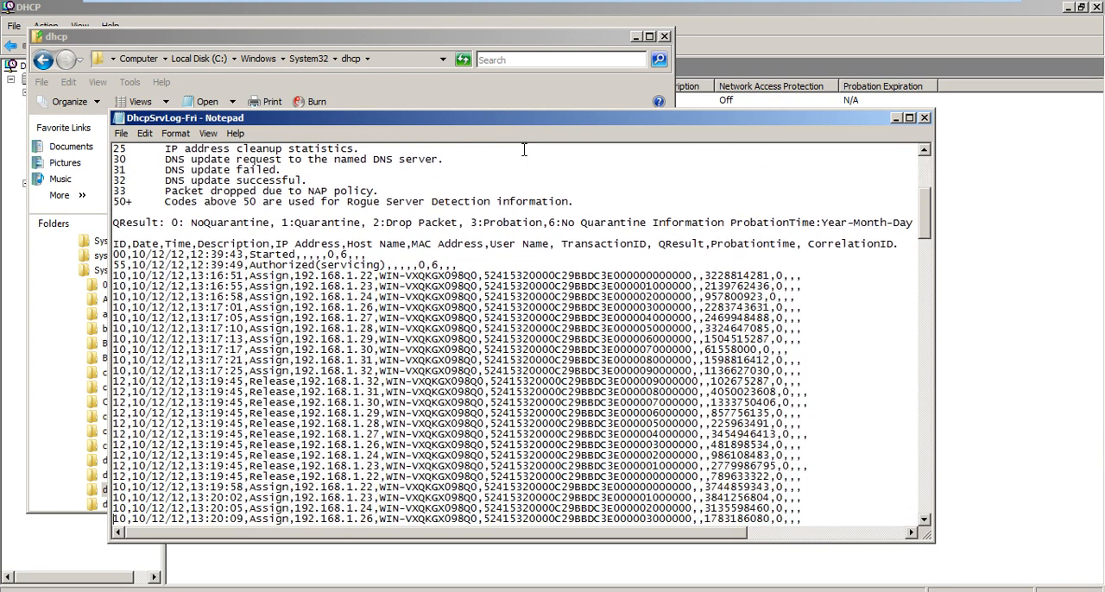
pyautogui.press('Down')
pyautogui.press('Down')
pyautogui.press('Down')
pyautogui.press('Down')
pyautogui.press('Down')
pyautogui.press('Down')
pyautogui.press('Down')
pyautogui.press('Down')
pyautogui.press('Down')
pyautogui.press('Down')
pyautogui.press('Down')
pyautogui.press('Down')
pyautogui.press('Down')
pyautogui.press('Down')
pyautogui.press('Down')
pyautogui.press('Down')
pyautogui.press('Down')
pyautogui.press('Down')
pyautogui.press('Down')
pyautogui.press('Down')
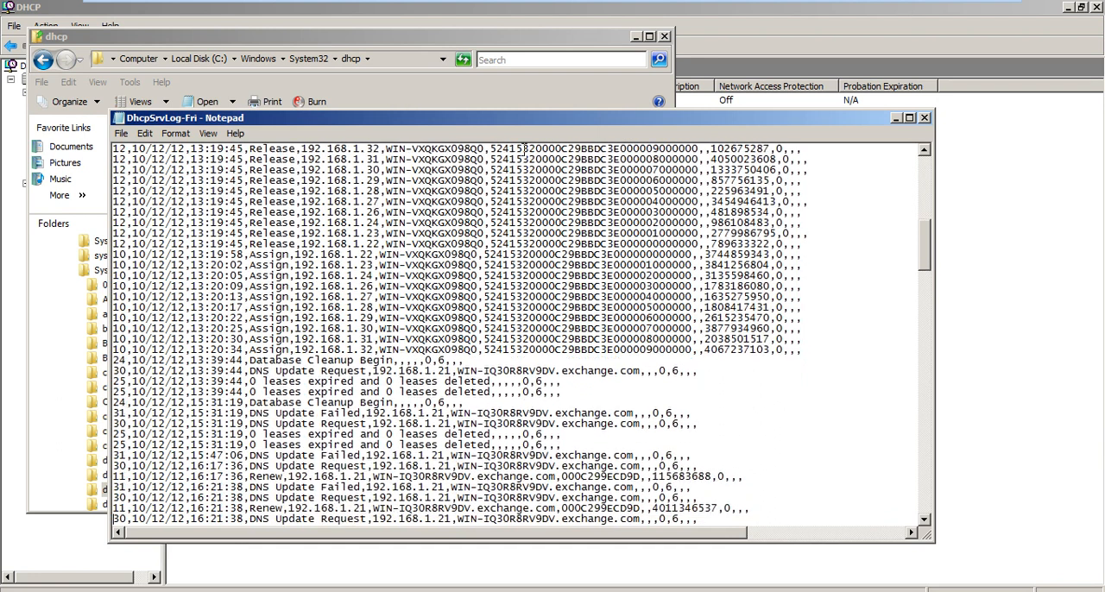
pyautogui.press('Down')
pyautogui.press('Down')
pyautogui.press('Down')
pyautogui.press('Down')
pyautogui.press('Down')
pyautogui.press('Down')
pyautogui.press('Down')
pyautogui.press('Down')
pyautogui.press('Down')
pyautogui.press('Down')
pyautogui.press('Down')
pyautogui.press('Down')
pyautogui.press('Down')
pyautogui.press('Down')
pyautogui.press('Down')
pyautogui.press('Down')
pyautogui.press('Down')
pyautogui.press('Down')
pyautogui.press('Down')
pyautogui.press('Down')
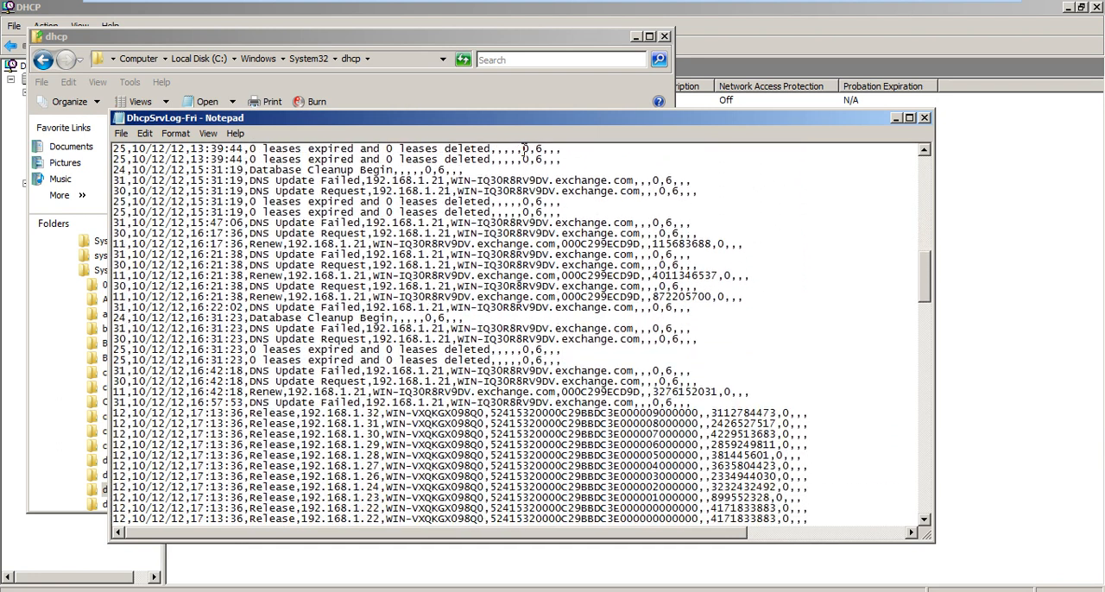
pyautogui.press('Down')
pyautogui.press('Down')
pyautogui.press('Down')
pyautogui.press('Down')
pyautogui.press('Down')
pyautogui.press('Down')
pyautogui.press('Down')
pyautogui.press('Down')
pyautogui.press('Down')
pyautogui.press('Down')
pyautogui.press('Down')
pyautogui.press('Down')
pyautogui.press('Down')
pyautogui.press('Down')
pyautogui.press('Down')
pyautogui.press('Down')
pyautogui.press('Down')
pyautogui.press('Down')
pyautogui.press('Down')
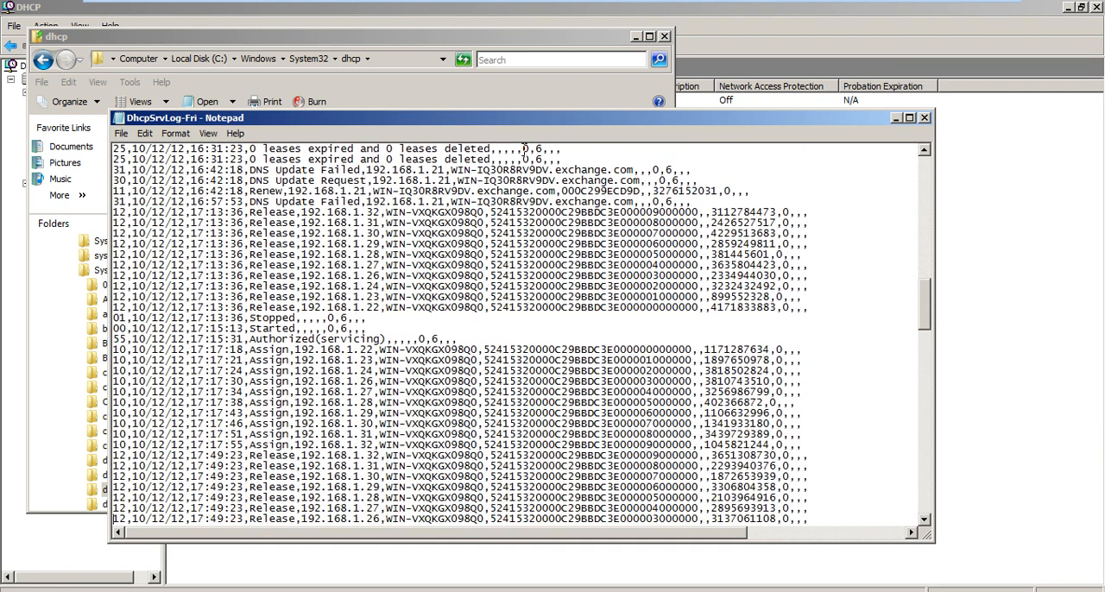
pyautogui.press('Down')
pyautogui.press('Down')
pyautogui.press('Down')
pyautogui.press('Down')
pyautogui.press('Down')
pyautogui.press('Down')
pyautogui.press('Down')
pyautogui.press('Down')
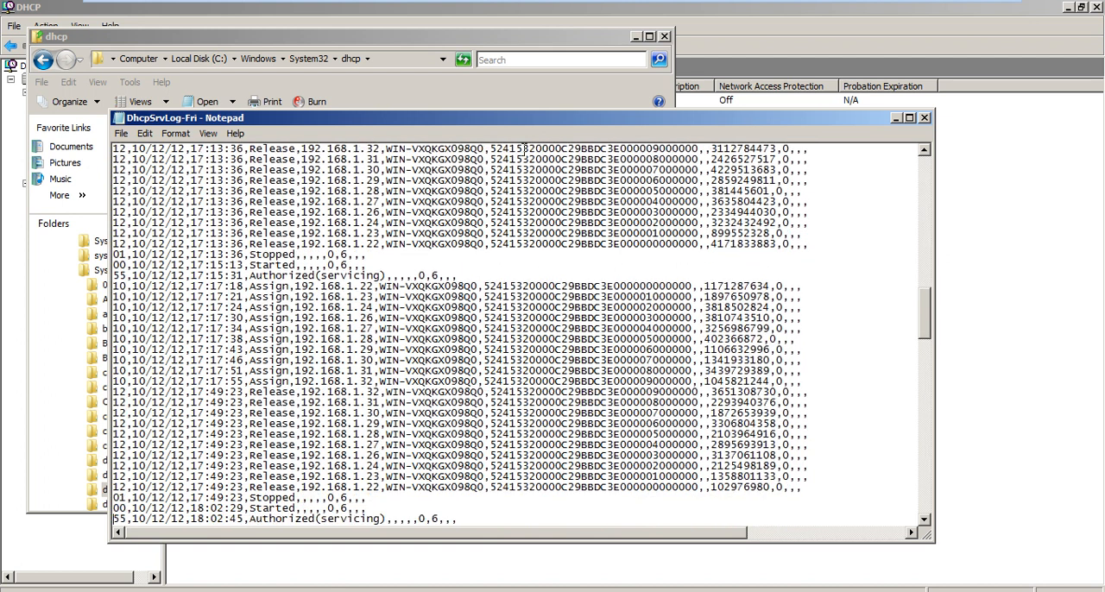
pyautogui.press('Down')
pyautogui.press('Down')
pyautogui.press('Down')
pyautogui.press('Down')
pyautogui.press('Down')
pyautogui.press('Down')
pyautogui.press('Down')
pyautogui.press('Down')
pyautogui.press('Down')
pyautogui.press('Down')
pyautogui.press('Down')
pyautogui.press('Down')
pyautogui.press('Down')
pyautogui.press('Down')
pyautogui.press('Down')
pyautogui.press('Down')
pyautogui.press('Down')
pyautogui.press('Down')
pyautogui.press('Down')
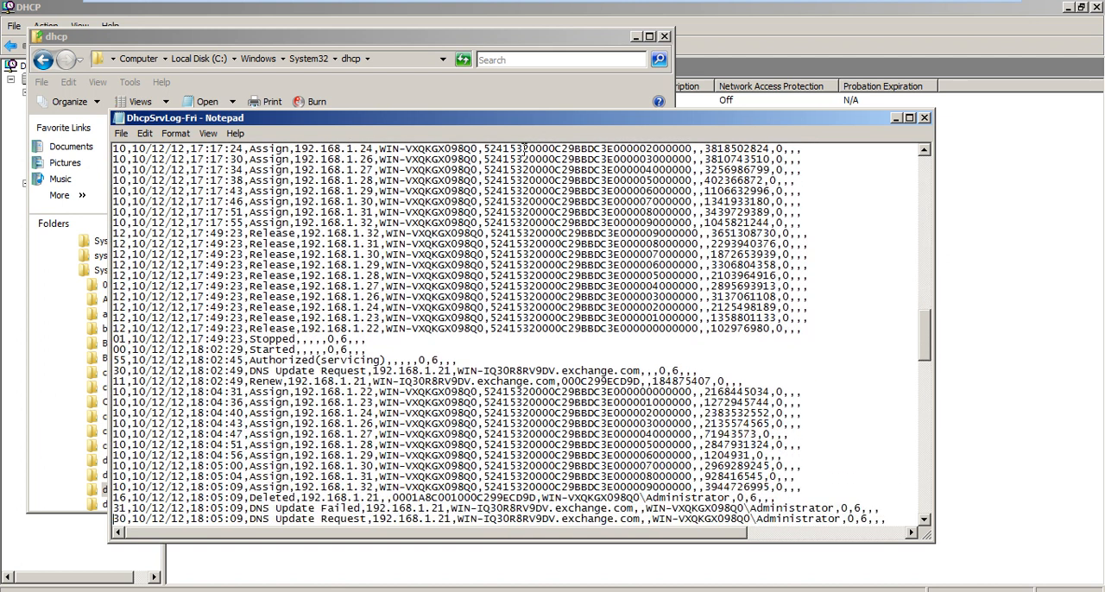
pyautogui.press('Down')
pyautogui.press('Down')
pyautogui.press('Down')
pyautogui.press('Down')
pyautogui.press('Down')
pyautogui.press('Down')
pyautogui.press('Down')
pyautogui.press('Down')
pyautogui.press('Down')
pyautogui.press('Down')
pyautogui.press('Down')
pyautogui.press('Down')
pyautogui.press('Down')
pyautogui.press('Down')
pyautogui.press('Down')
pyautogui.press('Down')
pyautogui.press('Down')
pyautogui.press('Down')
pyautogui.press('Down')
pyautogui.press('Down')
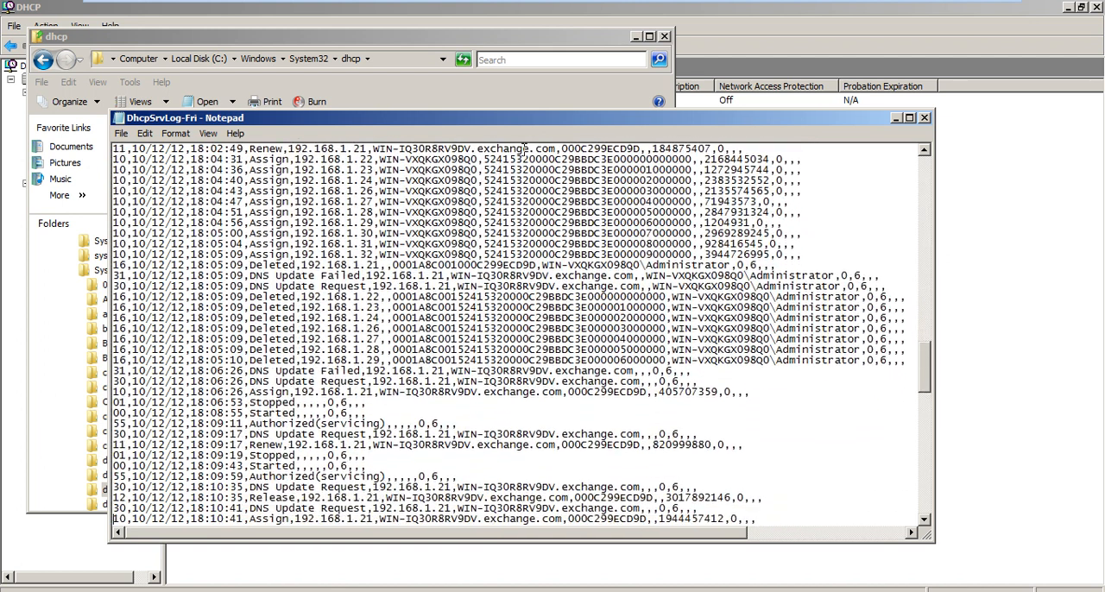
pyautogui.press('Down')
pyautogui.press('Down')
pyautogui.press('Down')
pyautogui.press('Down')
pyautogui.press('Down')
pyautogui.press('Down')
pyautogui.press('Down')
pyautogui.press('Down')
pyautogui.press('Down')
pyautogui.press('Down')
pyautogui.press('Down')
pyautogui.press('Down')
pyautogui.press('Down')
pyautogui.press('Down')
pyautogui.press('Down')
pyautogui.press('Down')
pyautogui.press('Down')
pyautogui.press('Down')
pyautogui.press('Down')
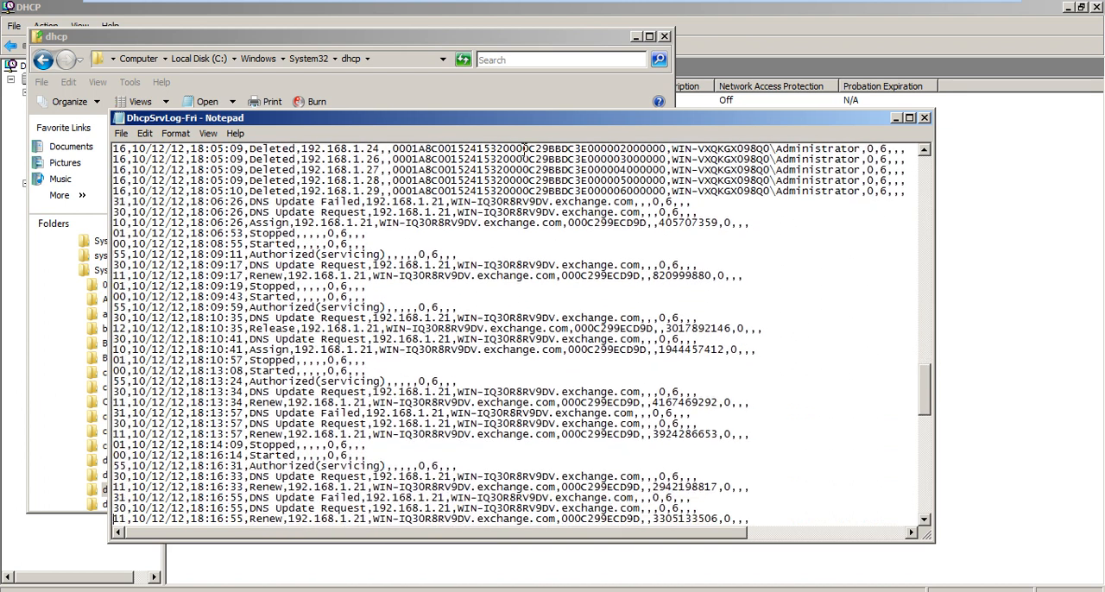
pyautogui.press('Down')
pyautogui.press('Down')
pyautogui.press('Down')
pyautogui.press('Down')
pyautogui.press('Down')
pyautogui.press('Down')
pyautogui.press('Down')
pyautogui.press('Down')
pyautogui.press('Down')
pyautogui.press('Down')
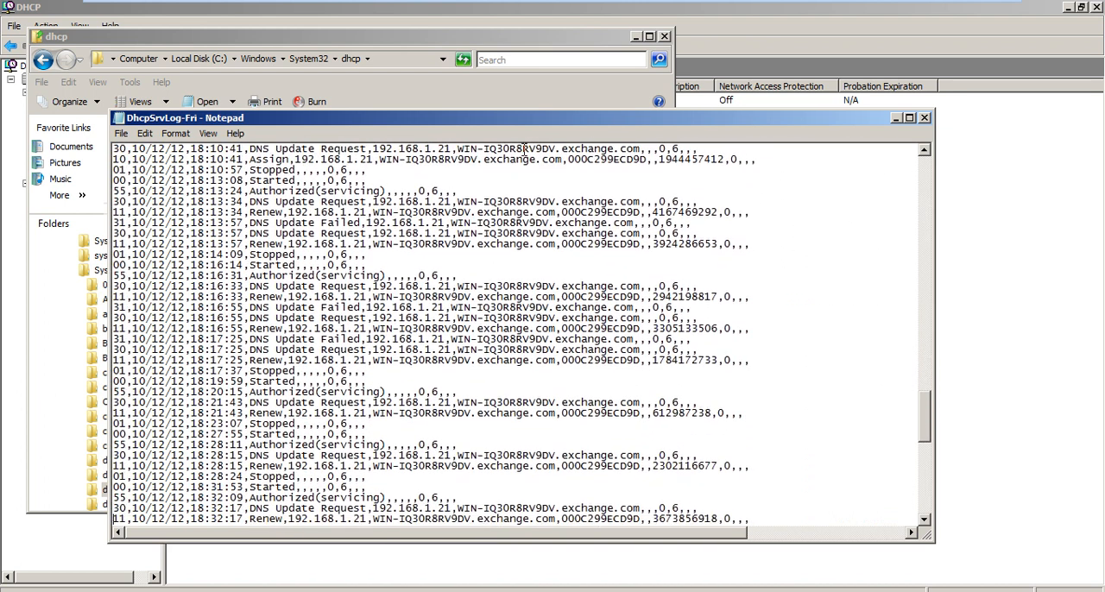
pyautogui.press('Down')
pyautogui.press('Down')
pyautogui.press('Down')
pyautogui.press('Down')
pyautogui.press('Down')
pyautogui.press('Down')
pyautogui.press('Down')
pyautogui.press('Down')
pyautogui.press('Down')
pyautogui.press('Down')
pyautogui.press('Down')
pyautogui.press('Down')
pyautogui.press('Down')
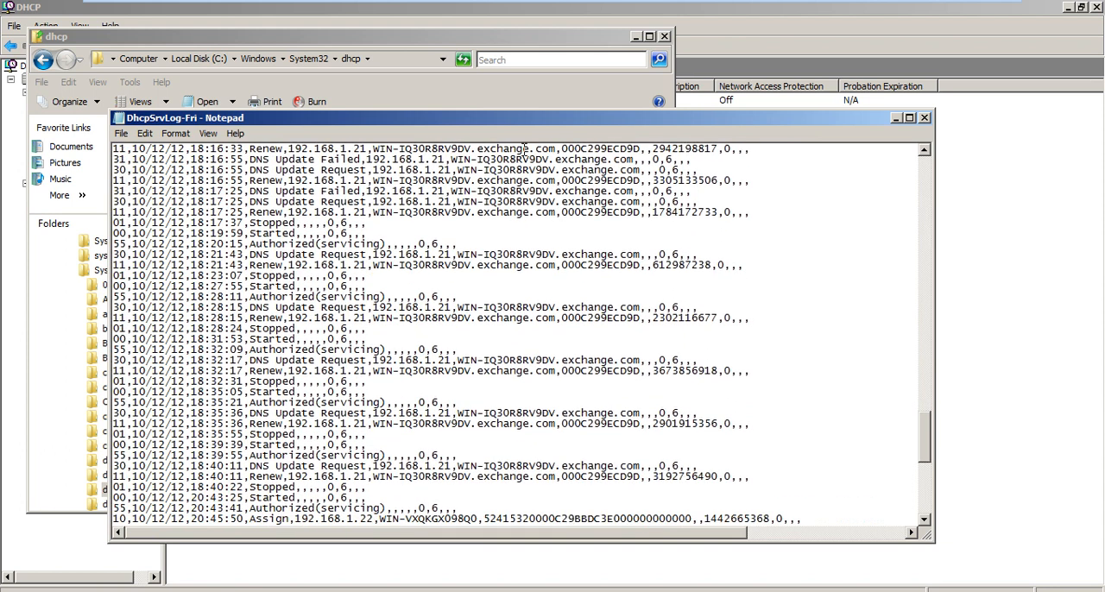
pyautogui.press('Down')
pyautogui.press('Down')
pyautogui.press('Down')
pyautogui.press('Down')
pyautogui.press('Down')
pyautogui.press('Down')
pyautogui.press('Down')
pyautogui.press('Down')
pyautogui.press('Down')
pyautogui.press('Down')
pyautogui.press('Down')
pyautogui.press('Down')
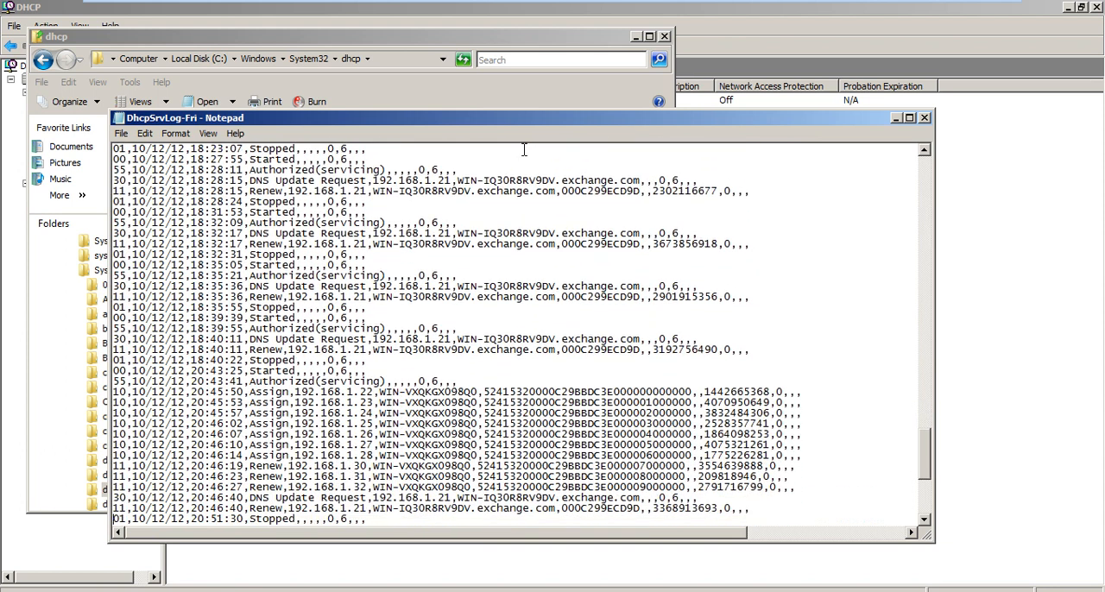
pyautogui.press('Down')
pyautogui.press('Down')
pyautogui.press('Down')
pyautogui.press('Down')
pyautogui.press('Down')
pyautogui.press('Down')
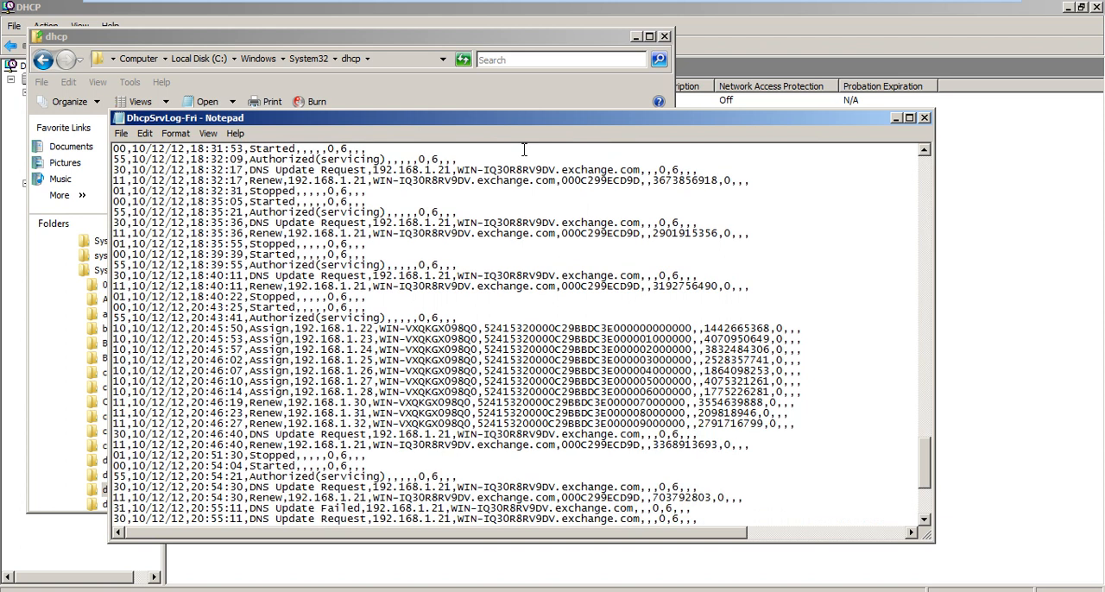
pyautogui.press('Down')
pyautogui.press('Down')
pyautogui.press('Down')
pyautogui.press('Down')
pyautogui.press('Down')
pyautogui.press('Down')
pyautogui.press('Down')
pyautogui.press('Down')
pyautogui.press('Down')
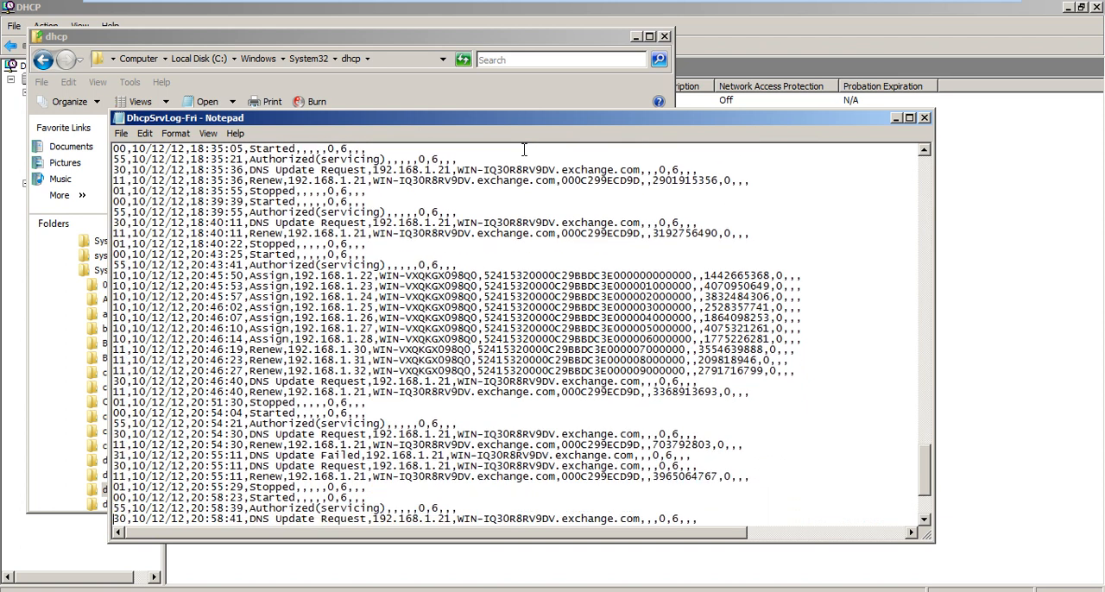
pyautogui.press('Down')
pyautogui.press('Down')
pyautogui.press('Down')
pyautogui.press('Down')
pyautogui.press('Down')
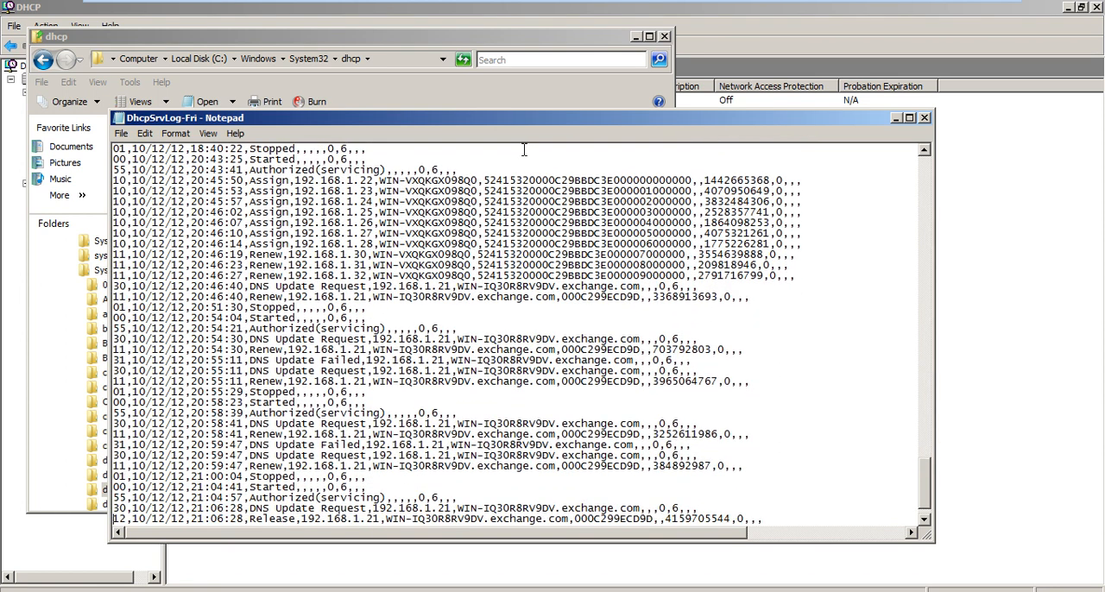
pyautogui.press('Down')
pyautogui.press('Down')
pyautogui.press('Down')
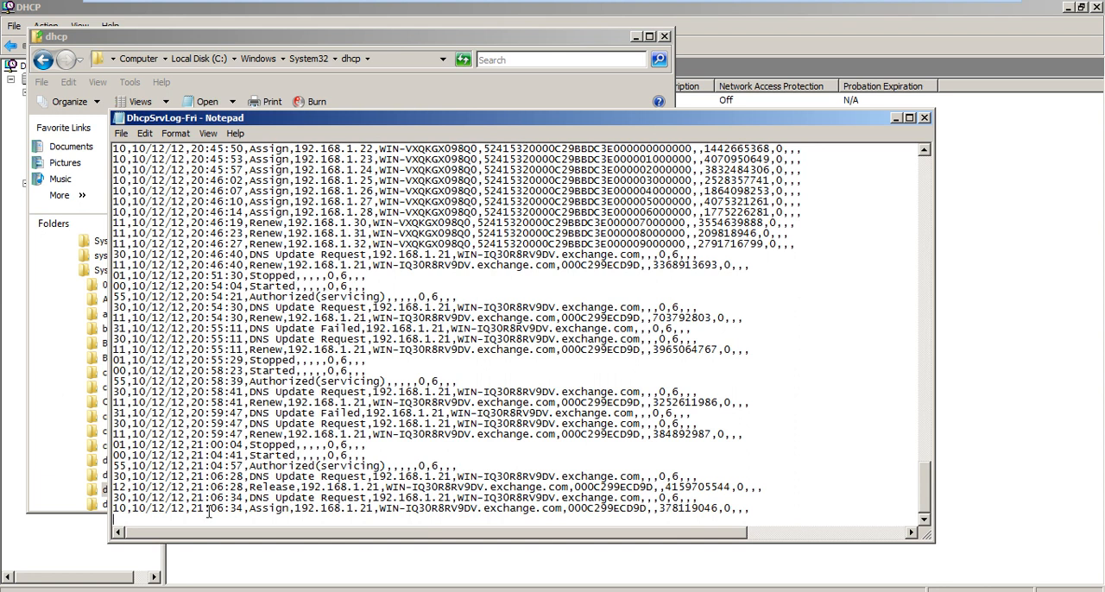
# Highlight the time of the last Assign entry and close the DhcpSrvLog-Fri log.
pyautogui.moveTo(191, 508); pyautogui.dragTo(247, 509)
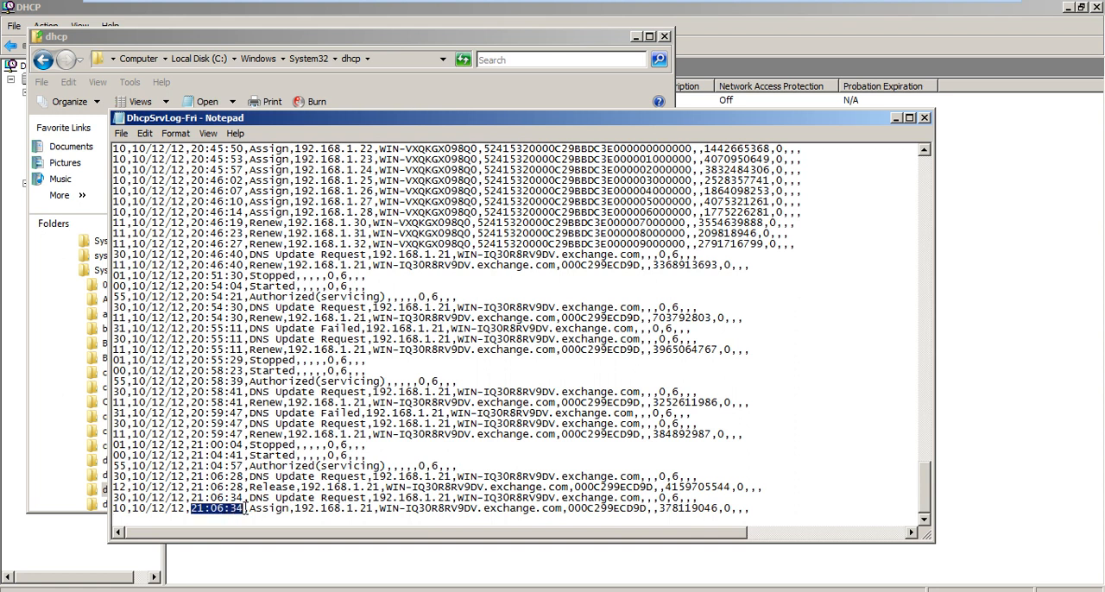
pyautogui.hotkey('alt', 'F4')
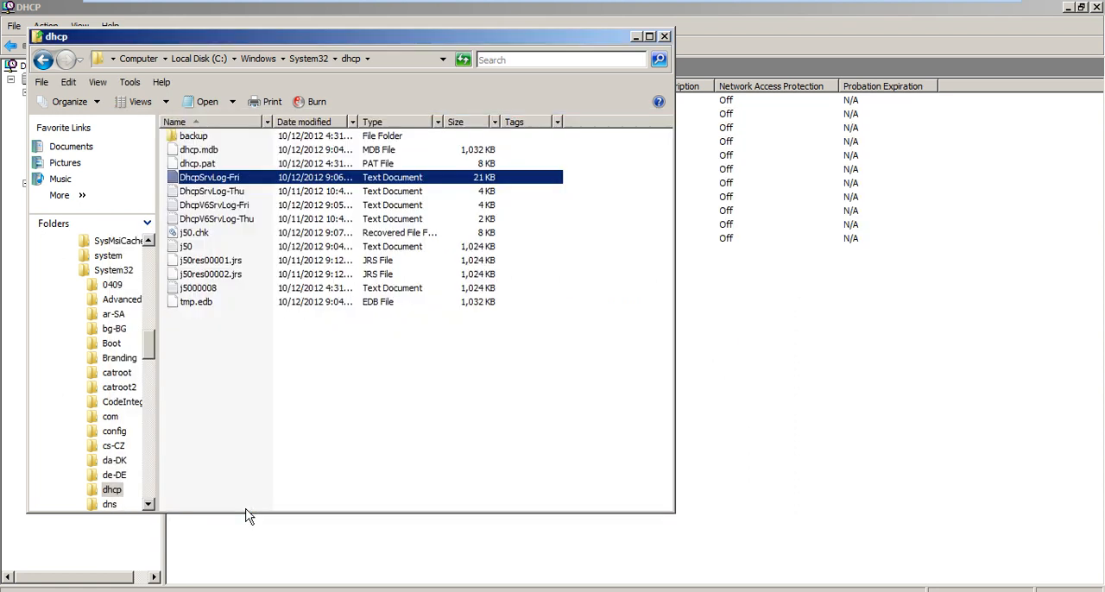
# Shut down the Windows 7 machine and return to the Windows Server 2008 Hub machine.
pyautogui.moveTo(690, 7)
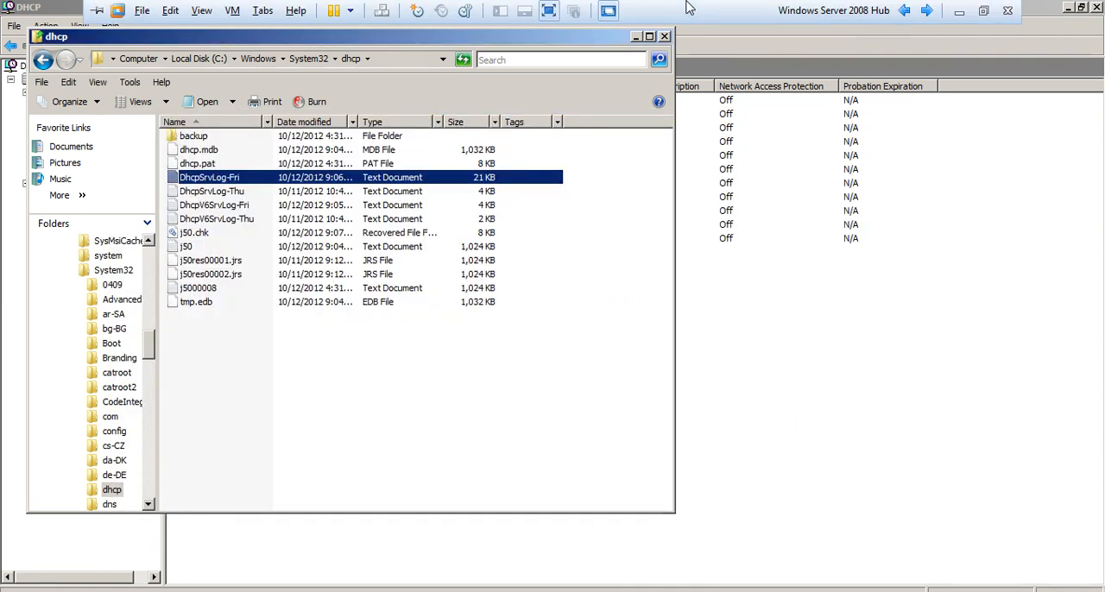
pyautogui.click(922, 10)
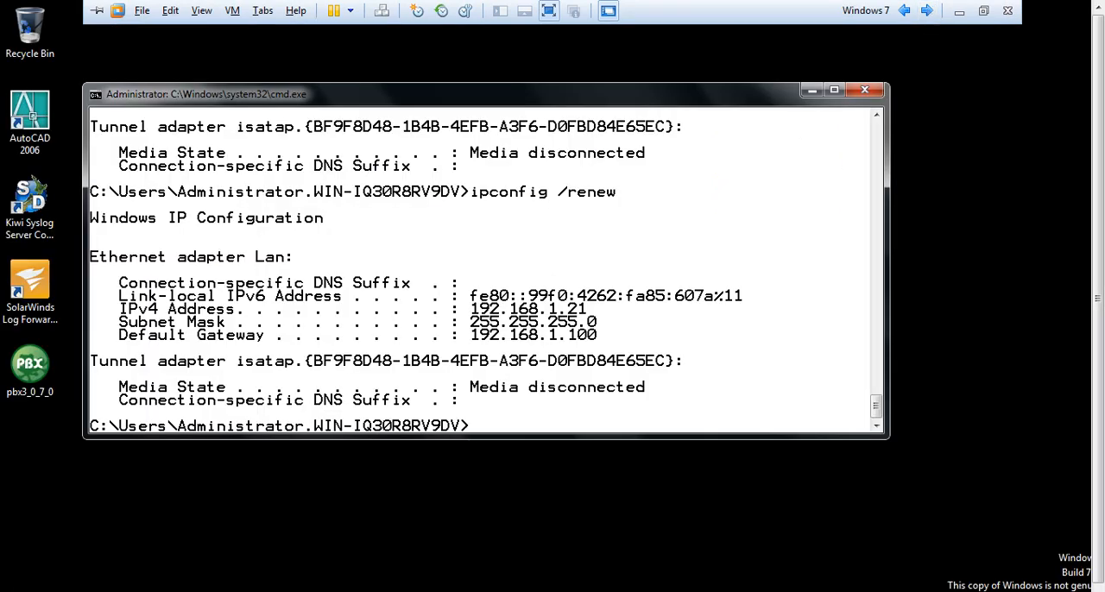
pyautogui.press('super')
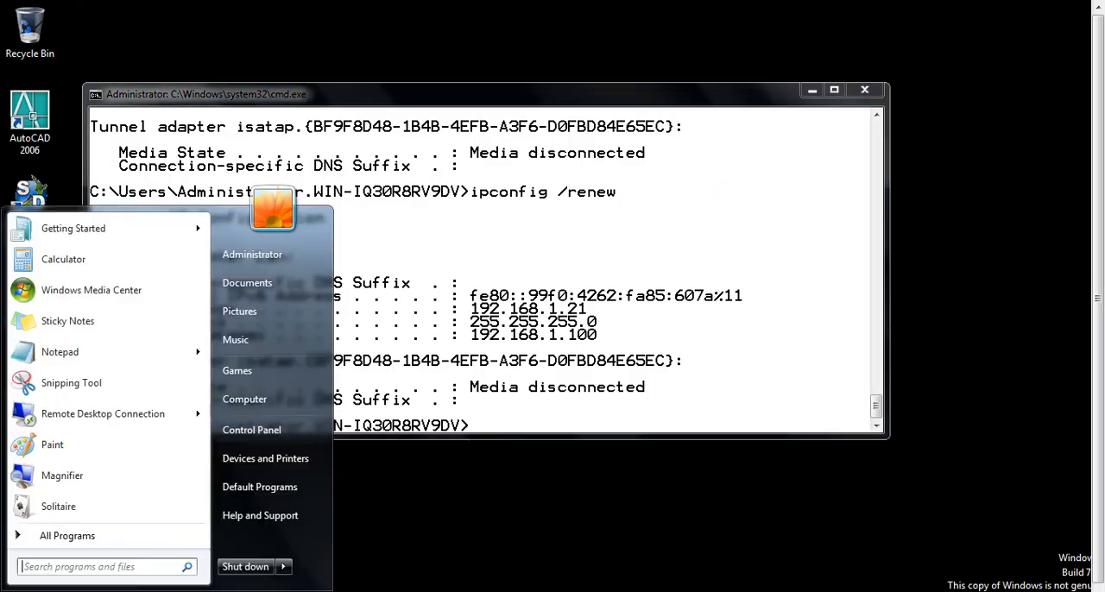
pyautogui.click(247, 567)
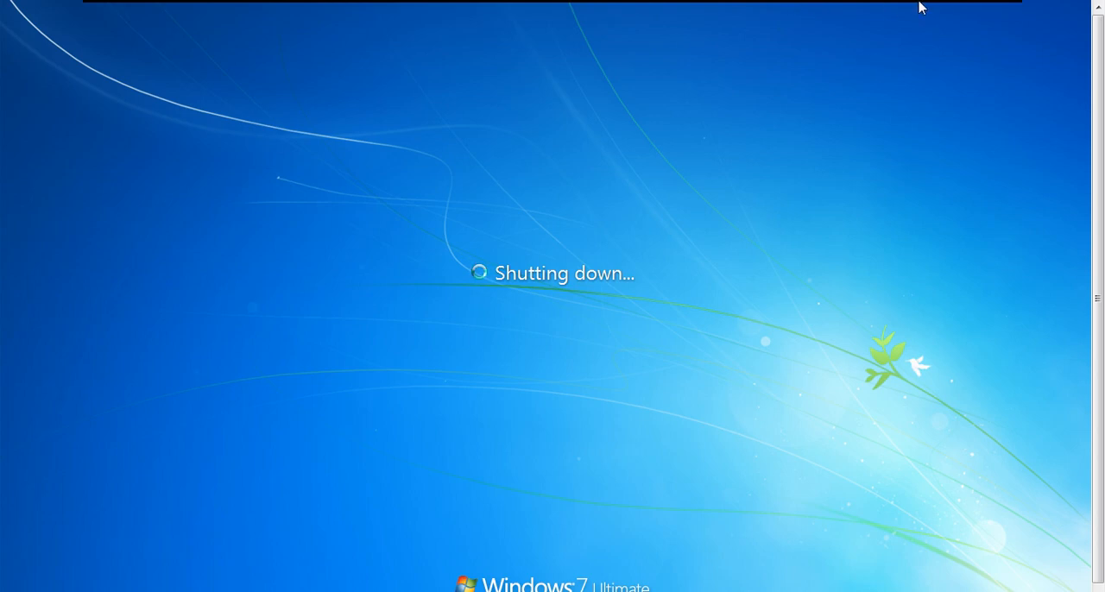
pyautogui.moveTo(920, 7)
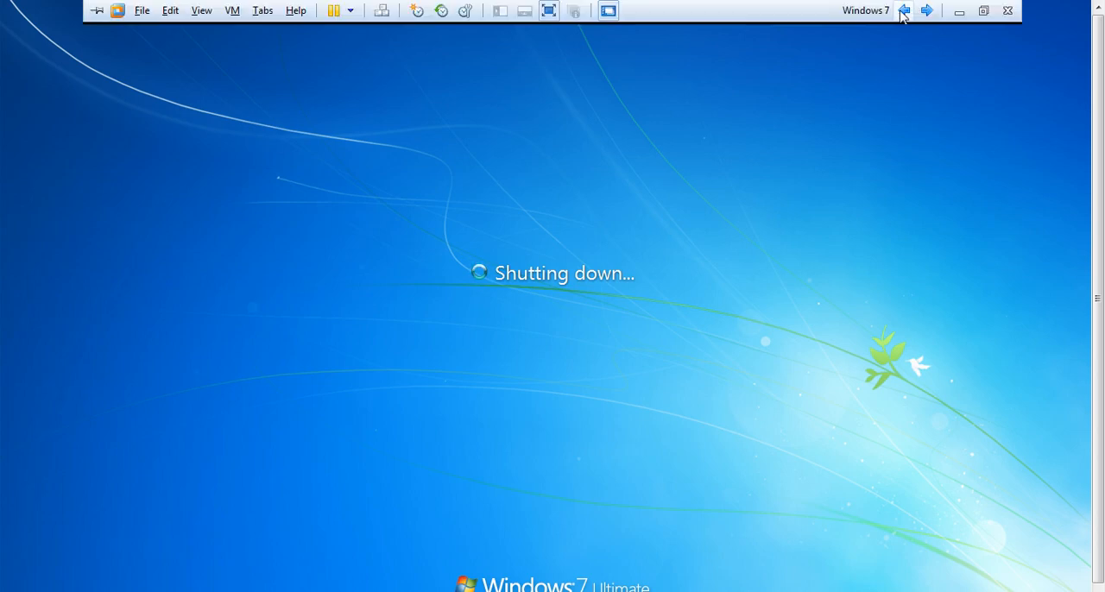
pyautogui.click(903, 10)
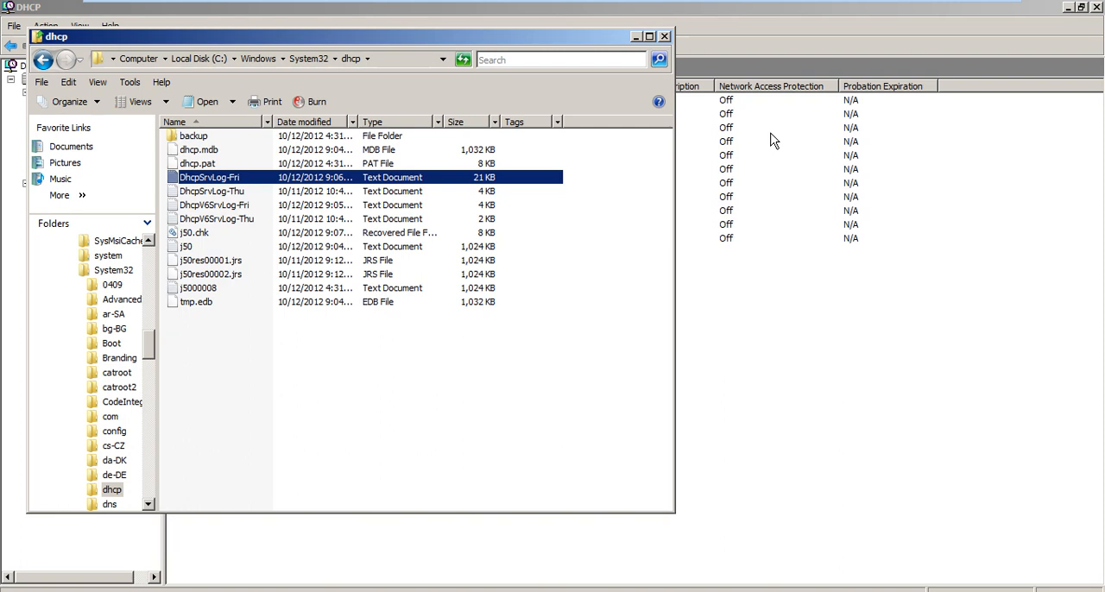
# Check on the Windows 7 machine, and reopen the DhcpSrvLog-Fri log on the server to examine its newest entries.
pyautogui.moveTo(738, 3)
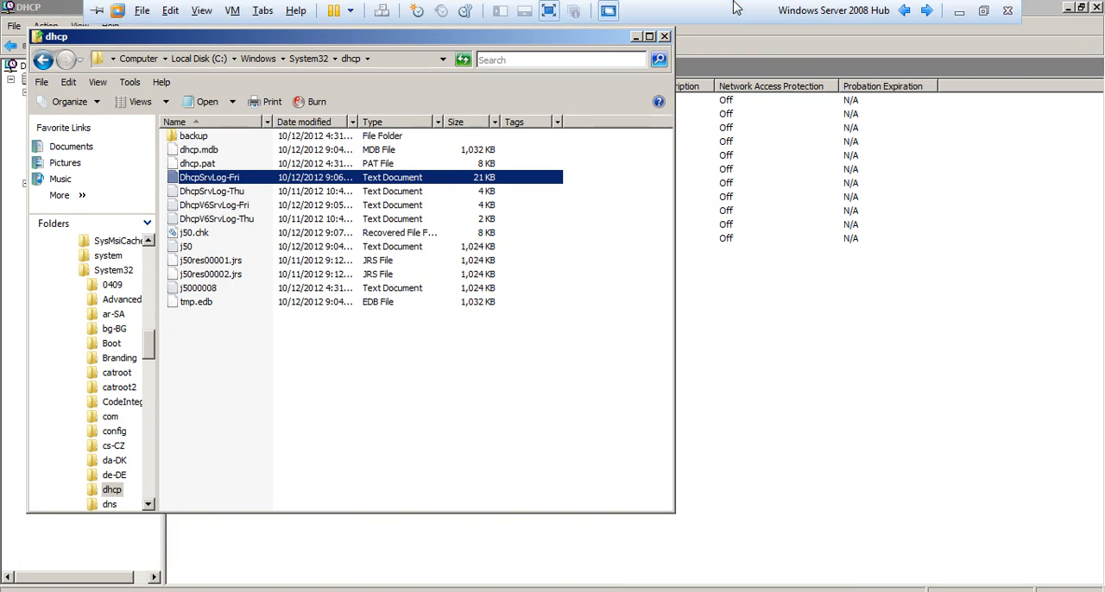
pyautogui.click(927, 12)
pyautogui.click(904, 12)
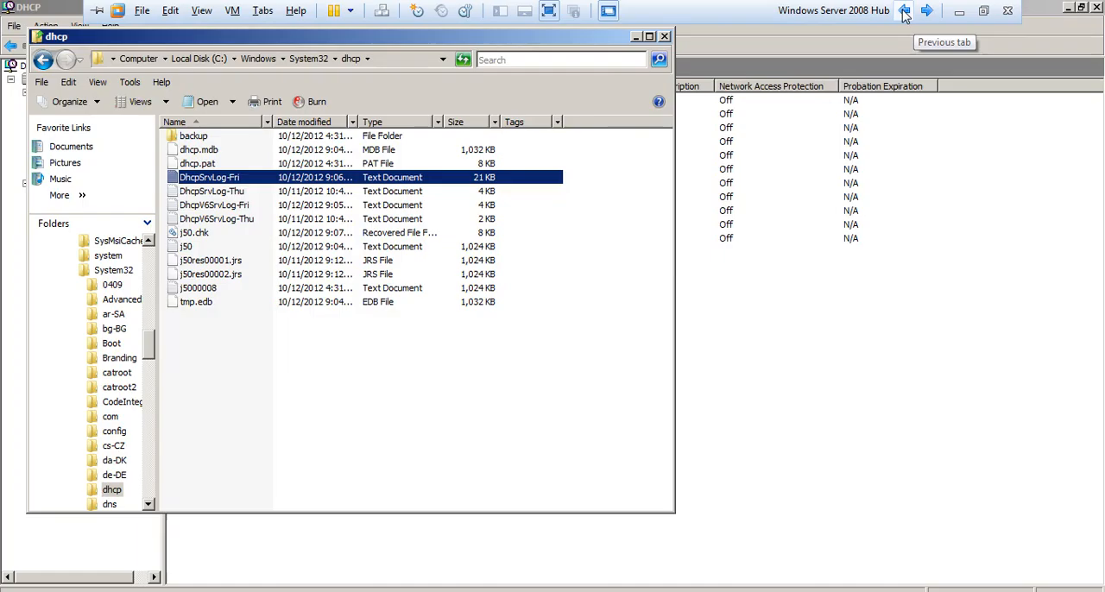
pyautogui.press('Return')
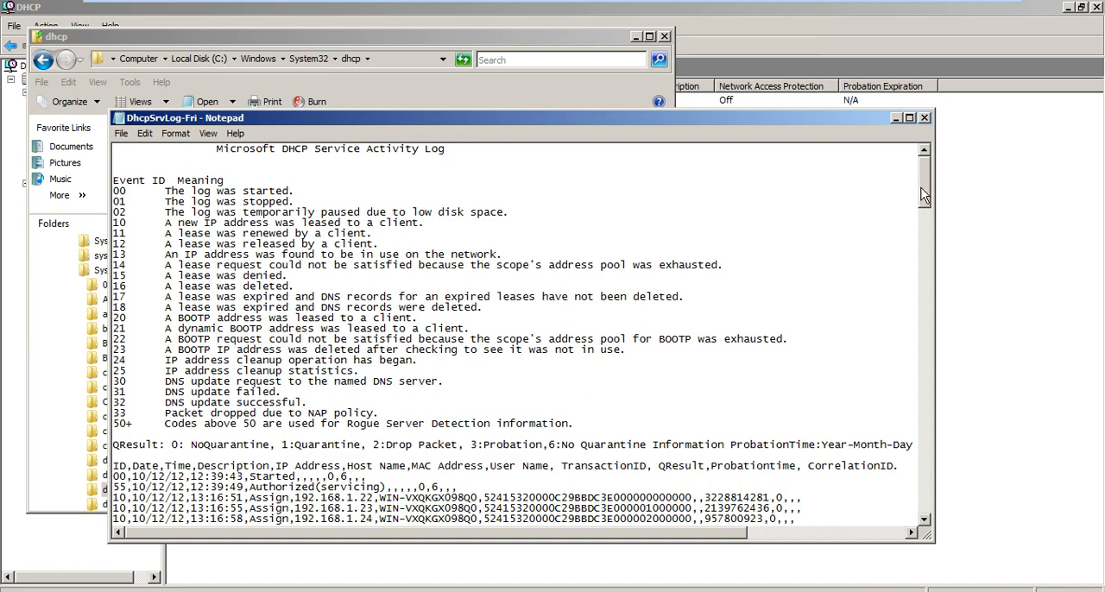
pyautogui.moveTo(924, 194); pyautogui.dragTo(904, 519)
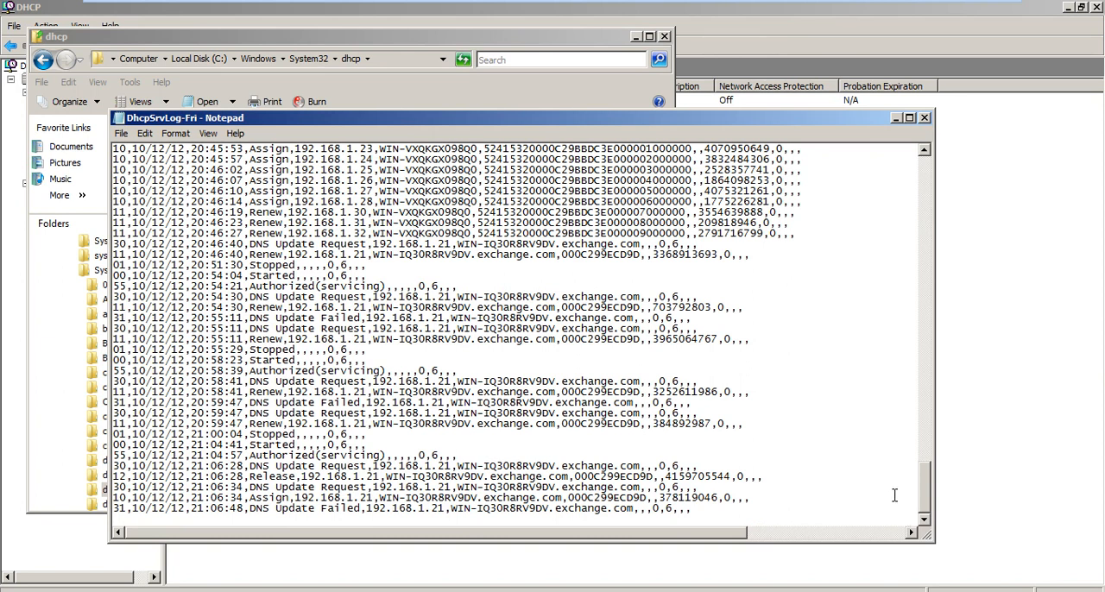
# Power on the Windows 7 virtual machine, and close the DhcpSrvLog-Fri log back on the server machine.
pyautogui.moveTo(856, 5)
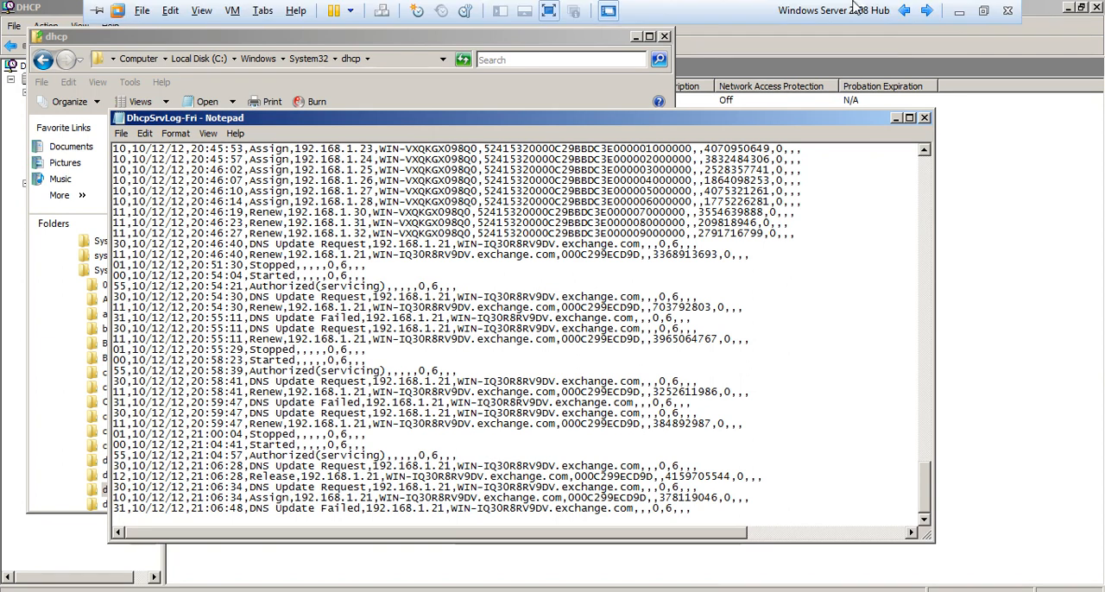
pyautogui.click(927, 14)
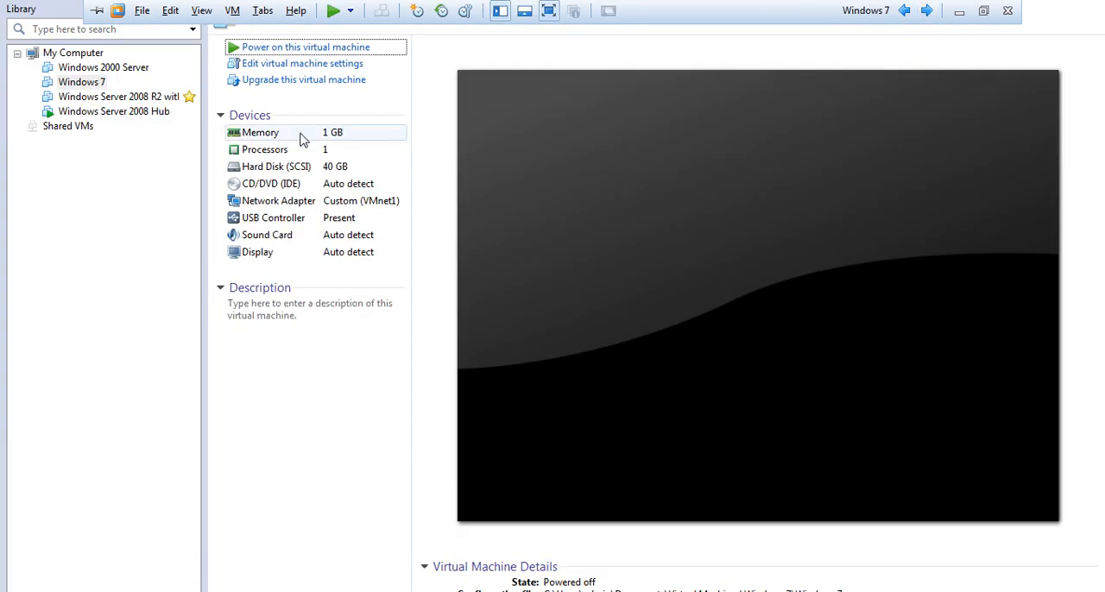
pyautogui.click(292, 53)
pyautogui.moveTo(691, 5)
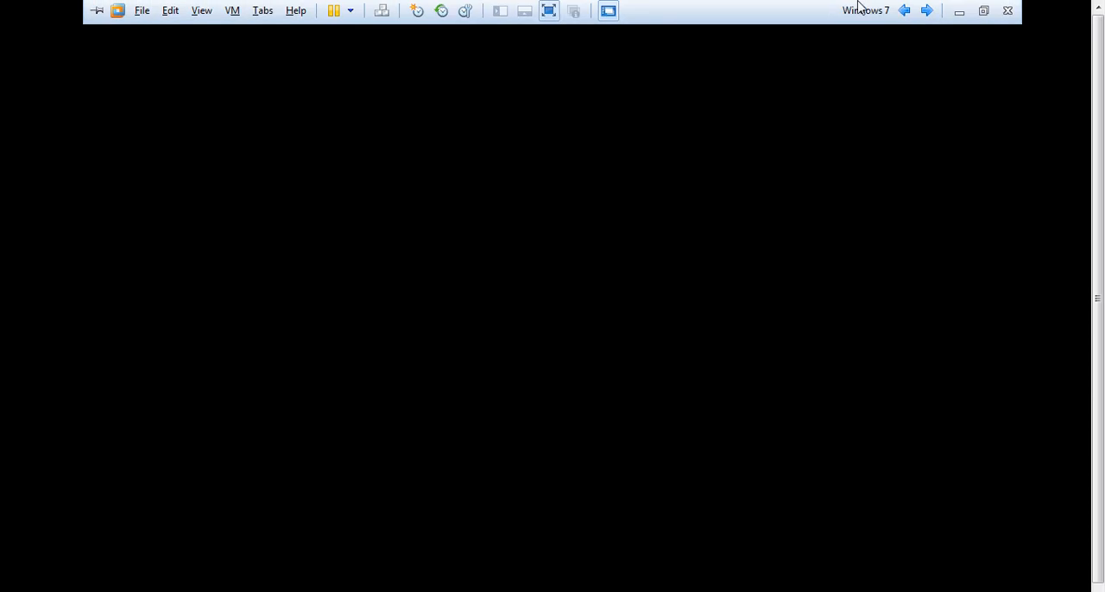
pyautogui.click(903, 10)
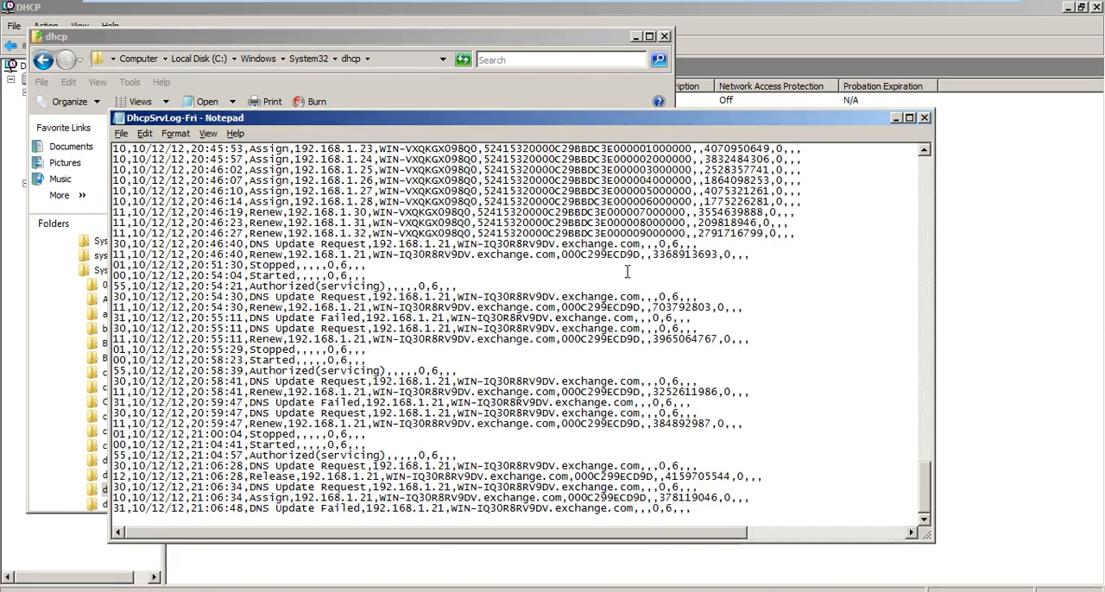
pyautogui.hotkey('alt', 'F4')
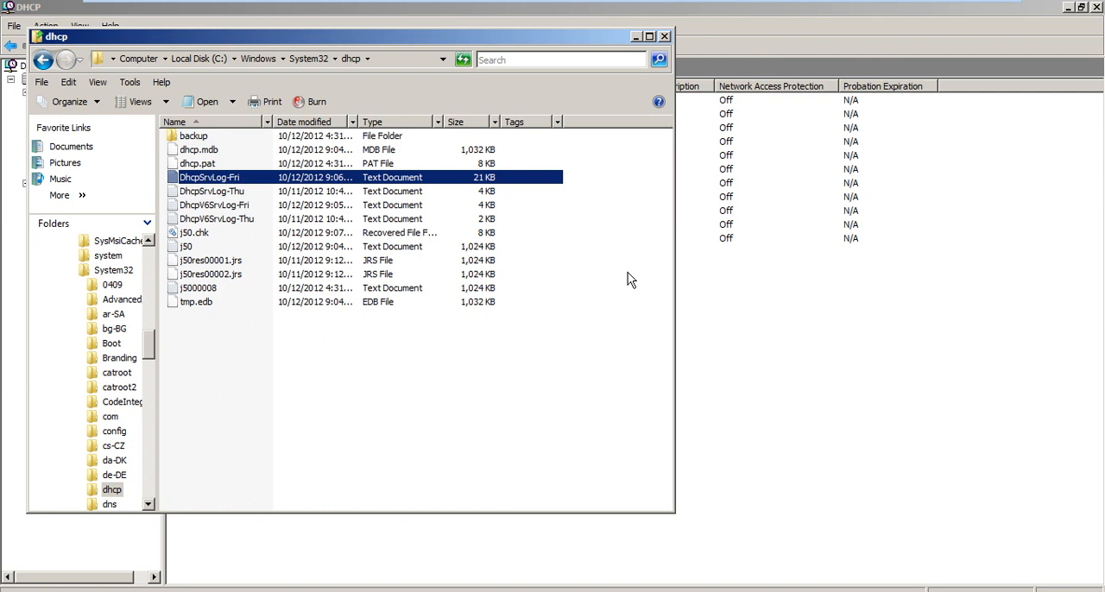
# Reopen the DhcpSrvLog-Fri log, examine its newest entries, and close it to return to the DHCP console.
pyautogui.press('Return')
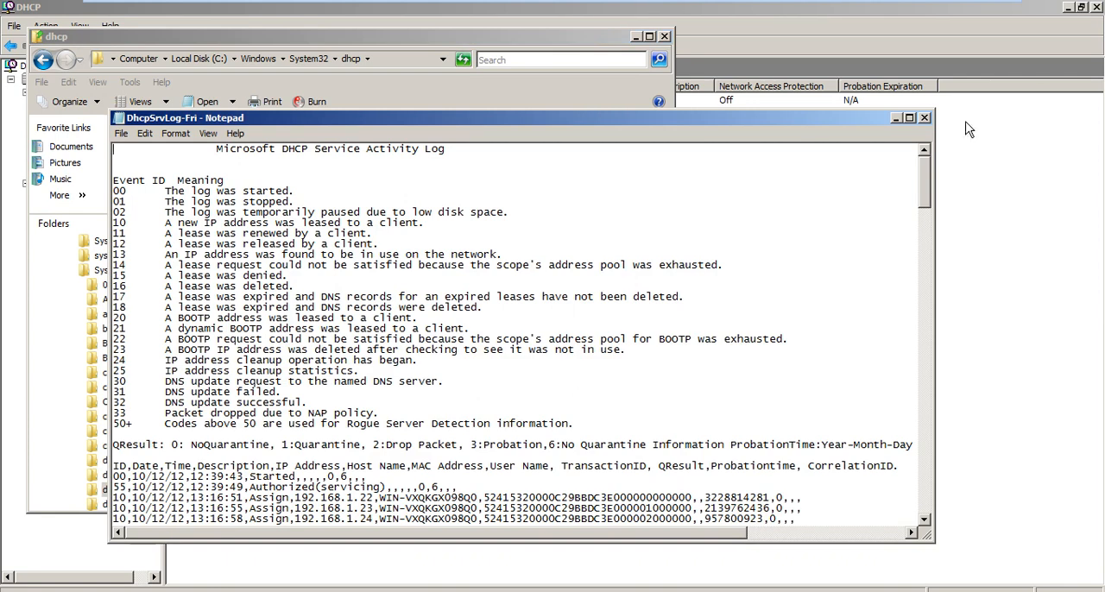
pyautogui.moveTo(924, 191); pyautogui.dragTo(933, 516)
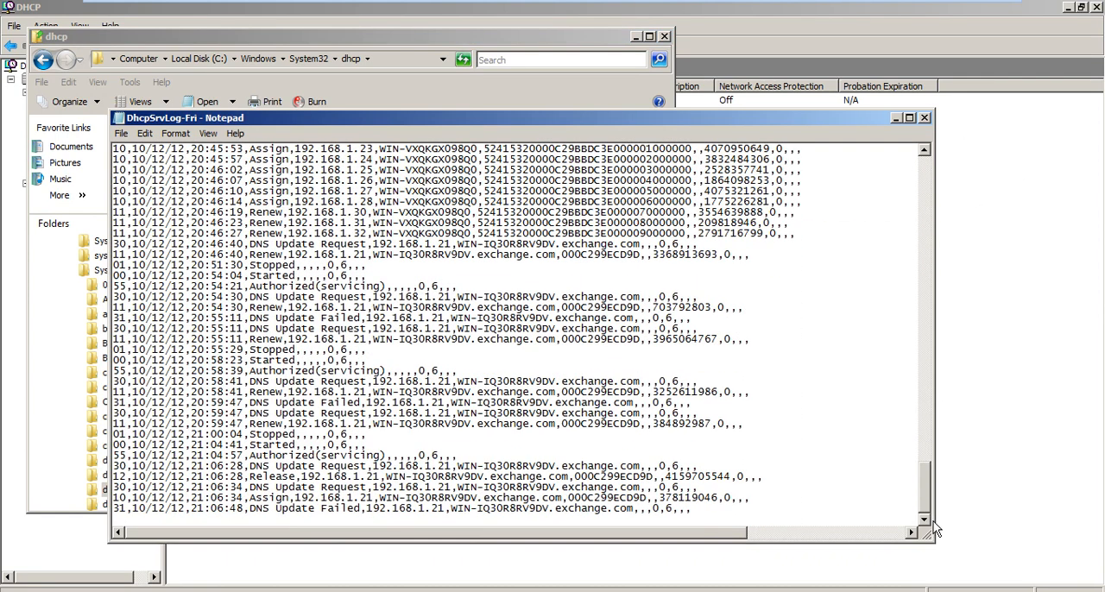
pyautogui.hotkey('alt', 'F4')
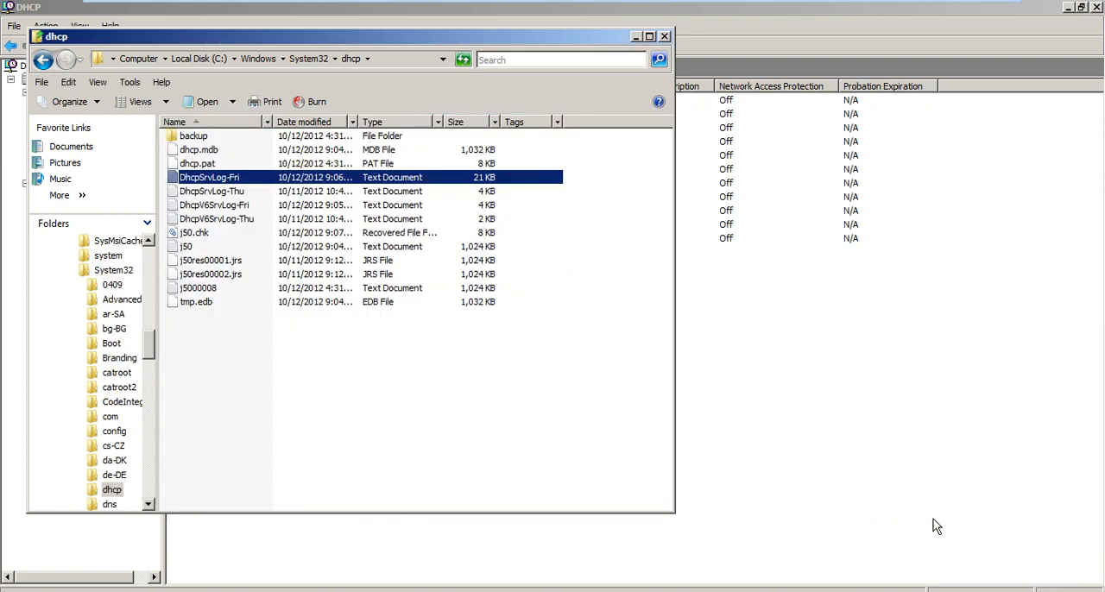
pyautogui.hotkey('alt', 'F4')
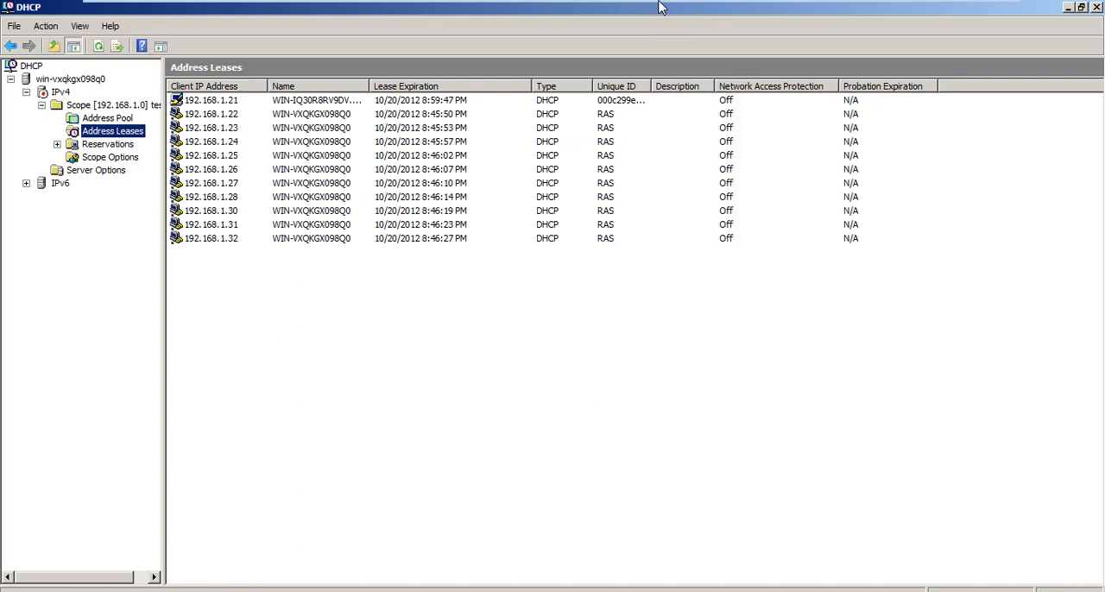
# Switch to the Windows 7 machine and log on as administrator with the account password.
pyautogui.moveTo(774, 7)
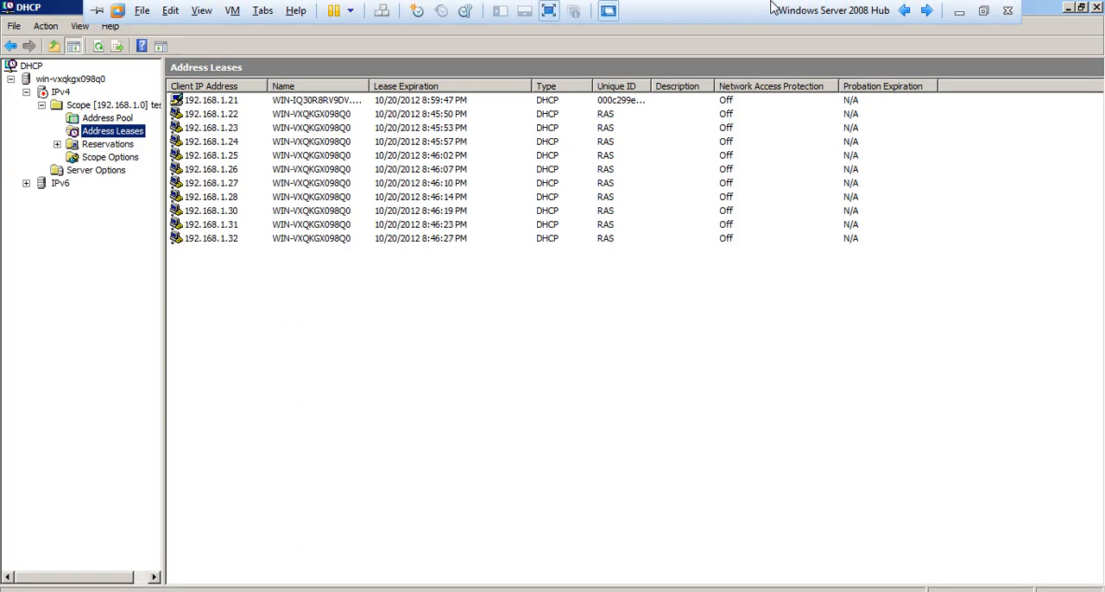
pyautogui.click(926, 11)
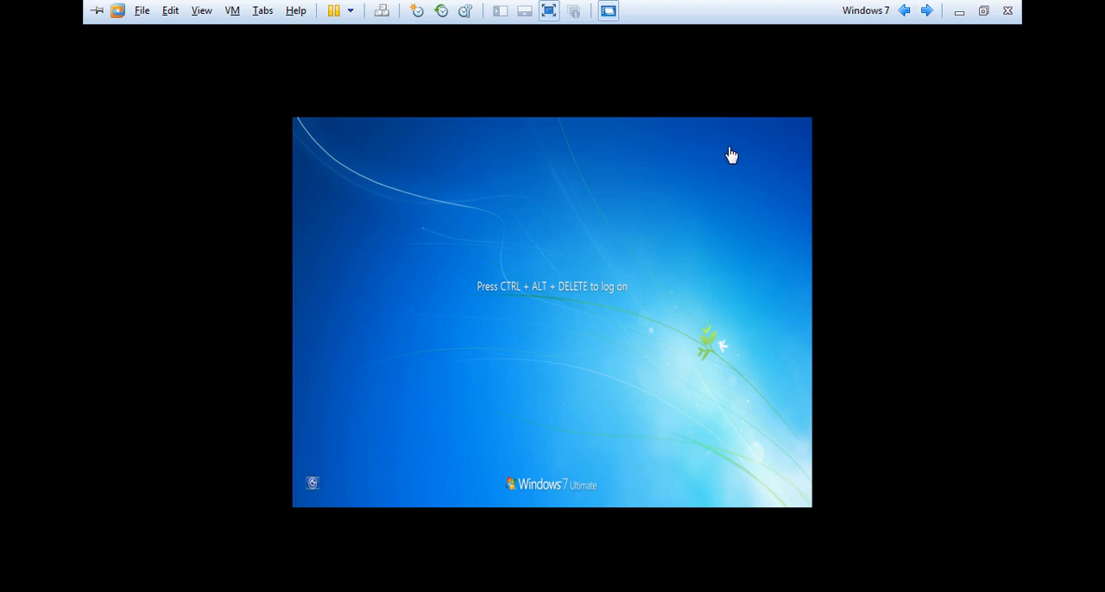
pyautogui.hotkey('ctrl', 'alt', 'Delete')
pyautogui.write('•••••')
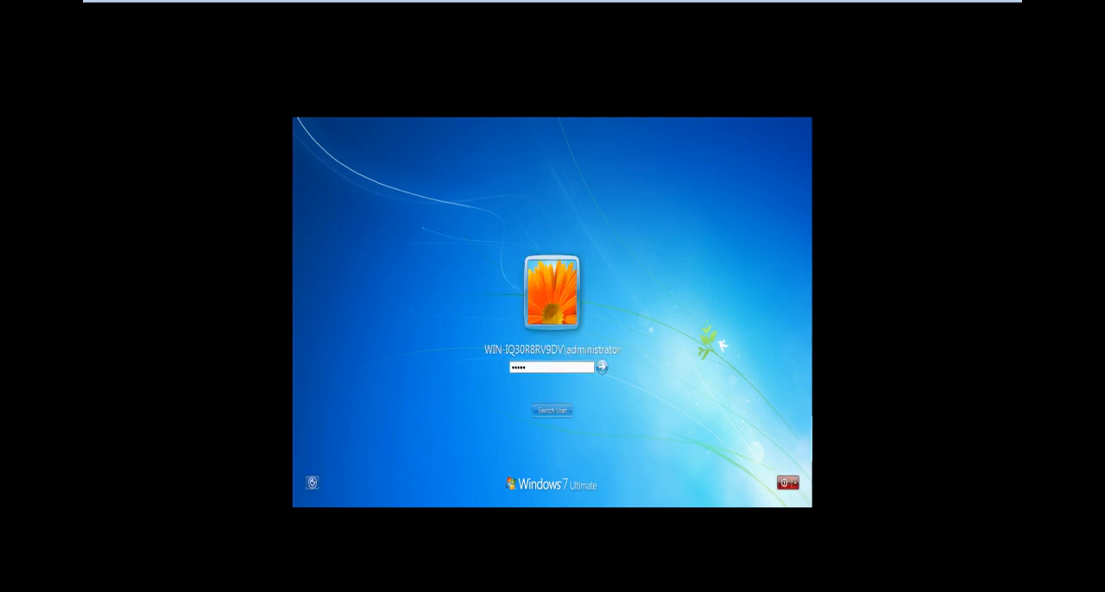
pyautogui.write('••')
pyautogui.press('Return')
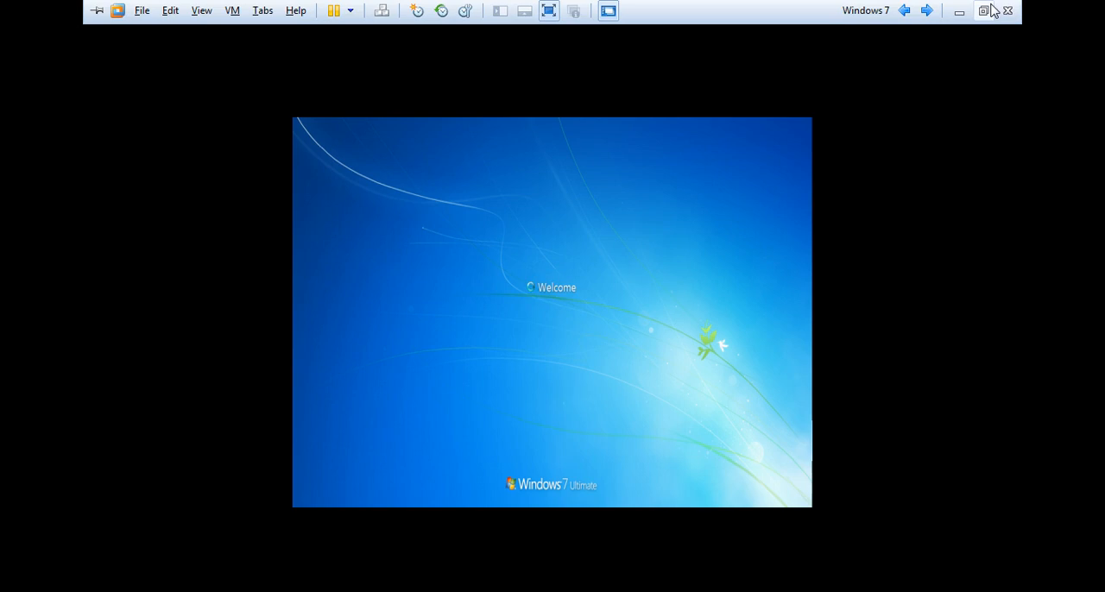
# Take the Windows 7 machine out of full screen and back in, and return to the Windows Server 2008 Hub machine.
pyautogui.click(984, 10)
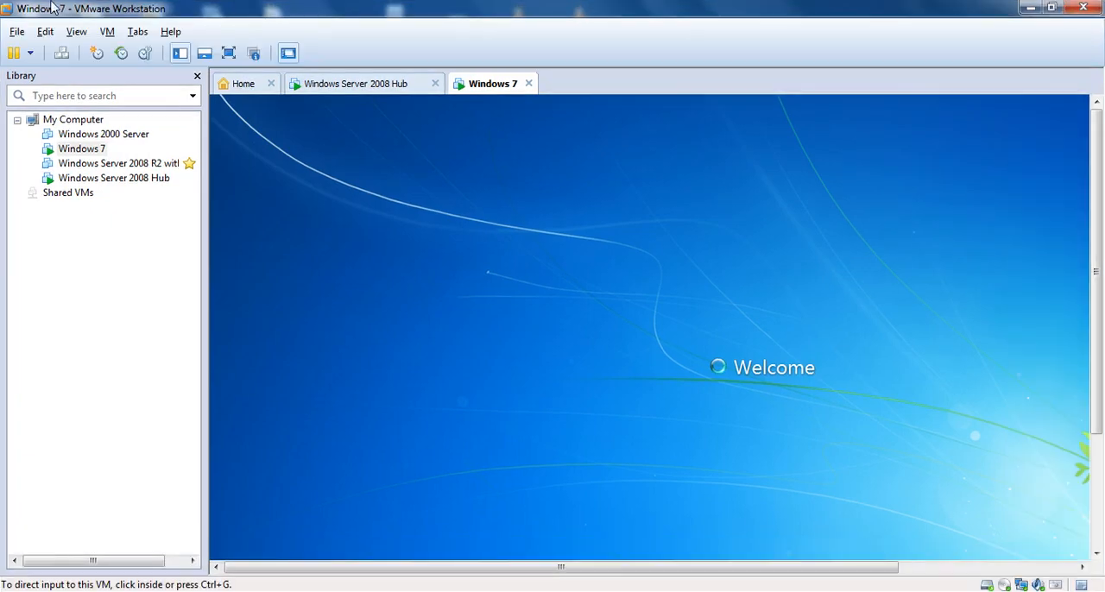
pyautogui.click(77, 32)
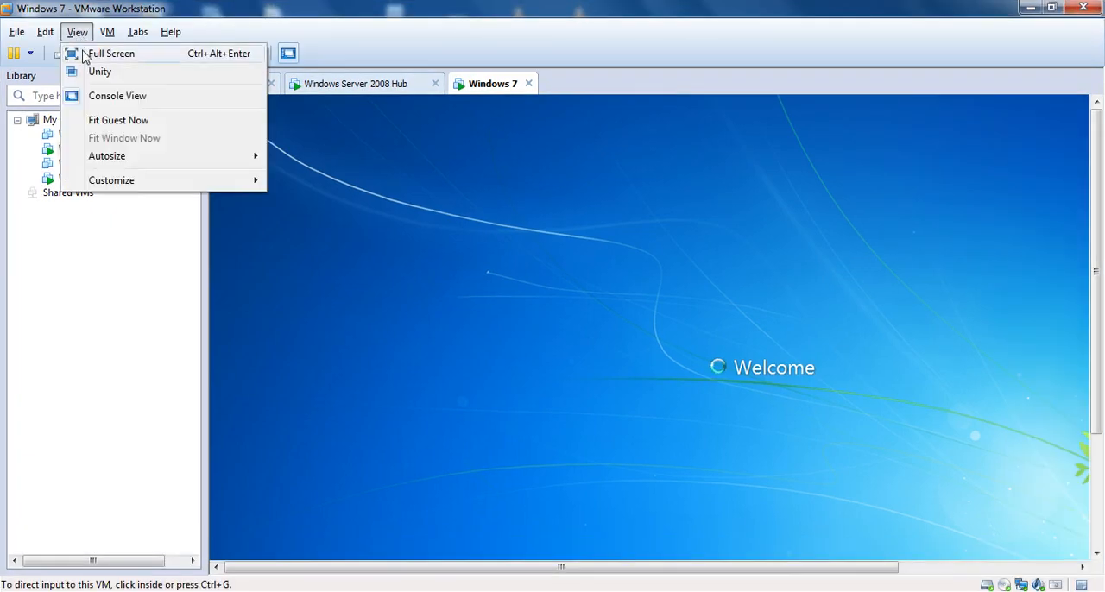
pyautogui.click(103, 53)
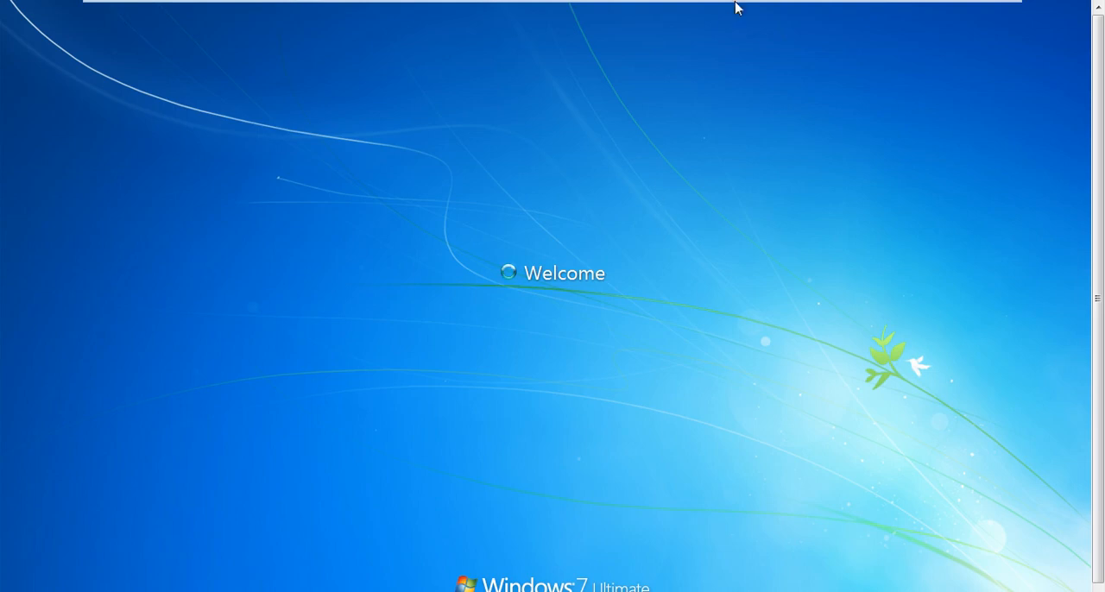
pyautogui.moveTo(845, 7)
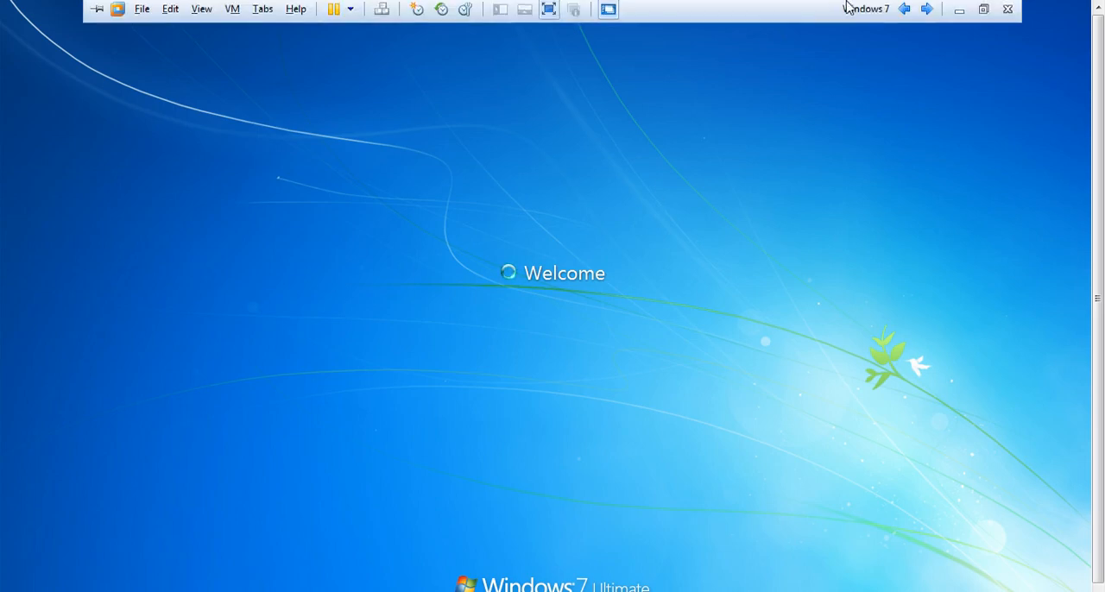
pyautogui.click(904, 11)
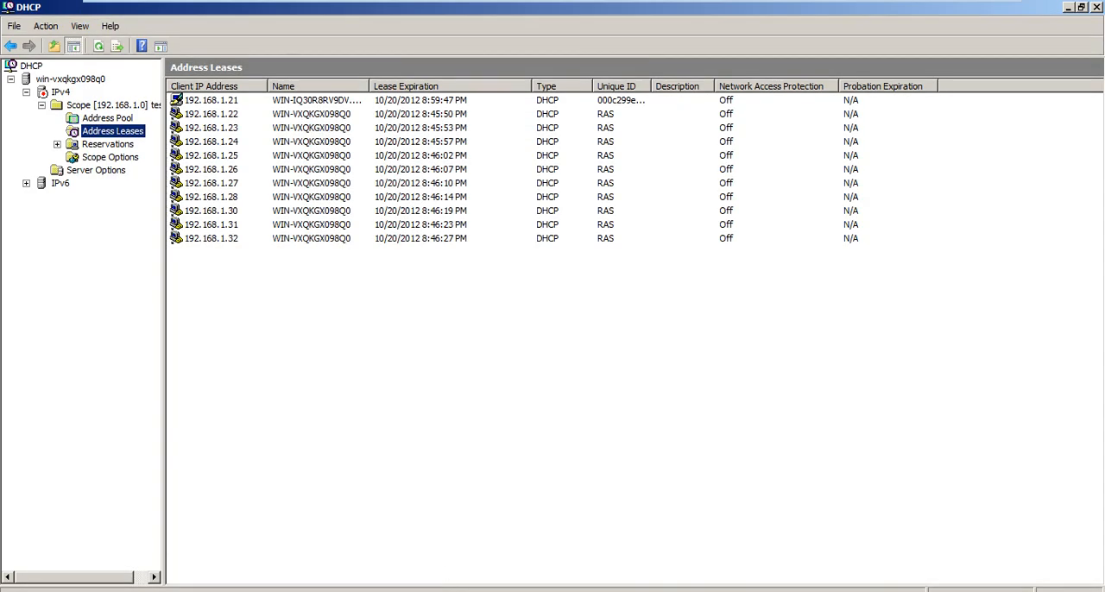
# Reopen the DhcpSrvLog-Fri log from the dhcp folder and highlight the event ID of its last Renew entry.
pyautogui.hotkey('alt', 'Tab')
pyautogui.press('Return')
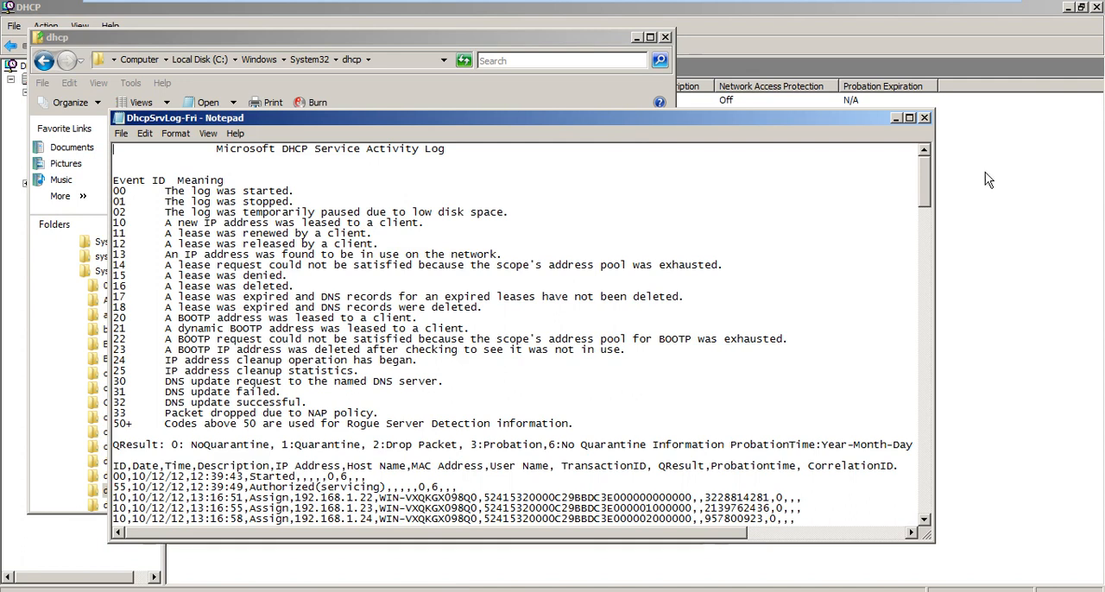
pyautogui.scroll(-20, 924, 319)
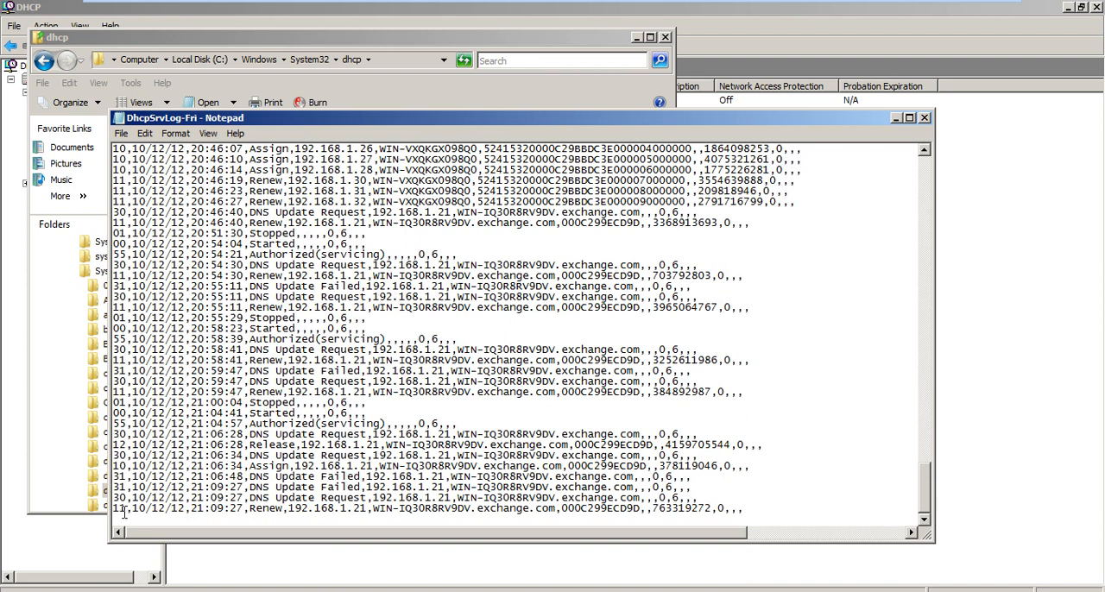
pyautogui.moveTo(127, 509); pyautogui.dragTo(86, 505)
# Highlight the meaning of event ID 12 in the log's event list, and close the log and the dhcp folder.
pyautogui.moveTo(920, 500); pyautogui.dragTo(927, 164)
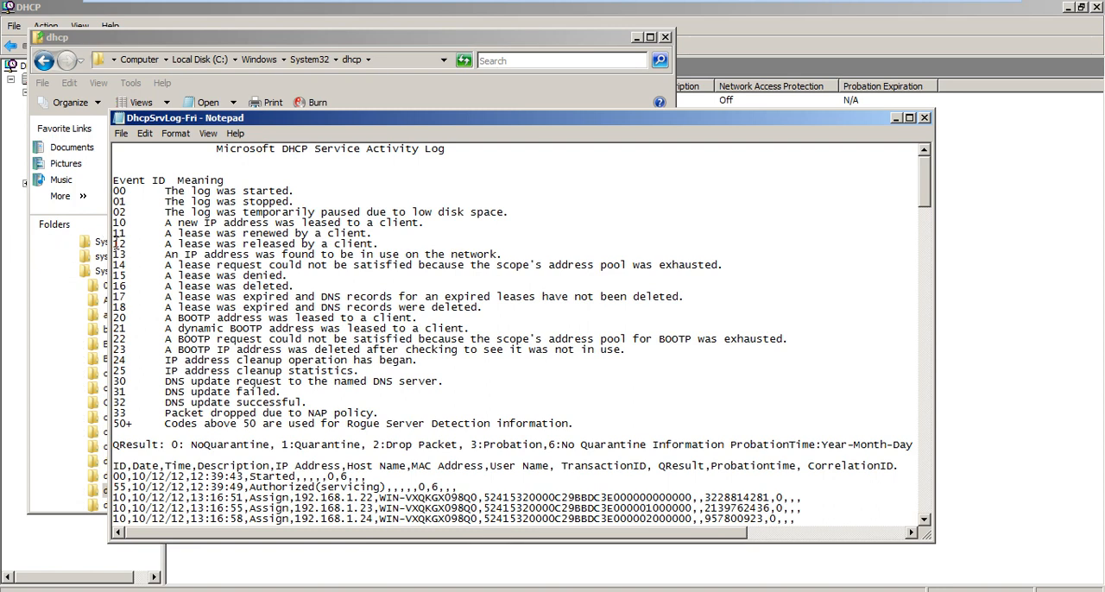
pyautogui.moveTo(113, 243); pyautogui.dragTo(394, 240)
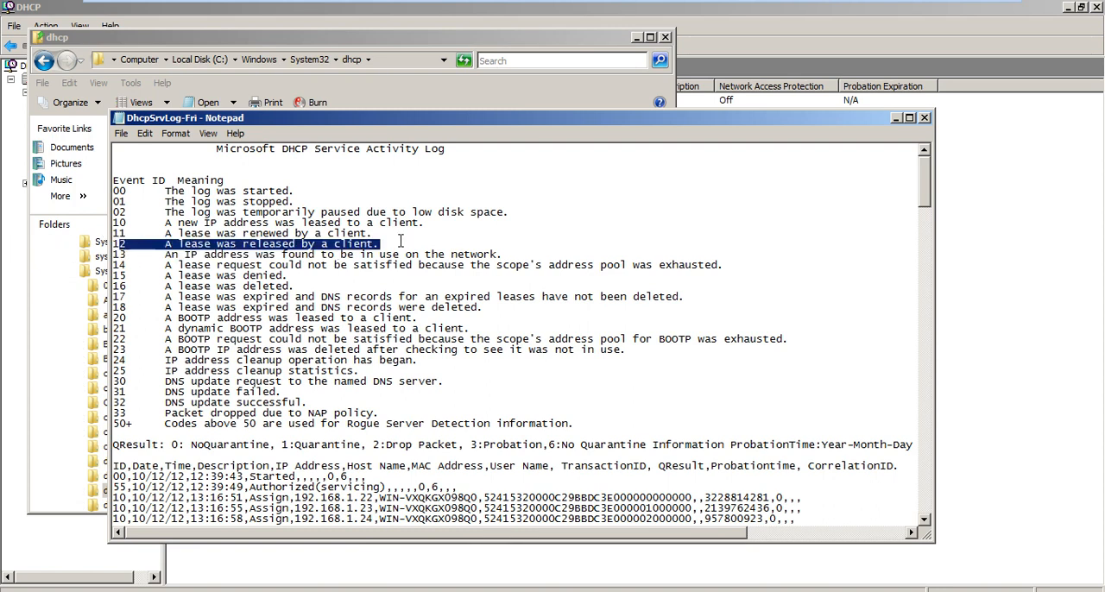
pyautogui.hotkey('alt', 'F4')
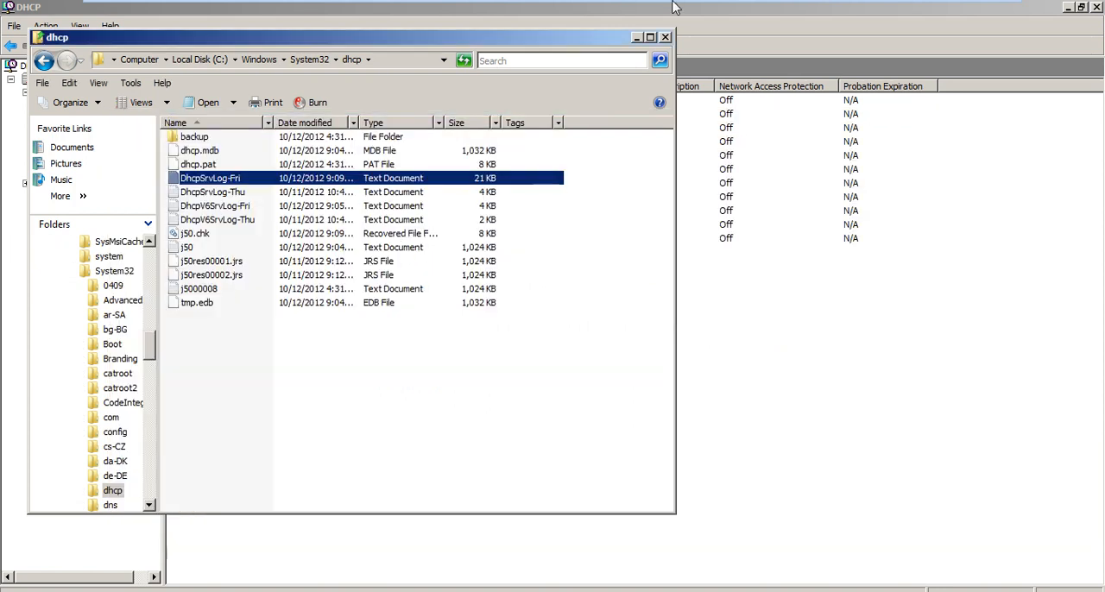
pyautogui.click(666, 37)
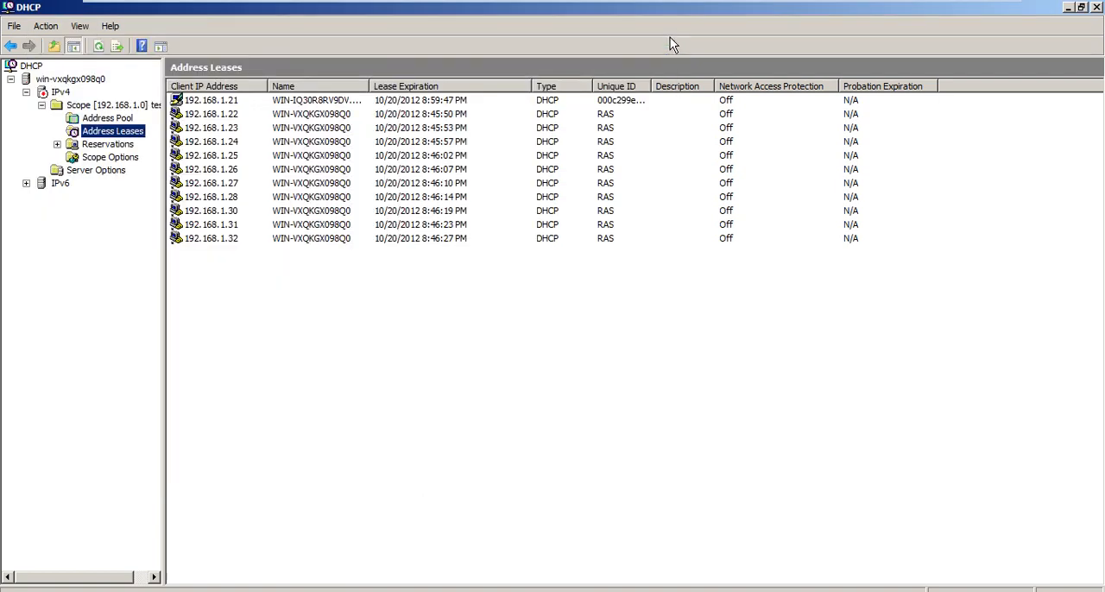
# Select the IPv4 node in the DHCP console tree and refresh it.
pyautogui.press('Up')
pyautogui.press('Up')
pyautogui.press('Up')
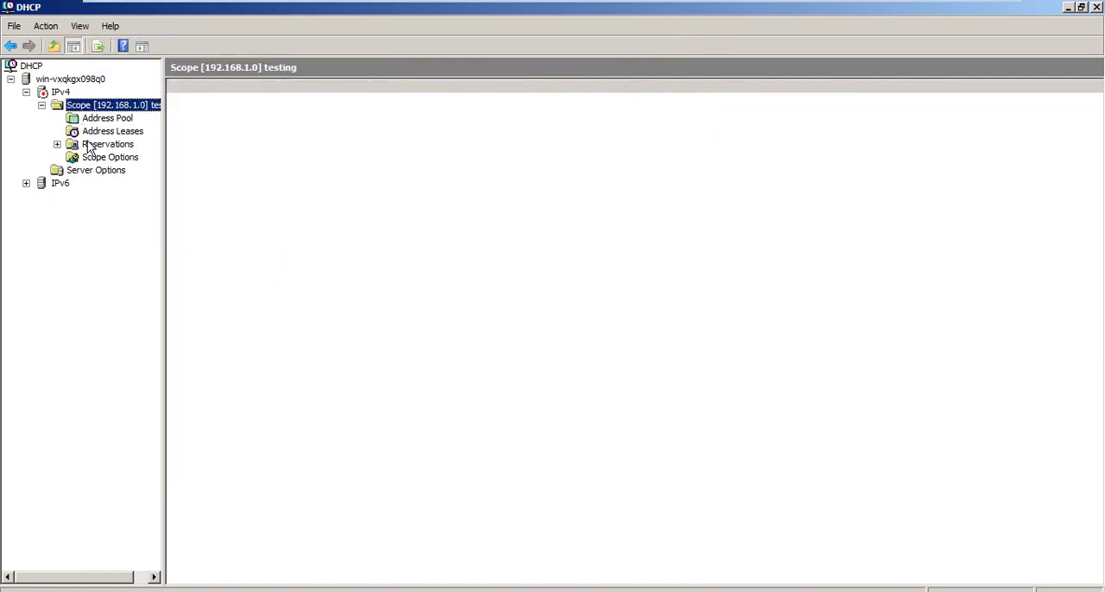
pyautogui.press('F5')
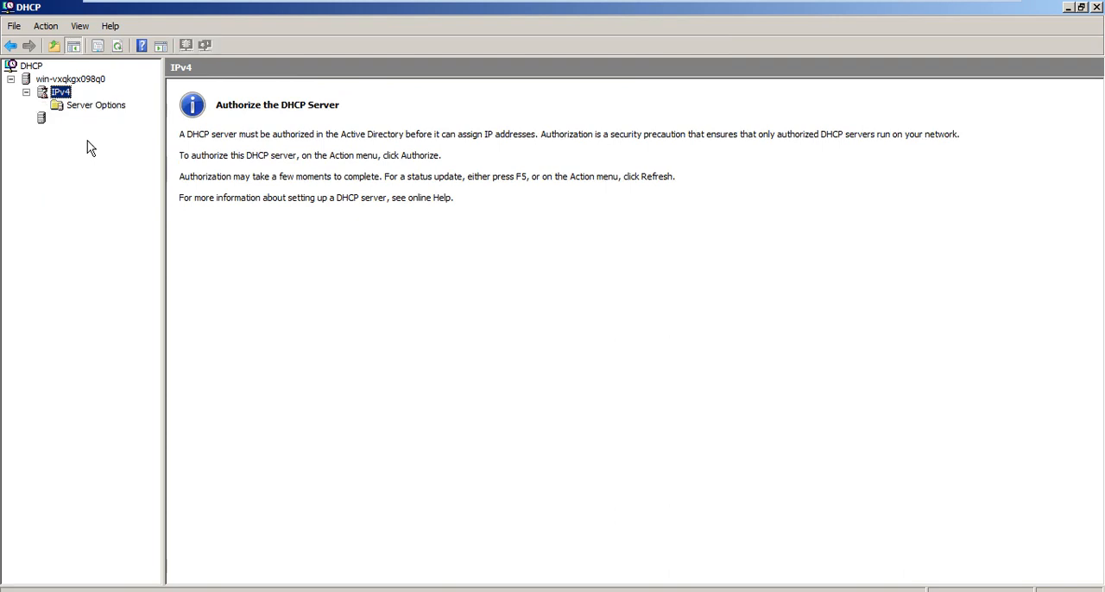
# Expand the IPv6 node in the console tree and leave it selected.
pyautogui.press('Down')
pyautogui.press('Down')
pyautogui.press('Down')
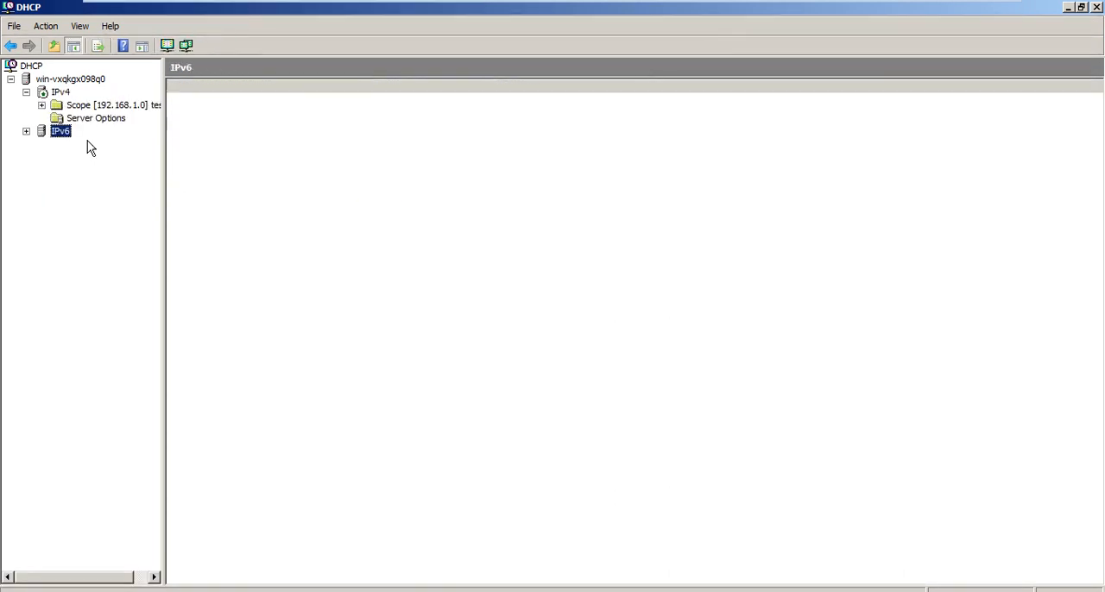
pyautogui.press('Right')
pyautogui.press('Down')
pyautogui.press('Up')
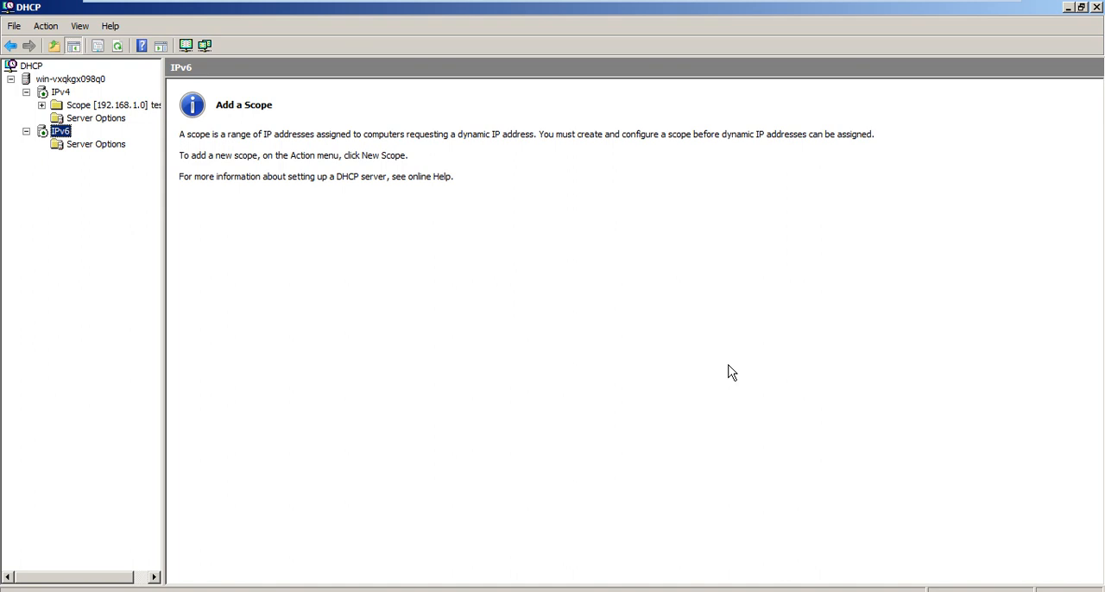
# Start a new IPv6 scope named ipc6_scope and continue to its prefix settings.
pyautogui.rightClick(71, 138)
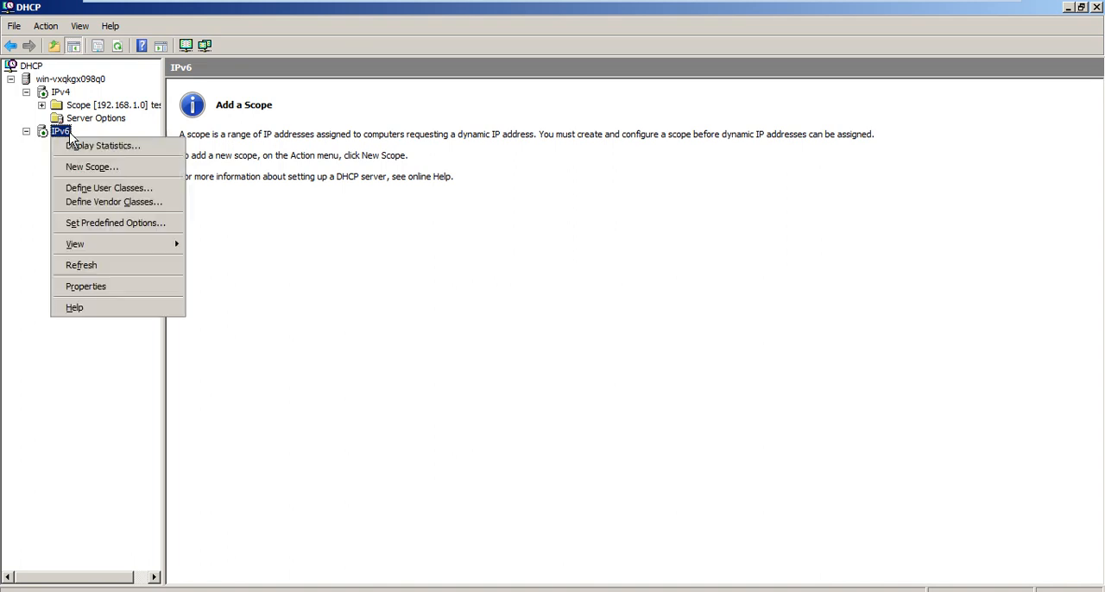
pyautogui.click(101, 165)
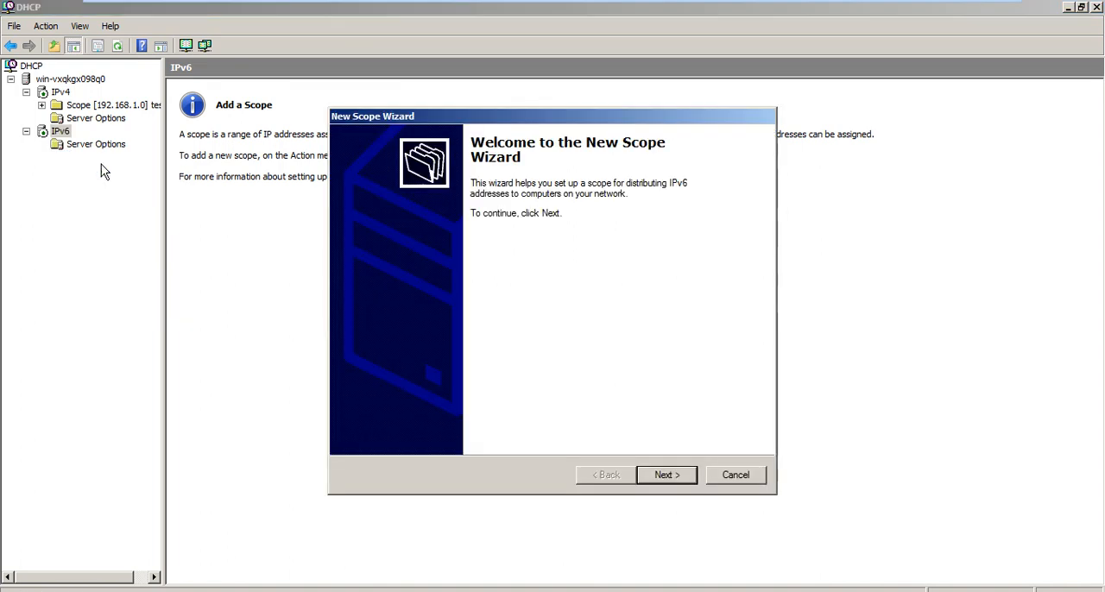
pyautogui.click(665, 475)
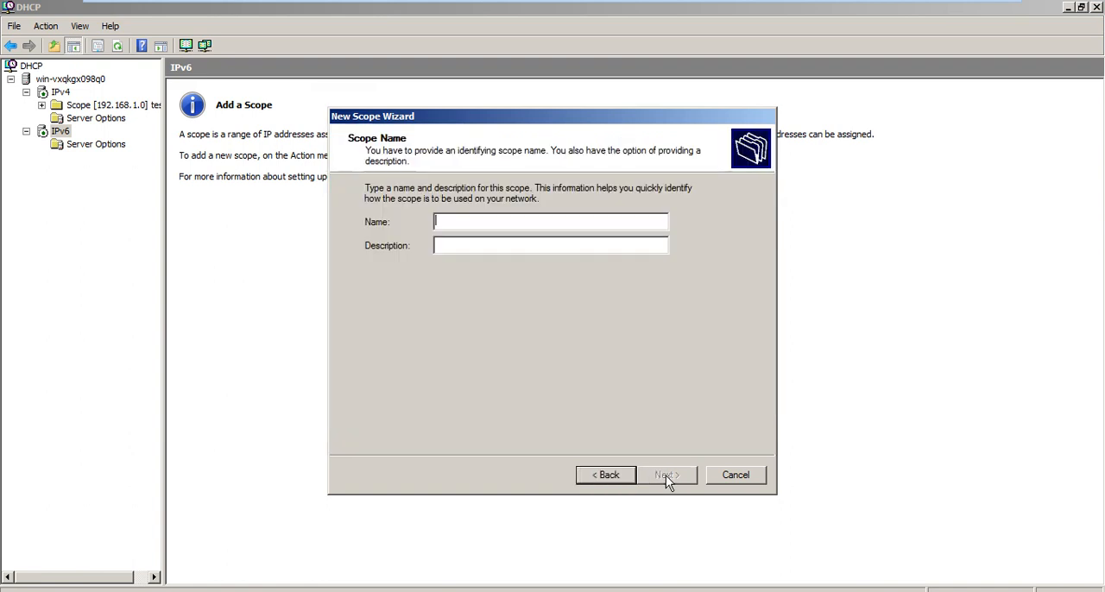
pyautogui.write('ipc6_scope')
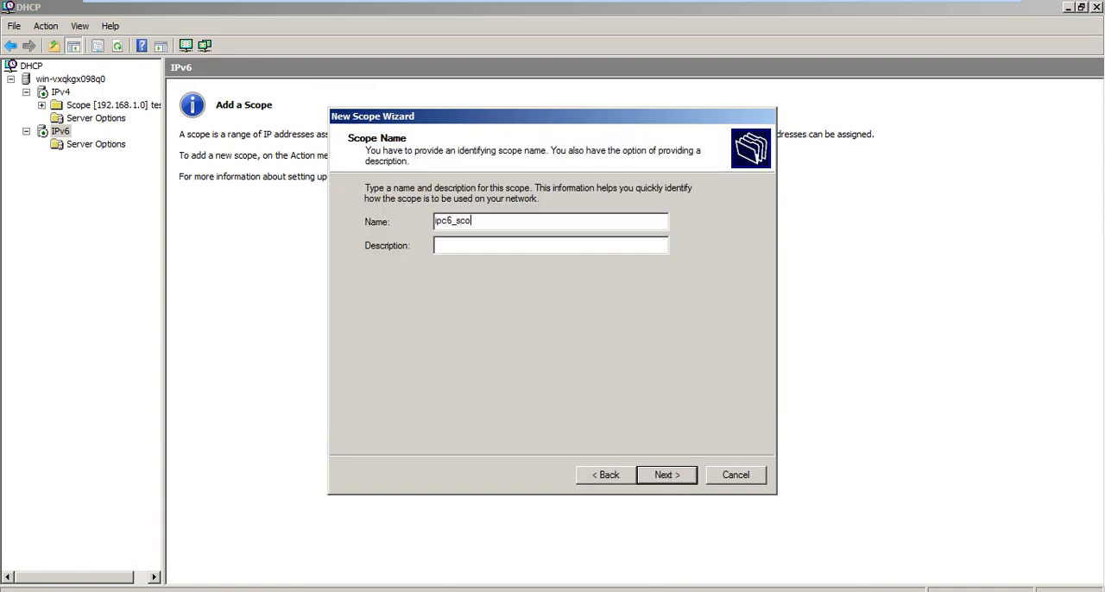
pyautogui.click(665, 476)
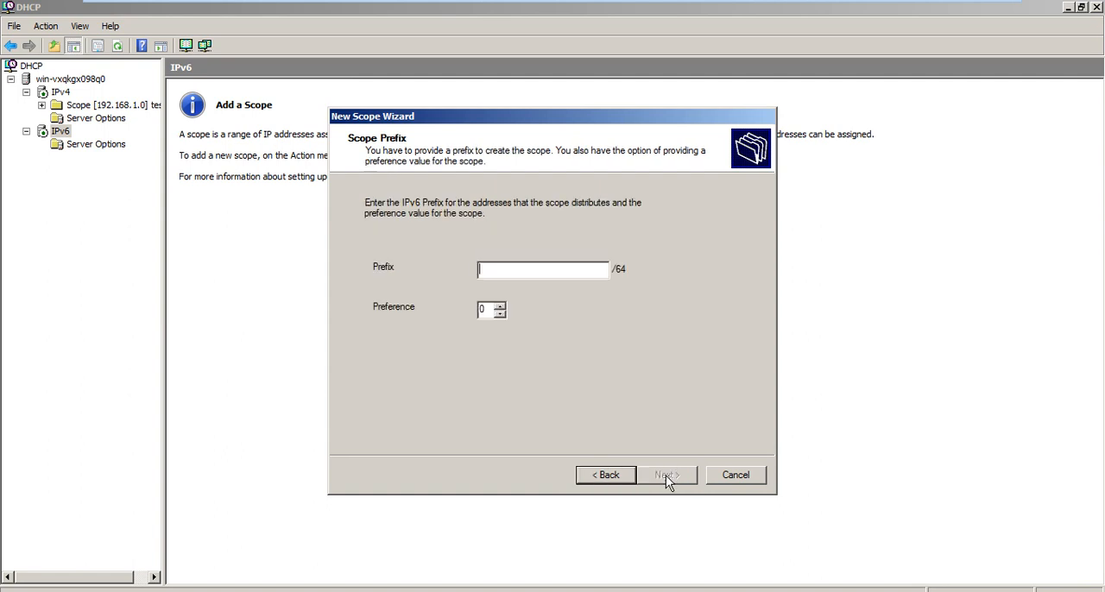
# Enter 1:200 as the new scope's IPv6 prefix.
pyautogui.write('1')
pyautogui.press('BackSpace')
pyautogui.write('1:200')
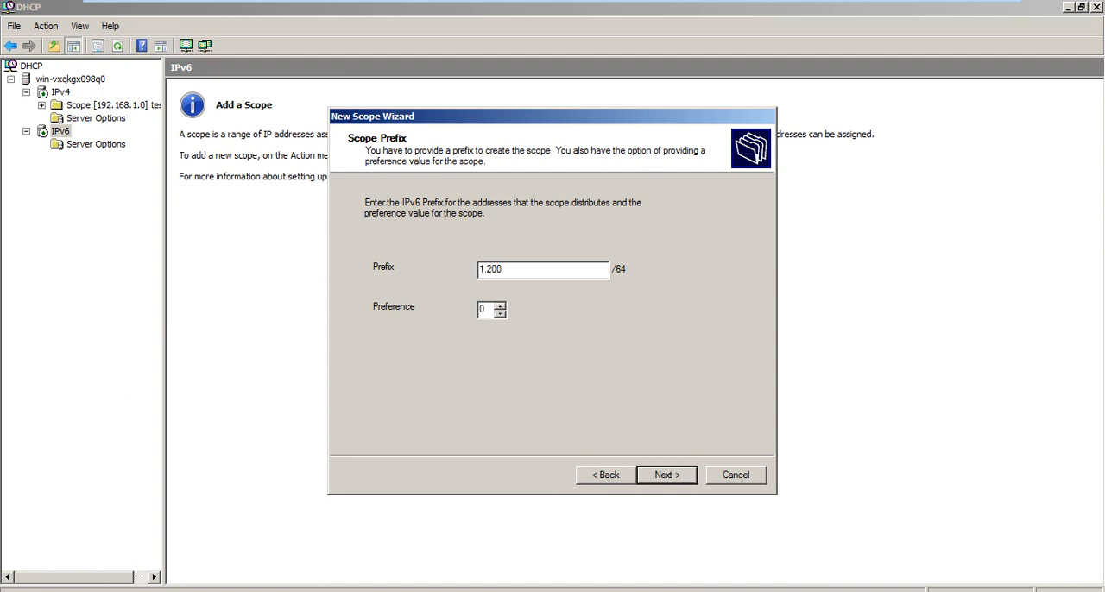
# Run ipconfig in a Command Prompt to check the server's IPv6 address, and return to the New Scope Wizard.
pyautogui.press('super')
pyautogui.write('cmd')
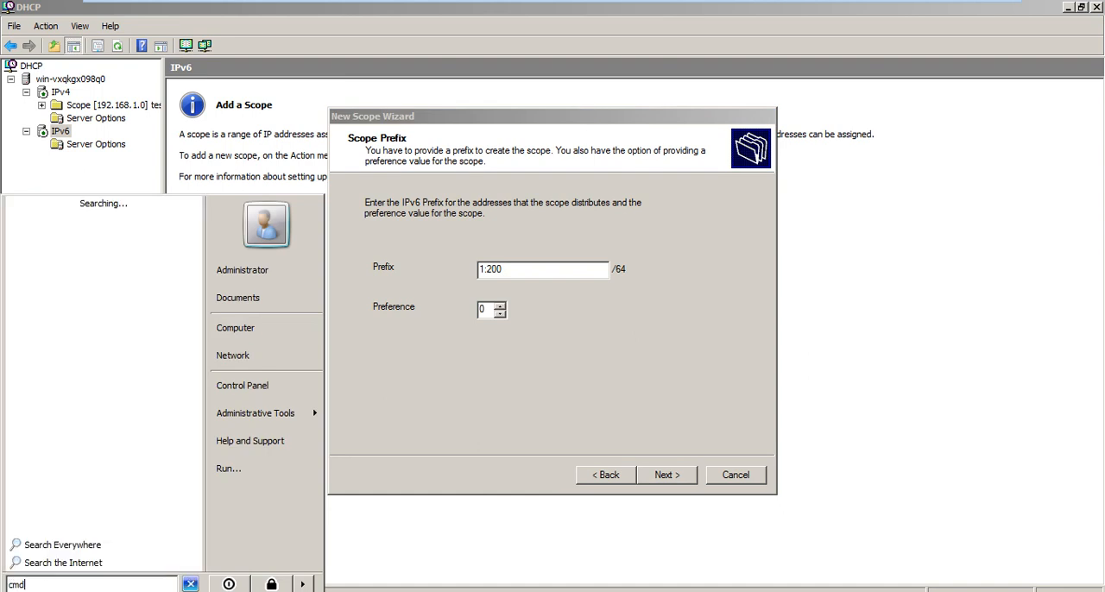
pyautogui.press('Return')
pyautogui.write('ipconfig')
pyautogui.press('Return')
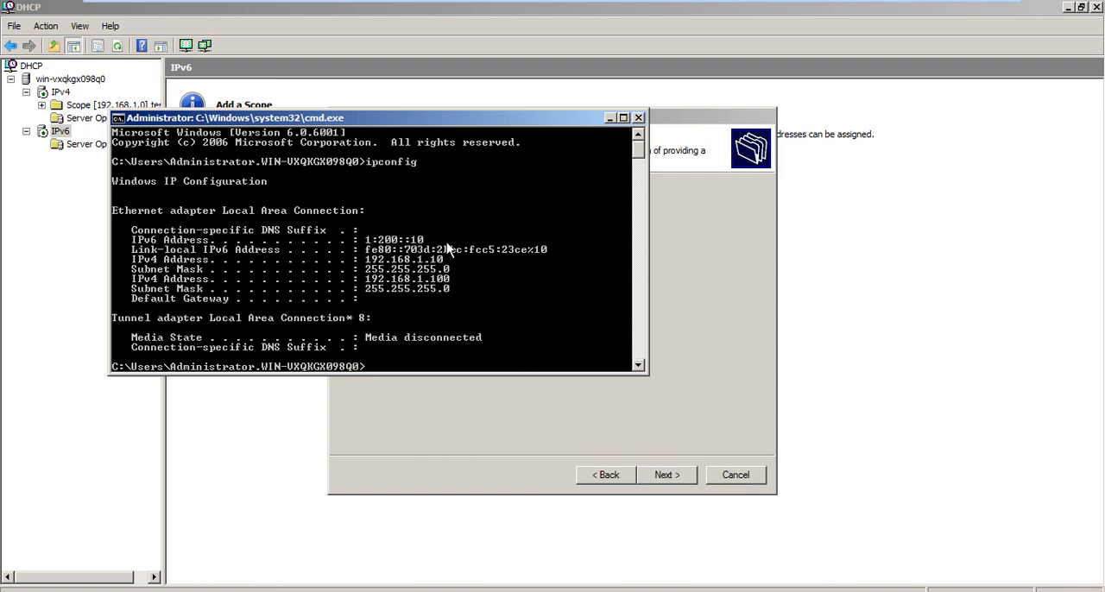
pyautogui.click(792, 350)
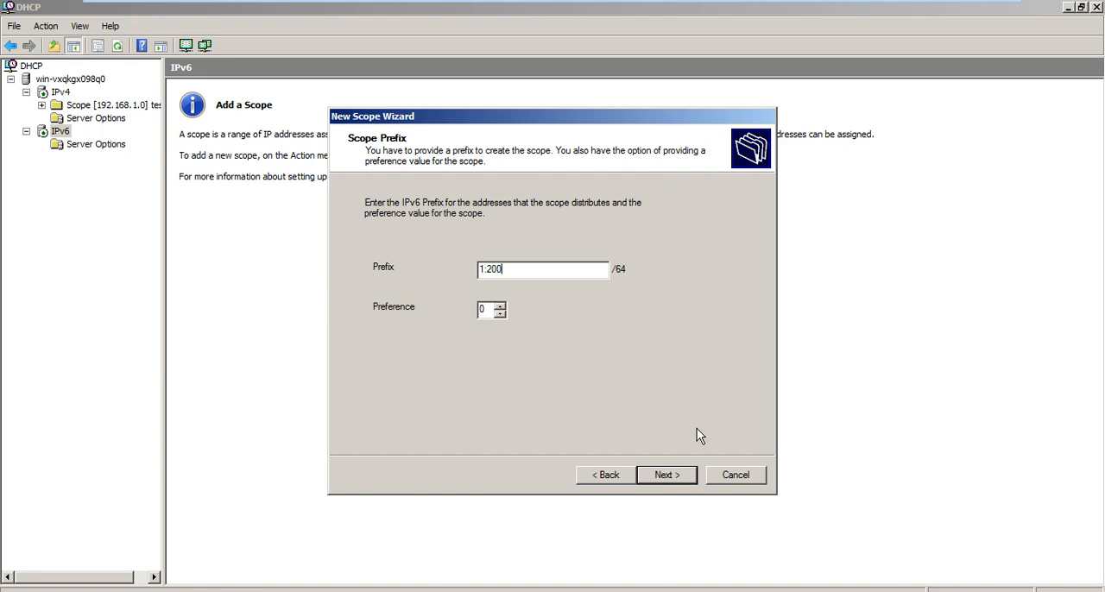
# Try to continue with the entered prefix, then complete it as 1:200:: and proceed to the scope's address exclusions.
pyautogui.click(661, 478)
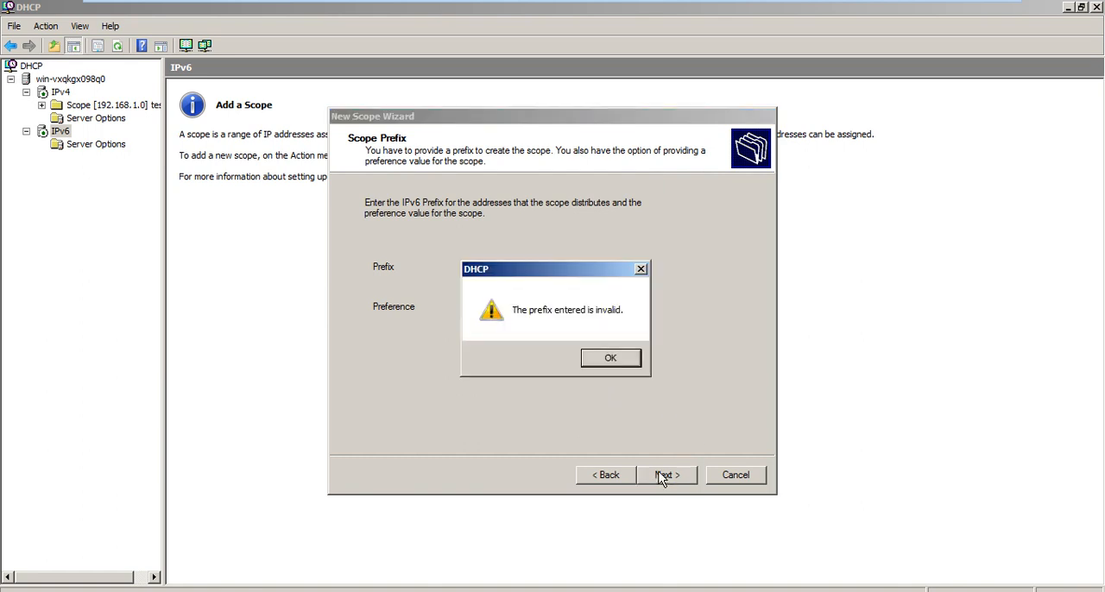
pyautogui.click(609, 359)
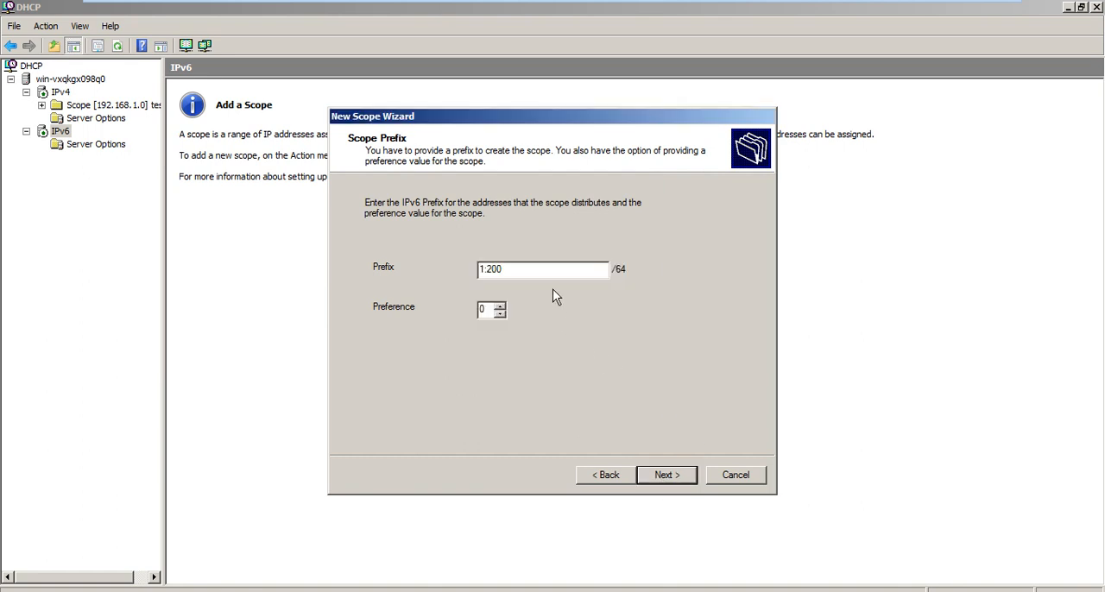
pyautogui.write('::')
pyautogui.click(661, 481)
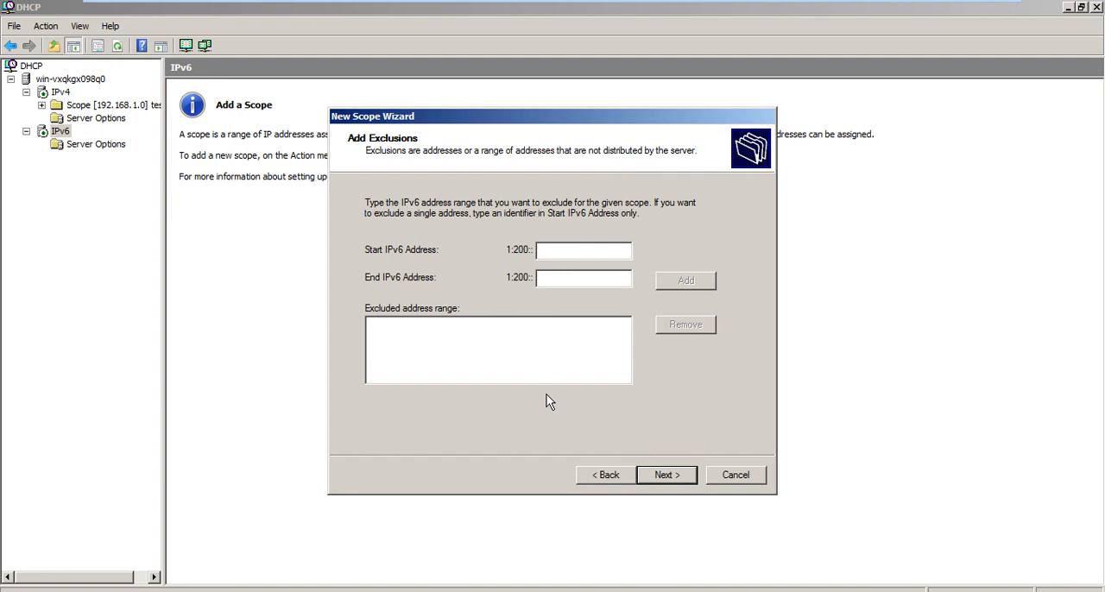
# Exclude the IPv6 address range from 0:0:0:1 to 0:0:0:10 from the 1:200:: scope.
pyautogui.write('0:0:0:1')
pyautogui.click(606, 278)
pyautogui.write('0:0:00')
pyautogui.press('BackSpace')
pyautogui.write(':10')
pyautogui.click(715, 281)
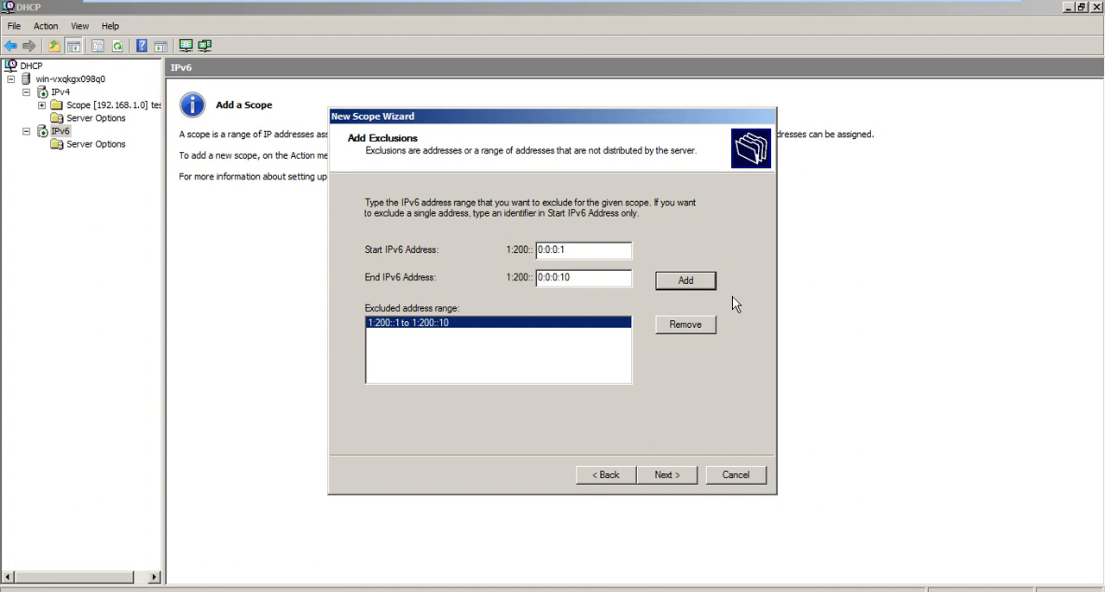
# Finish the new scope with the default lease durations and immediate activation, and open its address leases.
pyautogui.click(693, 475)
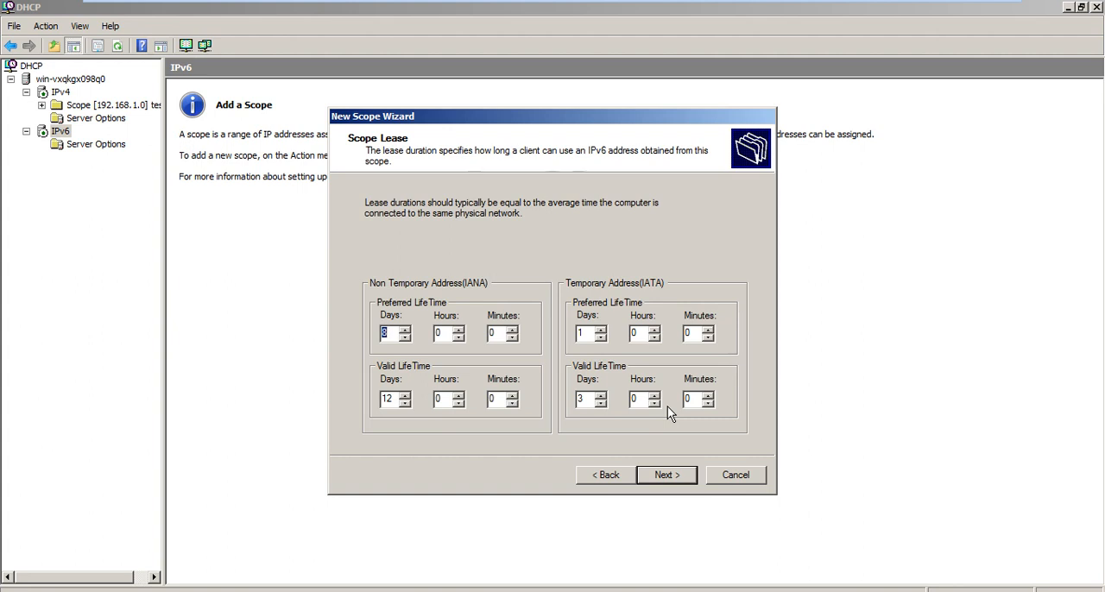
pyautogui.click(688, 483)
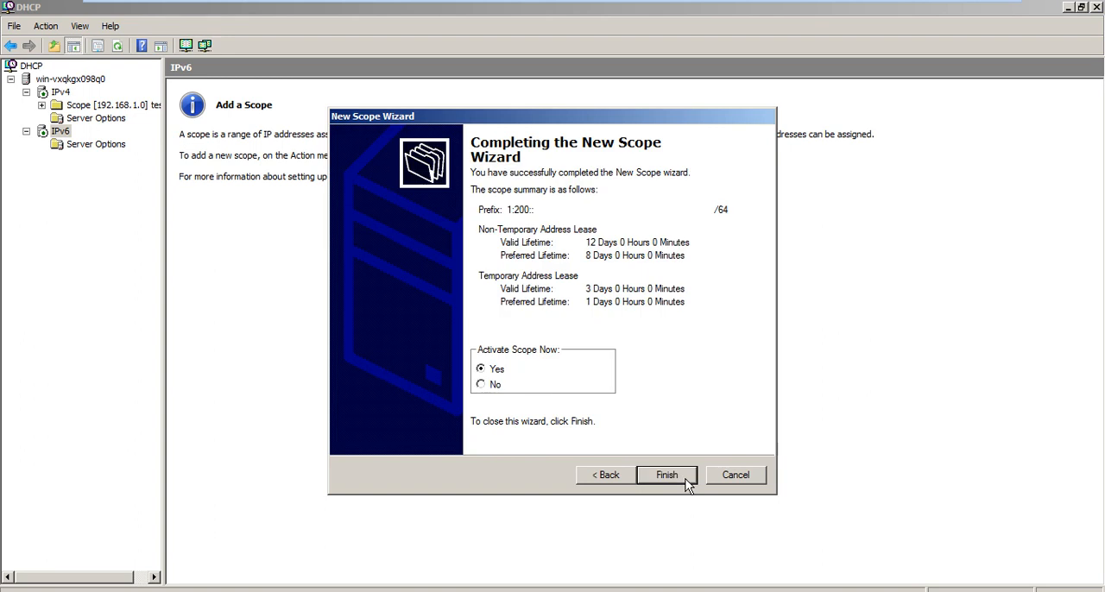
pyautogui.click(688, 483)
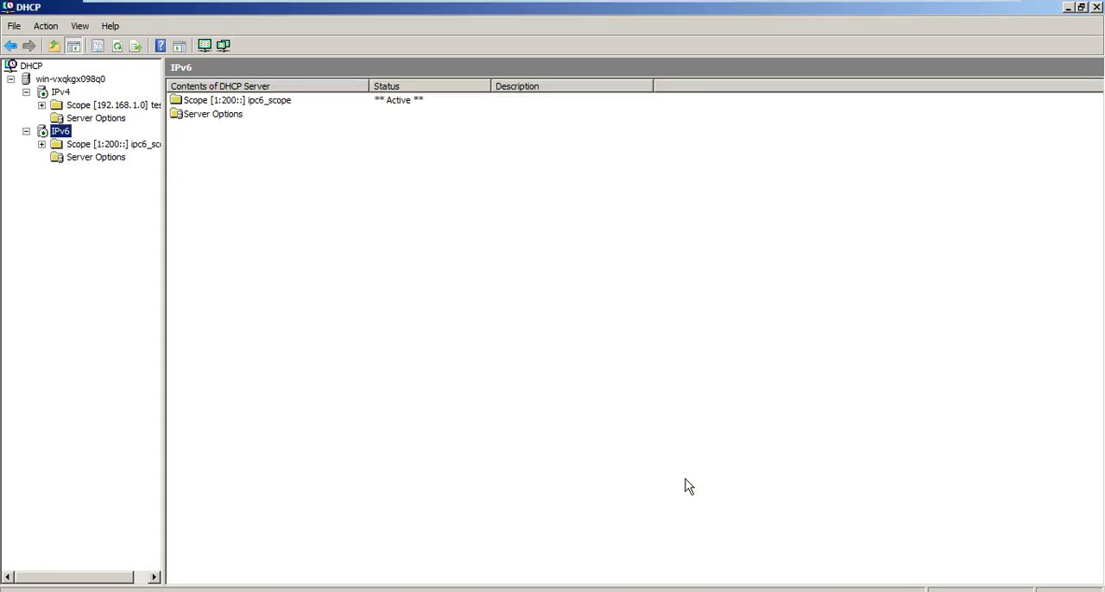
pyautogui.click(42, 145)
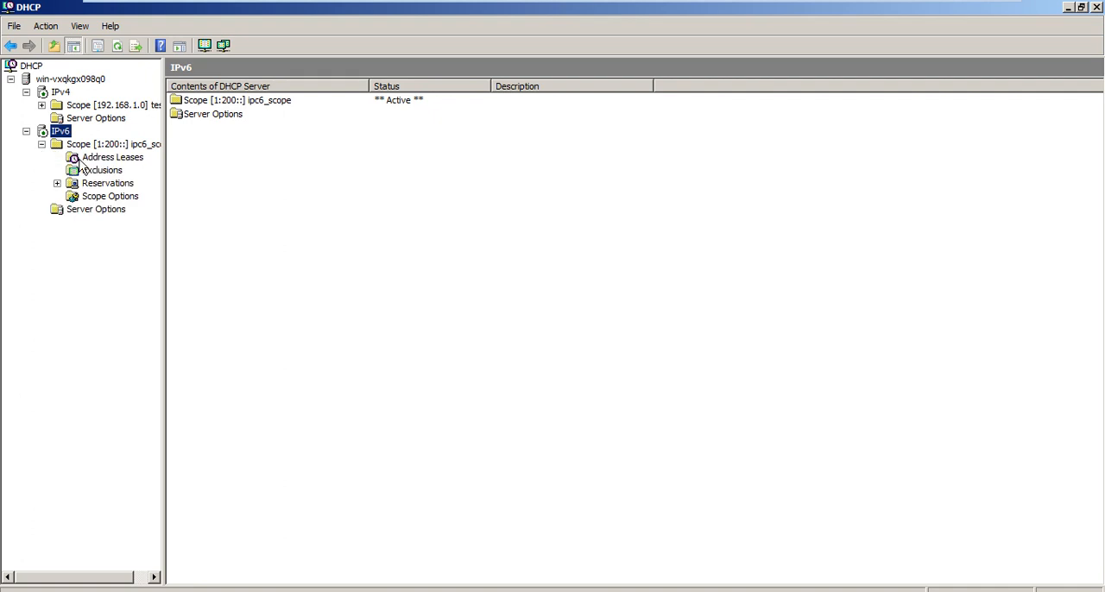
pyautogui.click(120, 162)
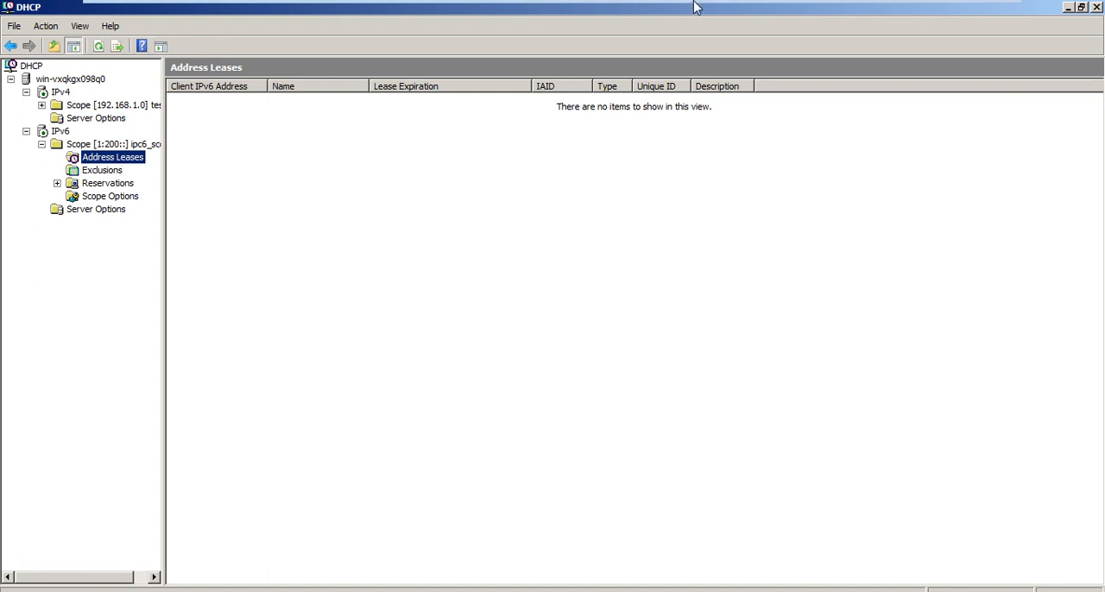
# Switch to the Windows 7 virtual machine and open its Network and Sharing Center.
pyautogui.moveTo(693, 4)
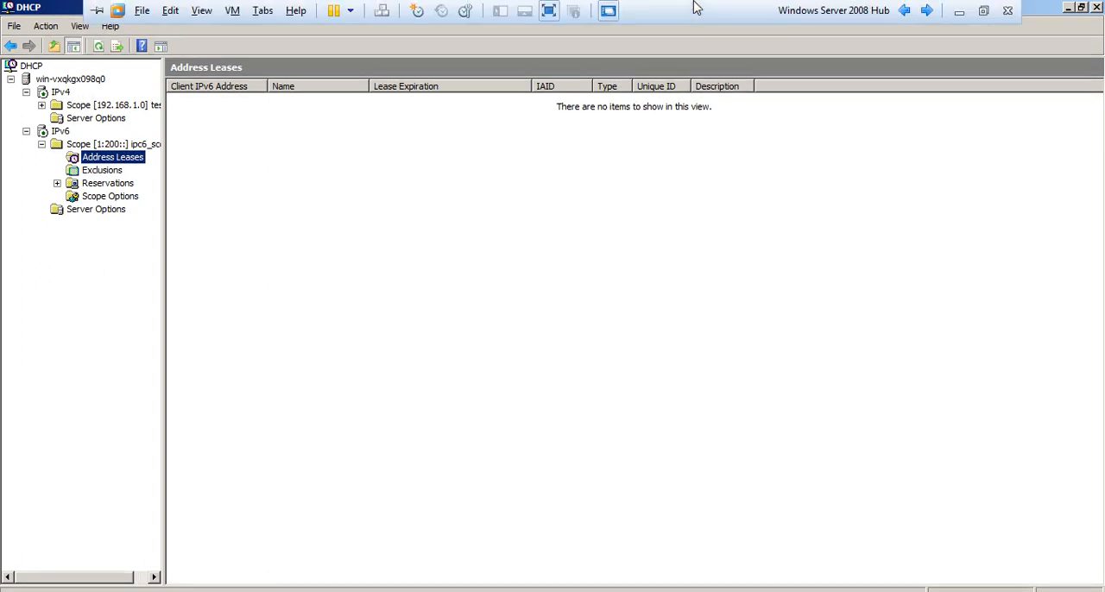
pyautogui.click(927, 11)
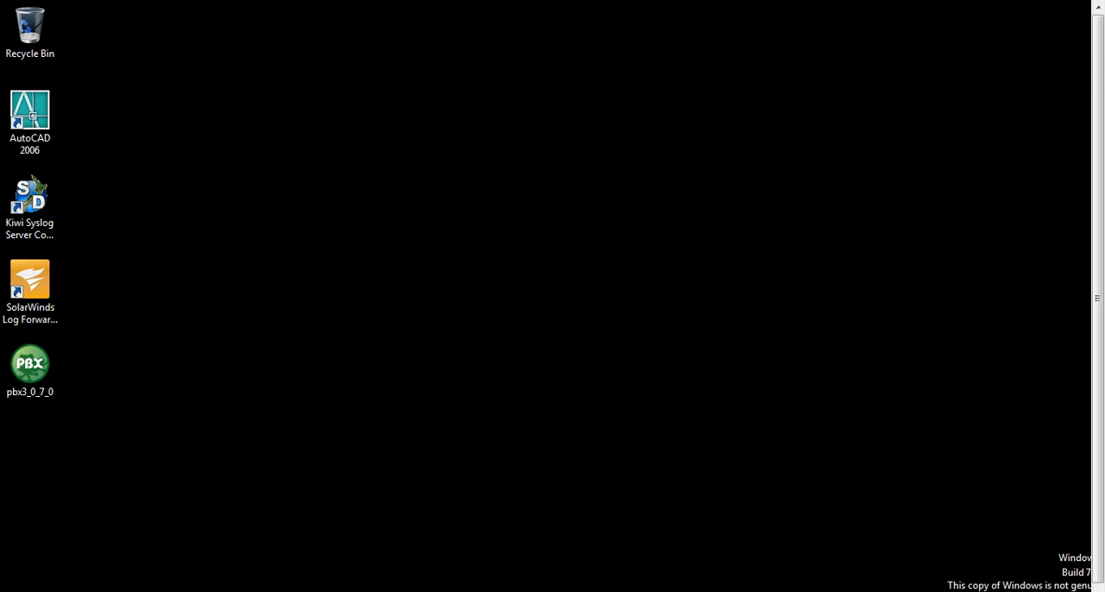
pyautogui.rightClick(1022, 590)
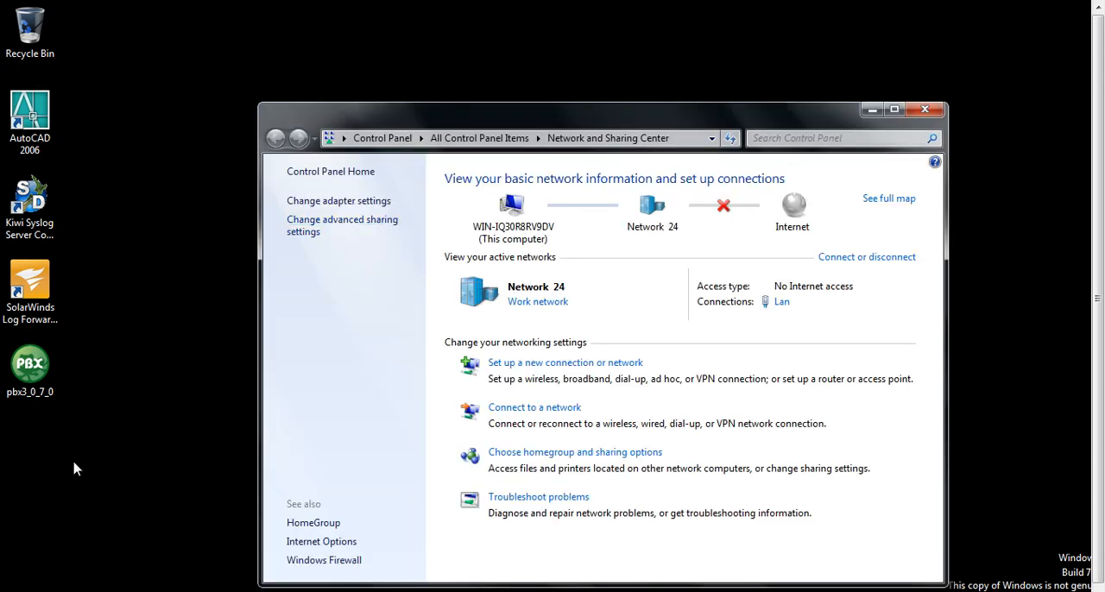
# Open a Command Prompt on the Windows 7 client and run ipconfig /renew.
pyautogui.click(17, 591)
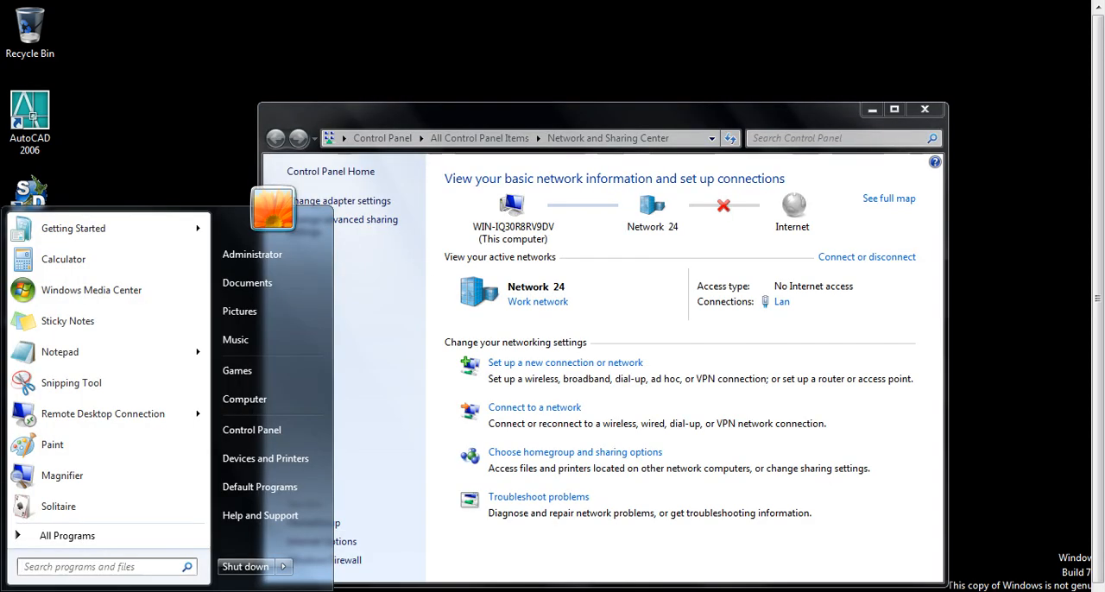
pyautogui.write('cmd')
pyautogui.press('Return')
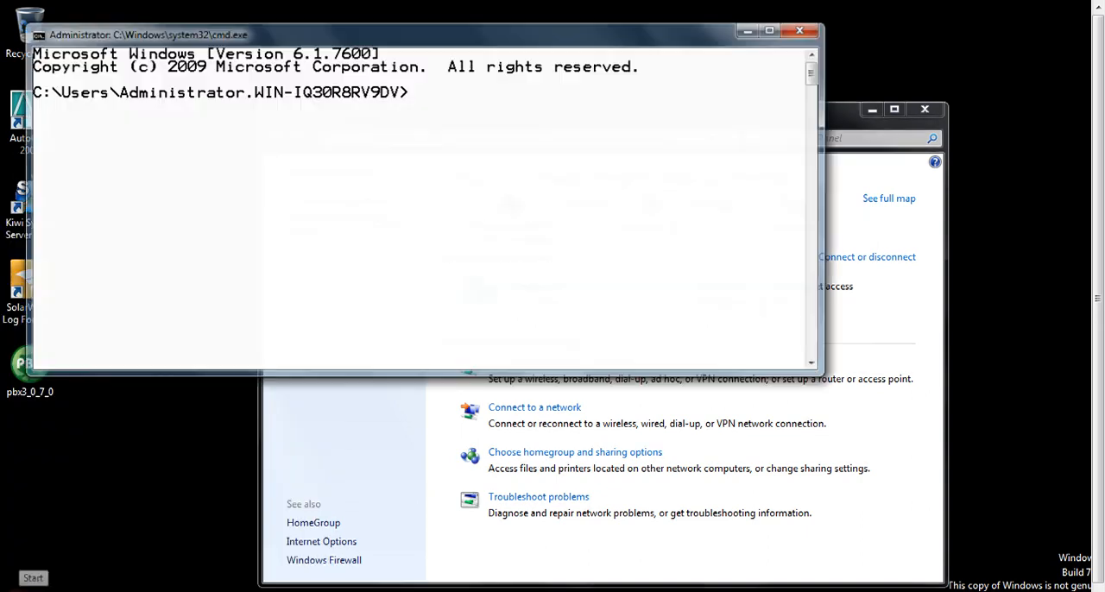
pyautogui.write('ipconfig ')
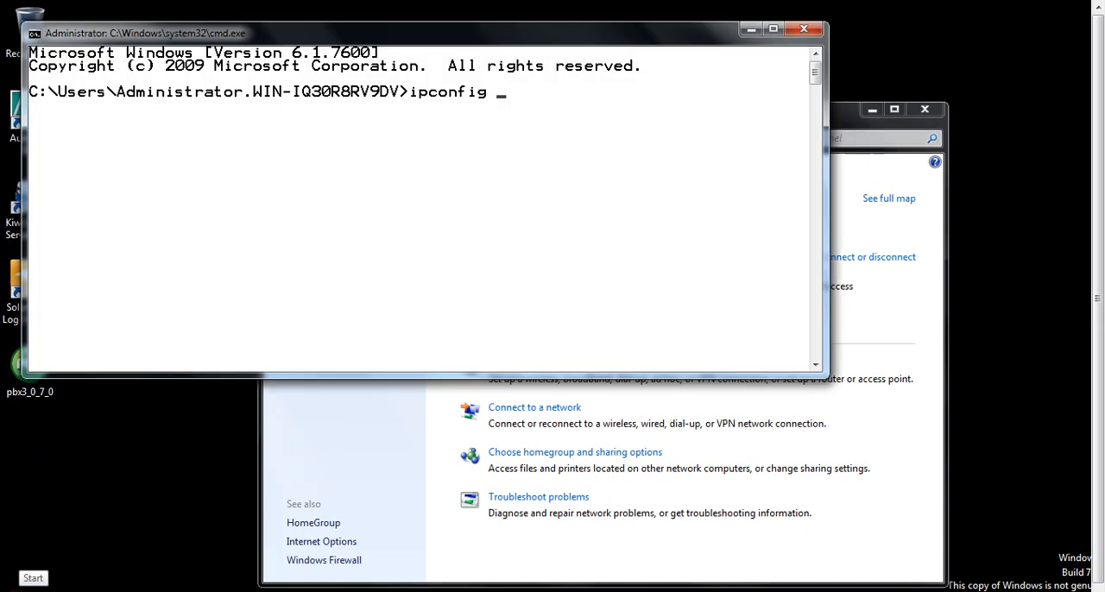
pyautogui.write('/renew')
pyautogui.press('Return')
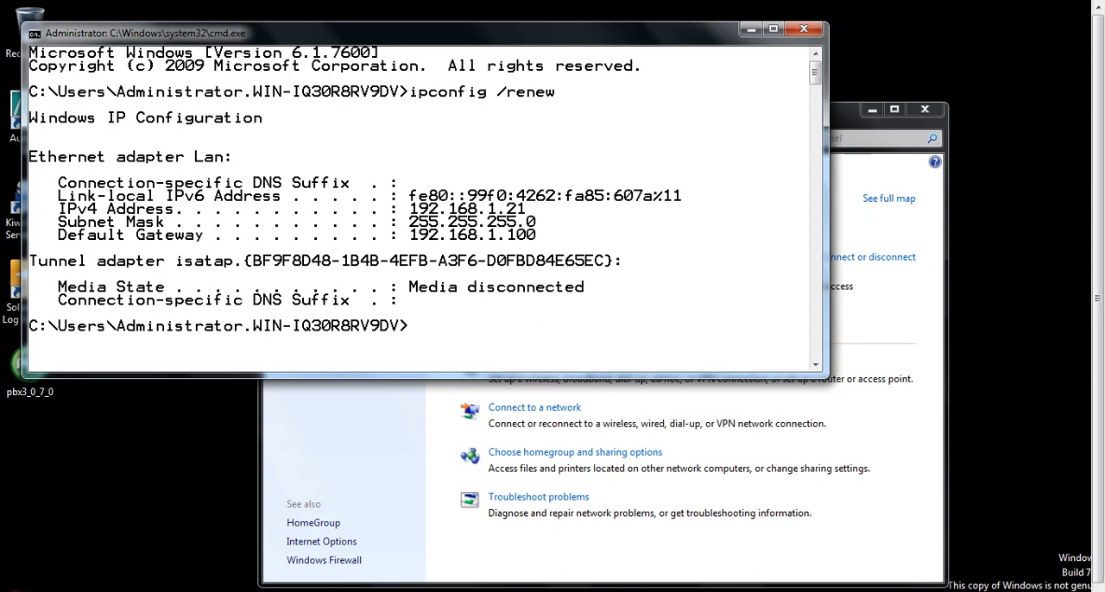
# Repeat ipconfig /renew on the client, and release its address with ipconfig /release.
pyautogui.press('Up')
pyautogui.press('Return')
pyautogui.press('Up')
pyautogui.press('BackSpace')
pyautogui.press('BackSpace')
pyautogui.press('BackSpace')
pyautogui.write('lease')
pyautogui.press('Return')
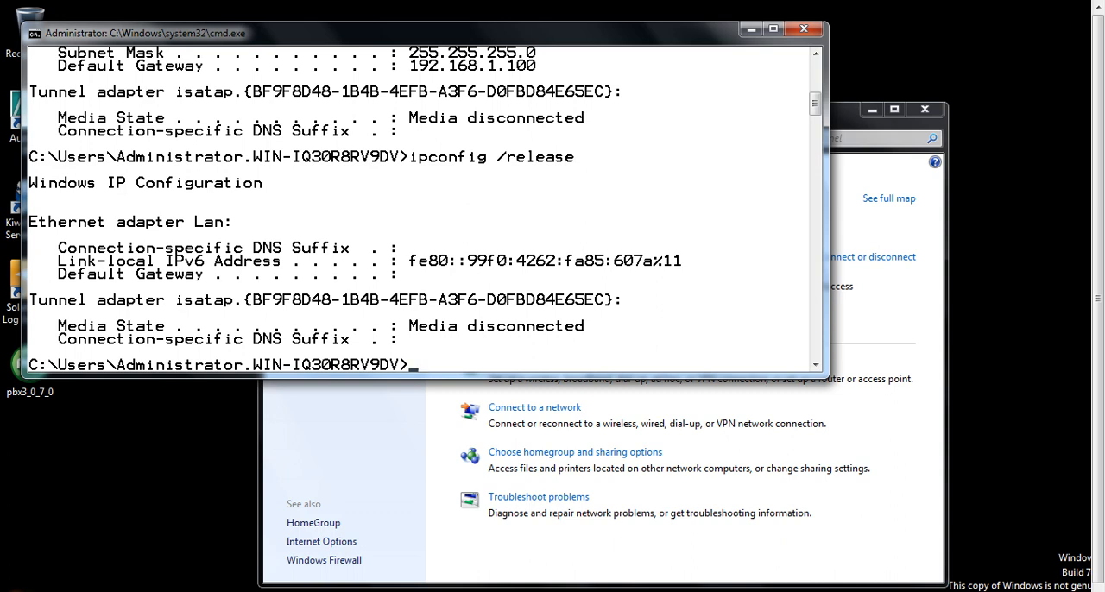
# Request an address for the client again with ipconfig /renew.
pyautogui.press('Up')
pyautogui.press('BackSpace')
pyautogui.press('BackSpace')
pyautogui.press('BackSpace')
pyautogui.press('BackSpace')
pyautogui.press('BackSpace')
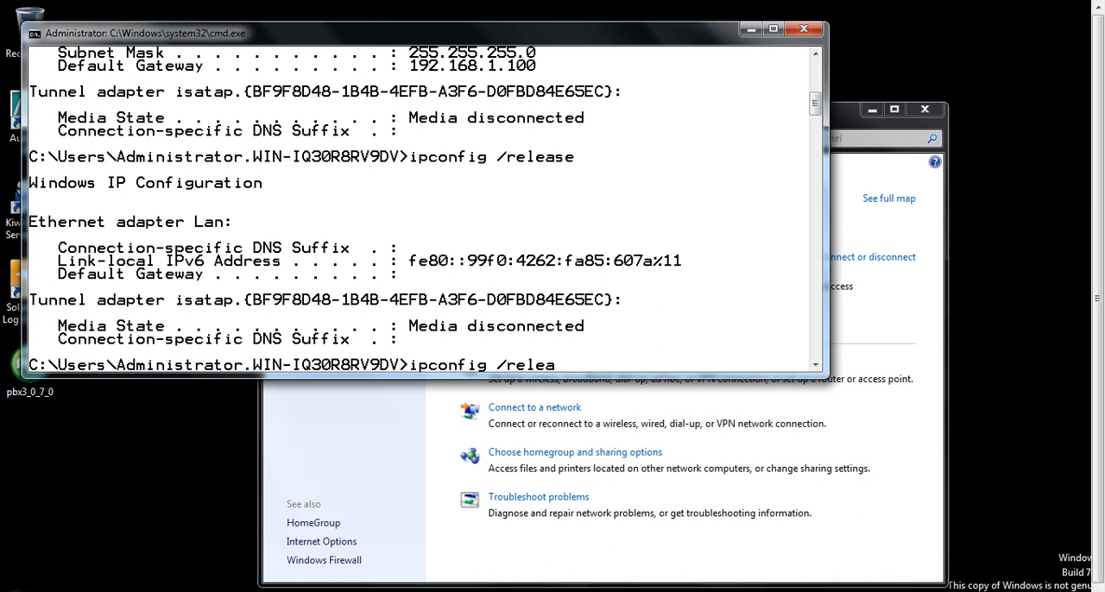
pyautogui.write('new')
pyautogui.press('Return')
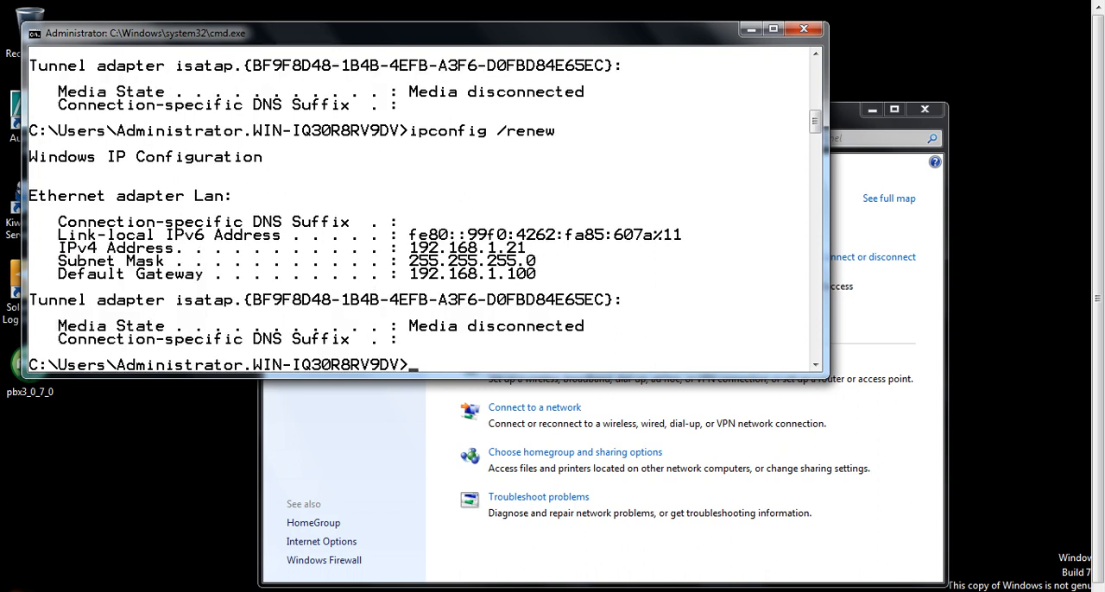
# Open the properties of the Lan network adapter and disable Internet Protocol Version 4 (TCP/IPv4) on it.
pyautogui.click(925, 186)
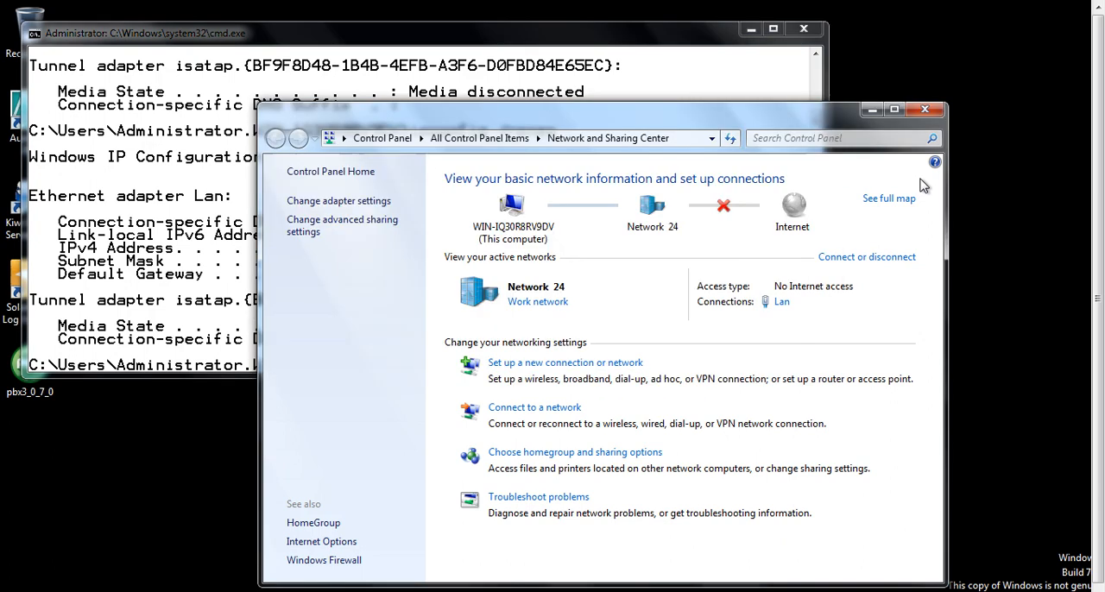
pyautogui.click(361, 202)
pyautogui.click(363, 212)
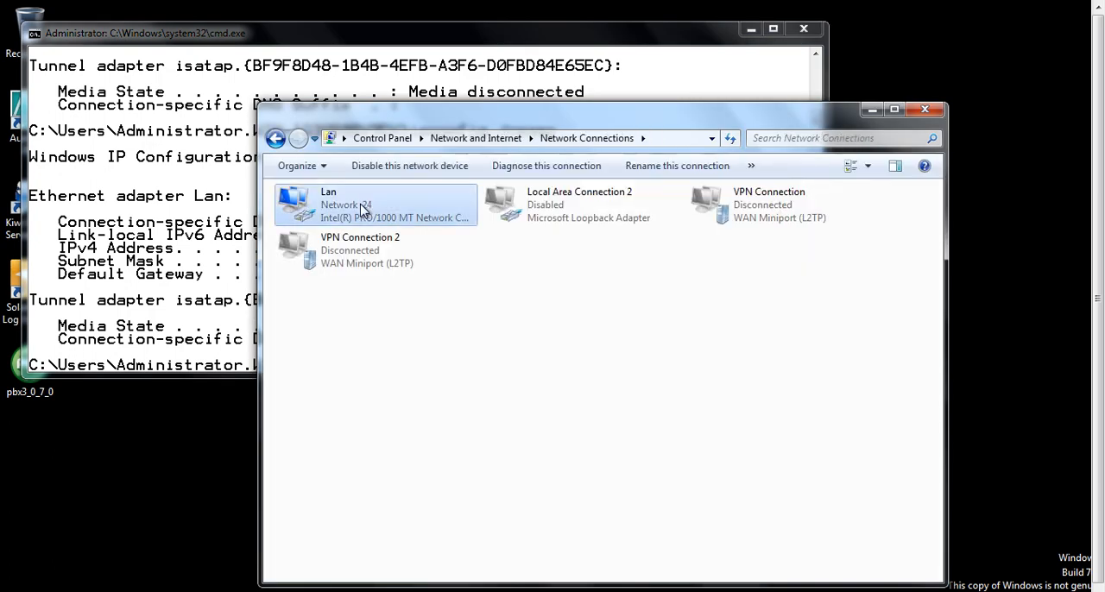
pyautogui.rightClick(363, 212)
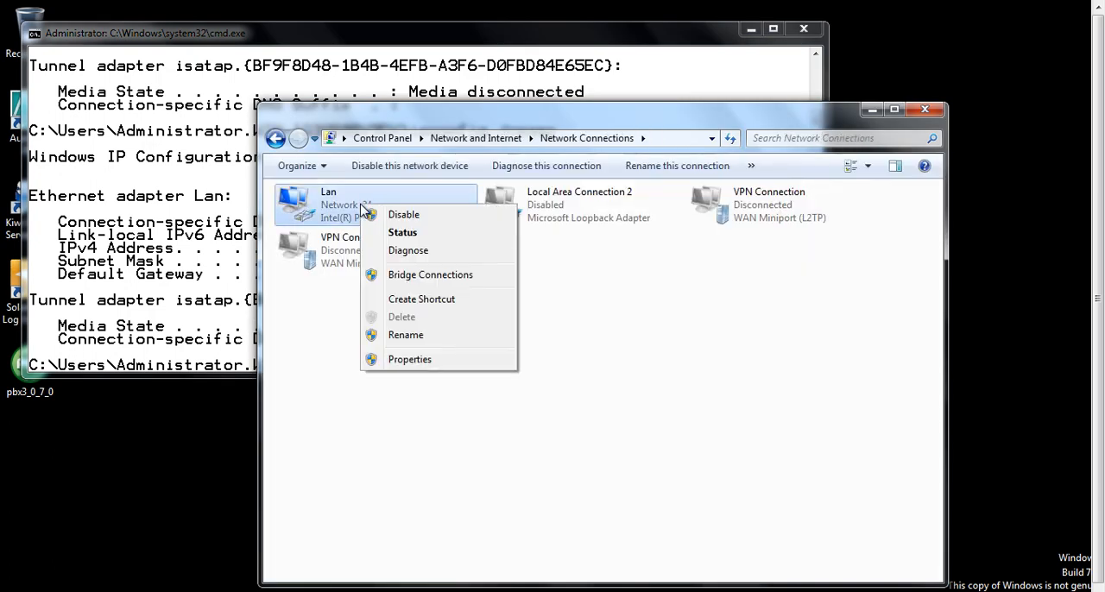
pyautogui.click(442, 365)
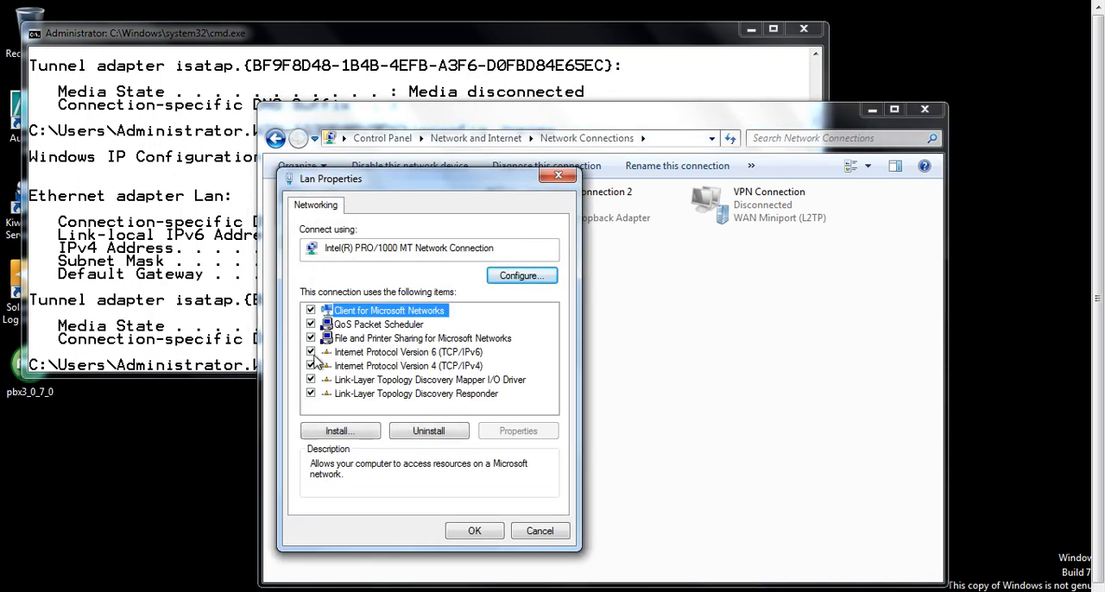
pyautogui.click(310, 366)
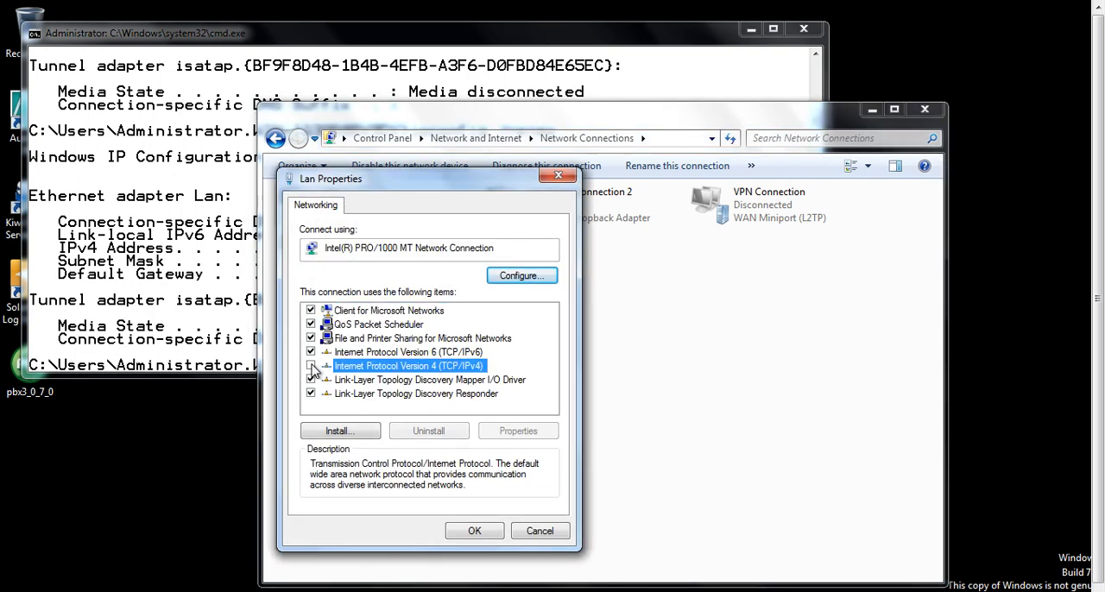
# Check the TCP/IPv6 properties, keeping automatic address and DNS assignment, and apply the Lan adapter's settings.
pyautogui.click(360, 353)
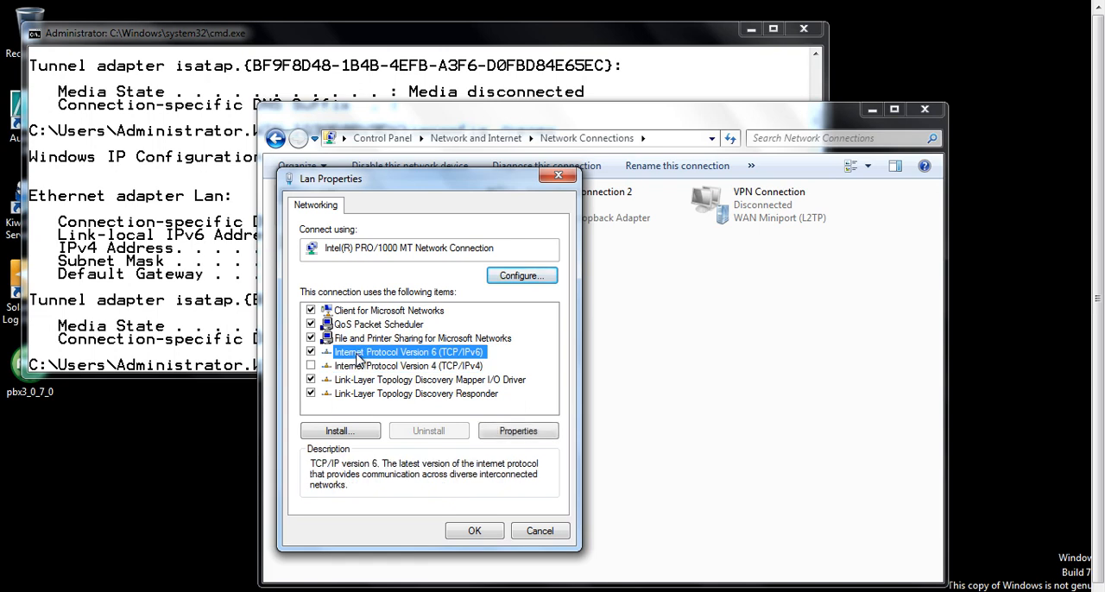
pyautogui.click(524, 431)
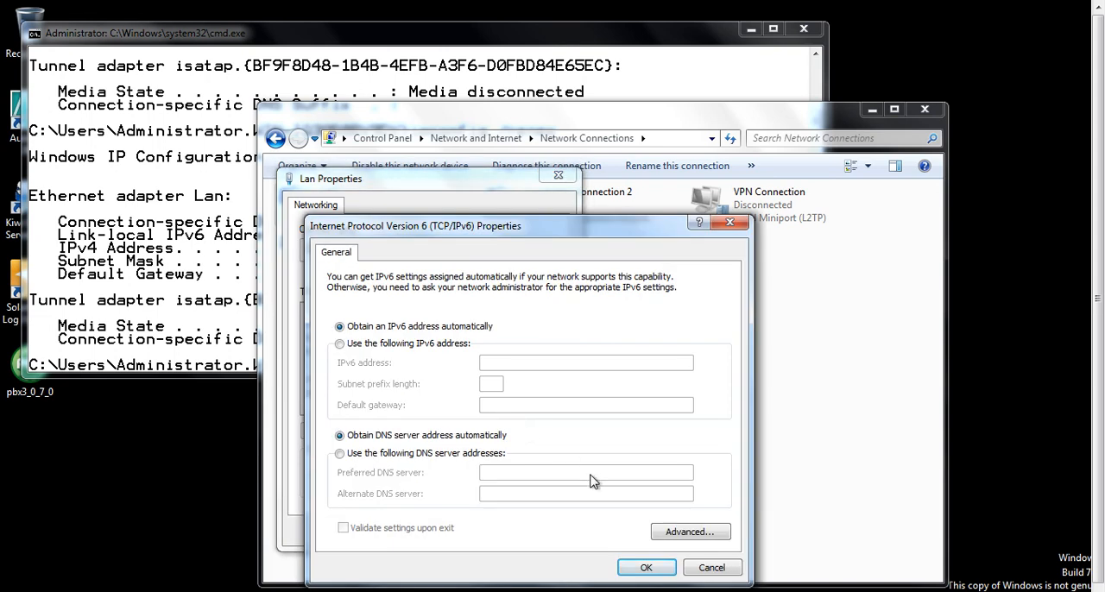
pyautogui.click(645, 569)
pyautogui.click(488, 530)
# Try to release and renew the client's address with ipconfig /release and ipconfig /renew.
pyautogui.click(227, 329)
pyautogui.press('Up')
pyautogui.press('BackSpace')
pyautogui.press('BackSpace')
pyautogui.press('BackSpace')
pyautogui.write('lease')
pyautogui.press('Return')
pyautogui.press('Up')
pyautogui.press('Up')
pyautogui.press('Return')
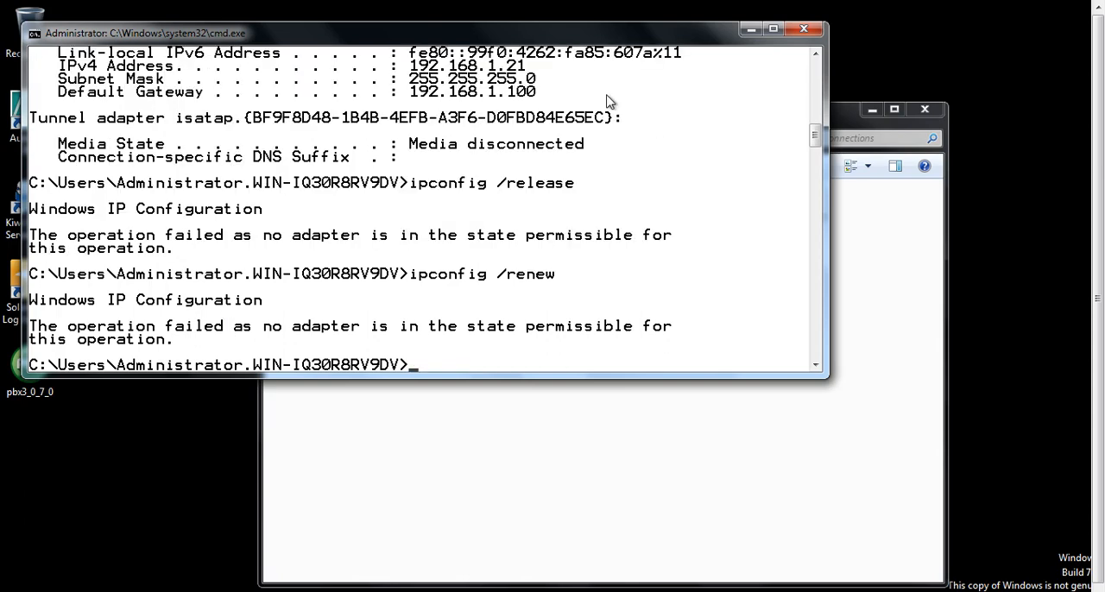
# Restart the Lan network adapter by disabling and re-enabling it.
pyautogui.click(455, 485)
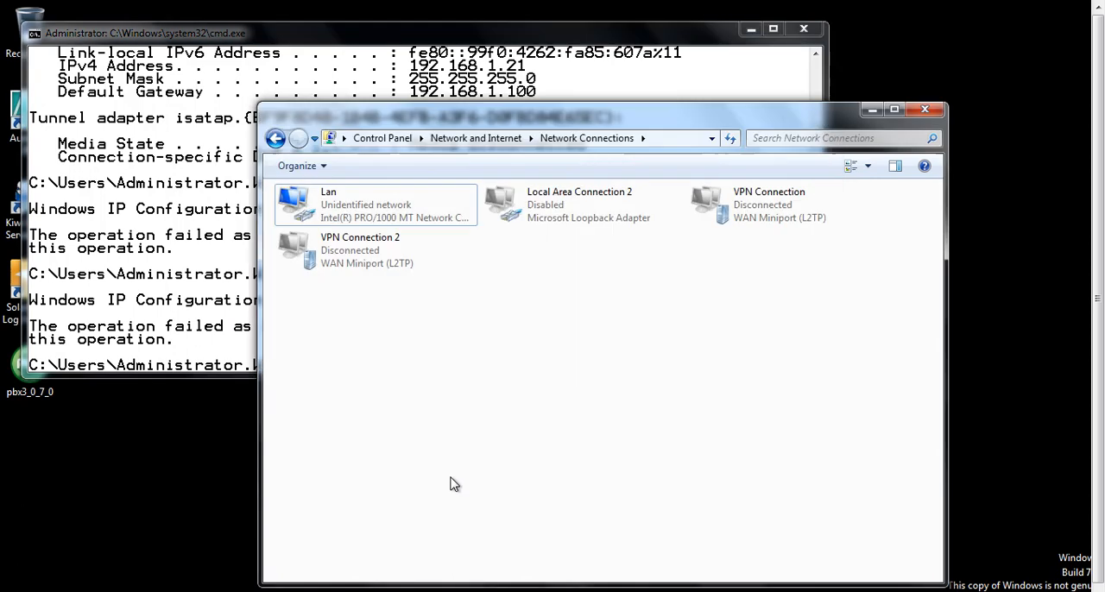
pyautogui.click(364, 213)
pyautogui.rightClick(361, 208)
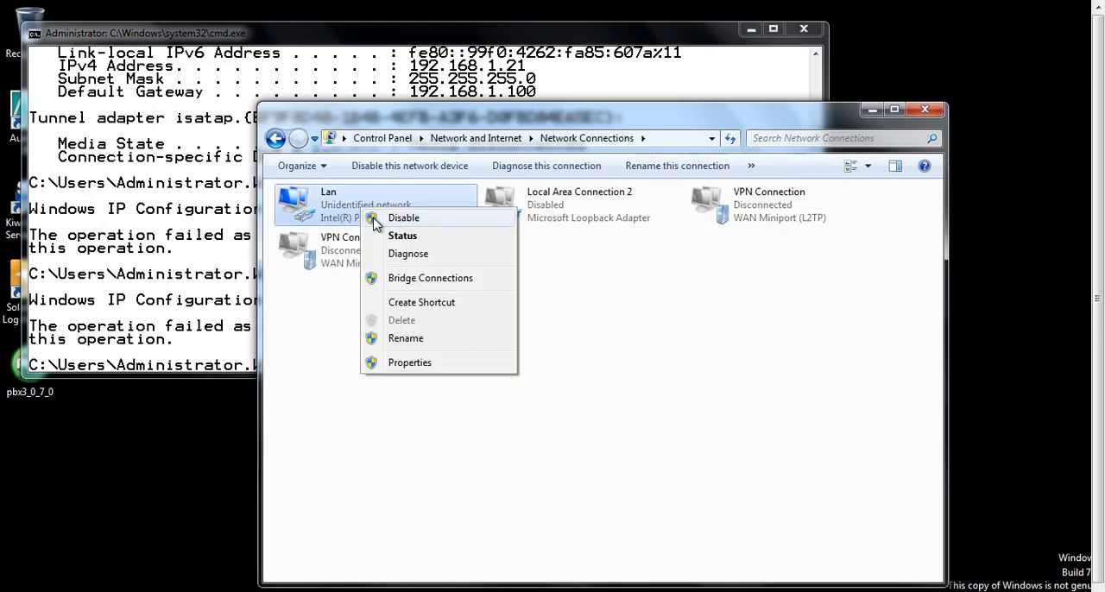
pyautogui.click(373, 217)
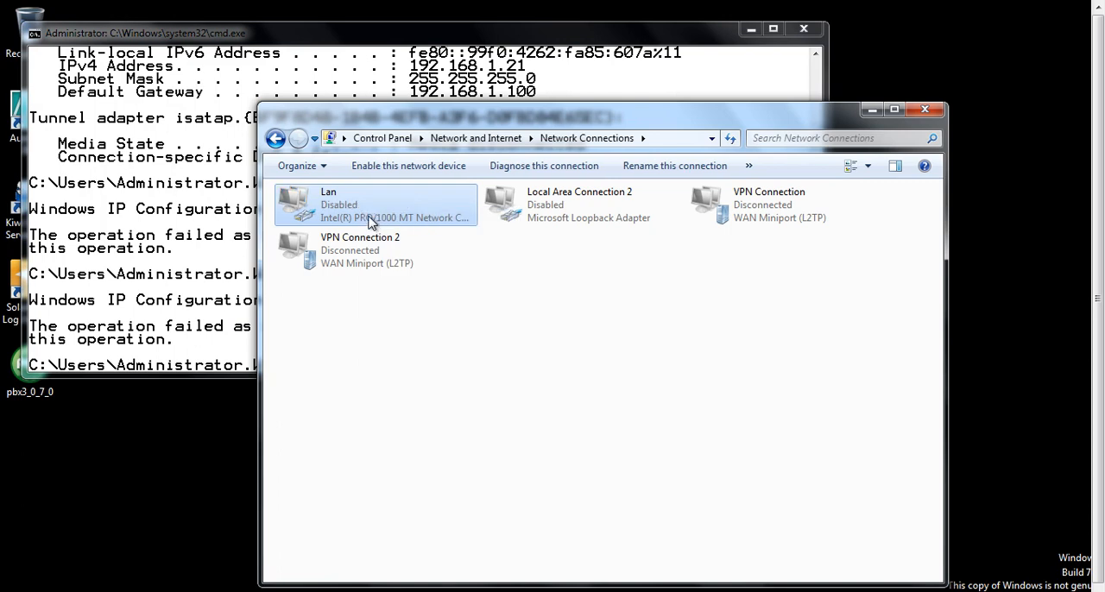
pyautogui.rightClick(368, 219)
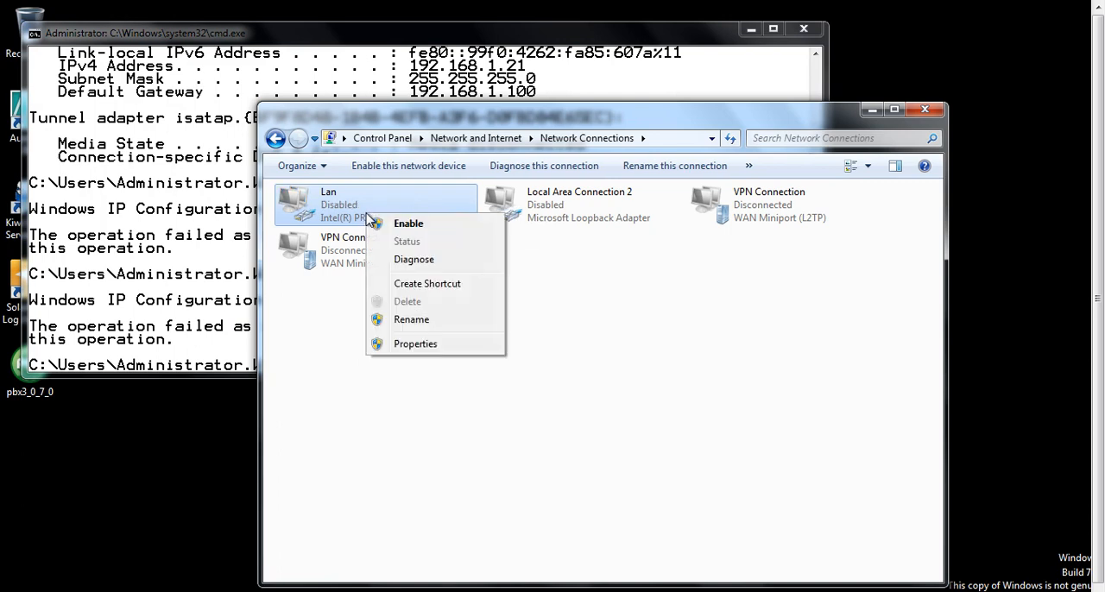
pyautogui.click(345, 211)
pyautogui.rightClick(344, 209)
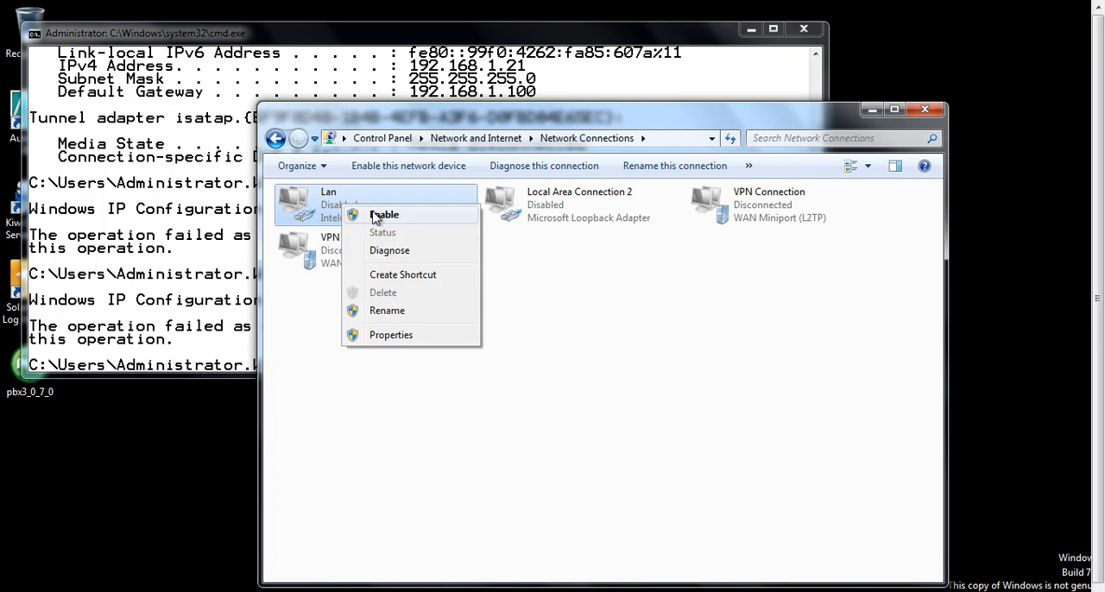
pyautogui.click(380, 215)
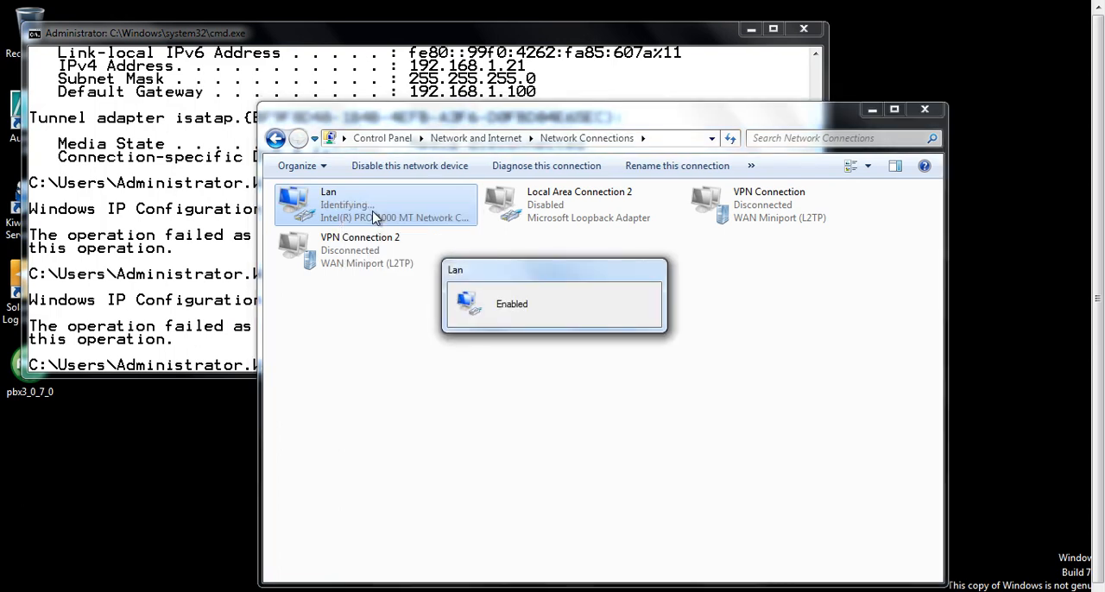
# Run ipconfig twice in the Command Prompt to check whether the client has received an IPv6 address.
pyautogui.click(231, 284)
pyautogui.press('Up')
pyautogui.press('BackSpace')
pyautogui.press('BackSpace')
pyautogui.press('BackSpace')
pyautogui.press('BackSpace')
pyautogui.press('BackSpace')
pyautogui.press('BackSpace')
pyautogui.press('BackSpace')
pyautogui.press('Return')
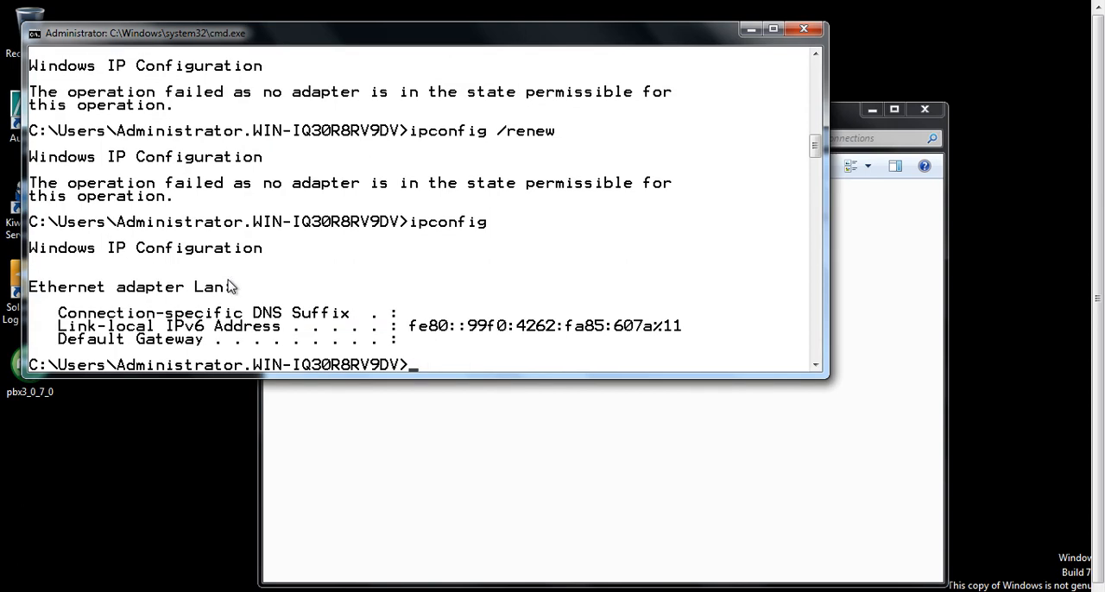
pyautogui.press('Up')
pyautogui.press('Return')
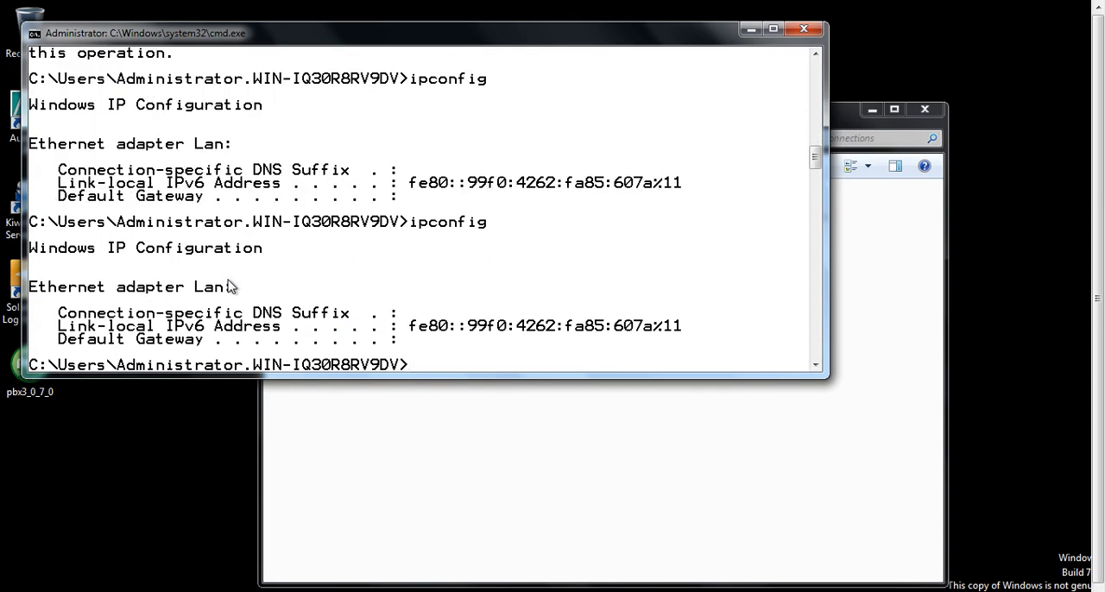
# Switch to the Windows Server 2008 Hub machine, view the IPv6 scope's address leases, and widen the Client IPv6 Address and Name columns.
pyautogui.moveTo(648, 7)
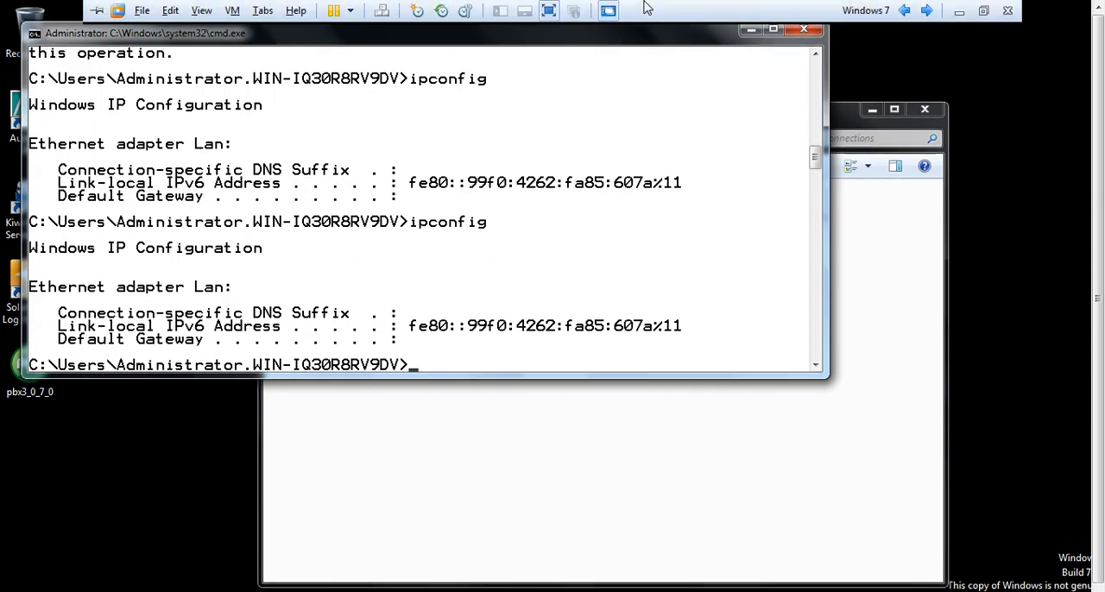
pyautogui.click(904, 9)
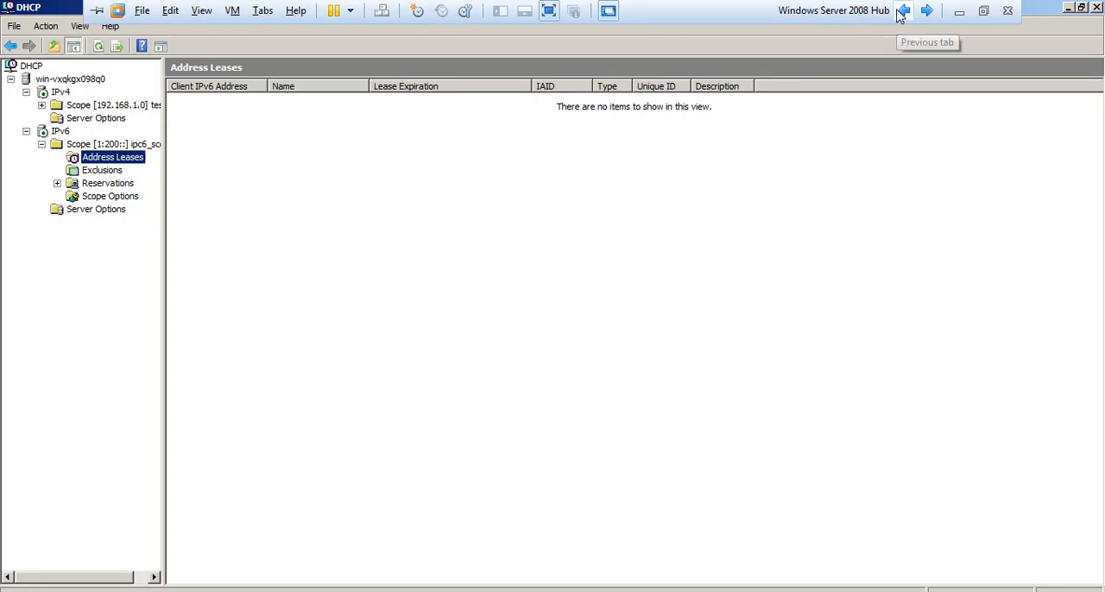
pyautogui.click(71, 145)
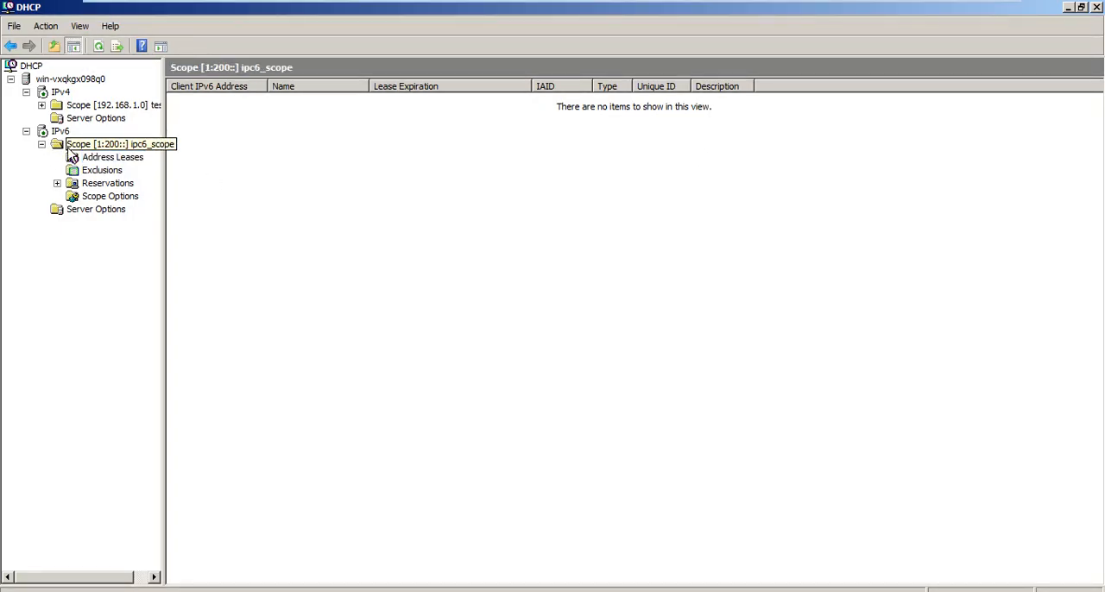
pyautogui.click(110, 159)
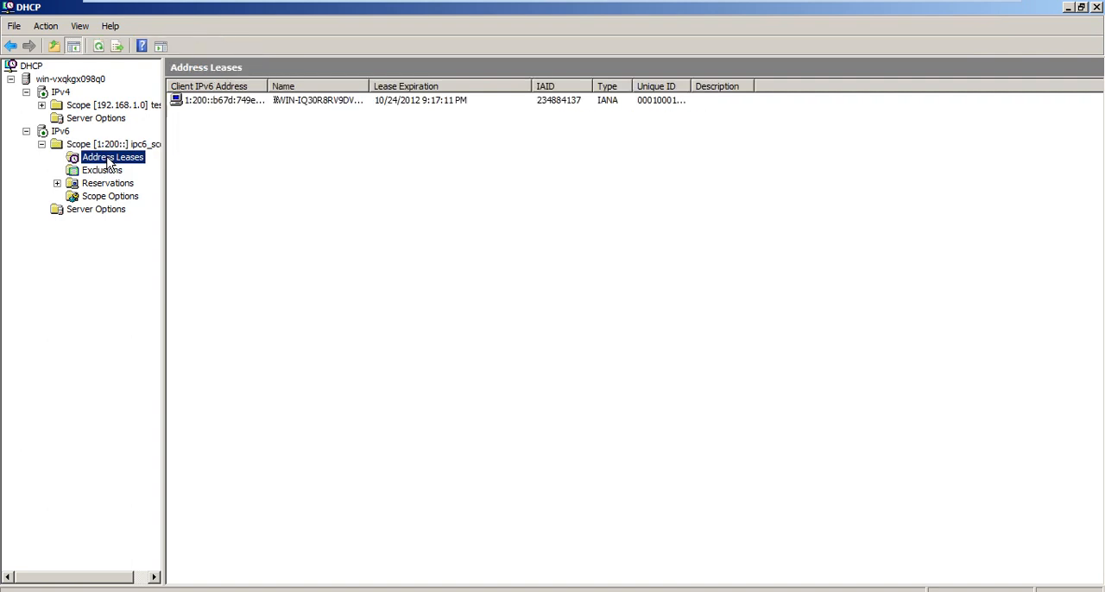
pyautogui.moveTo(275, 80); pyautogui.dragTo(355, 81)
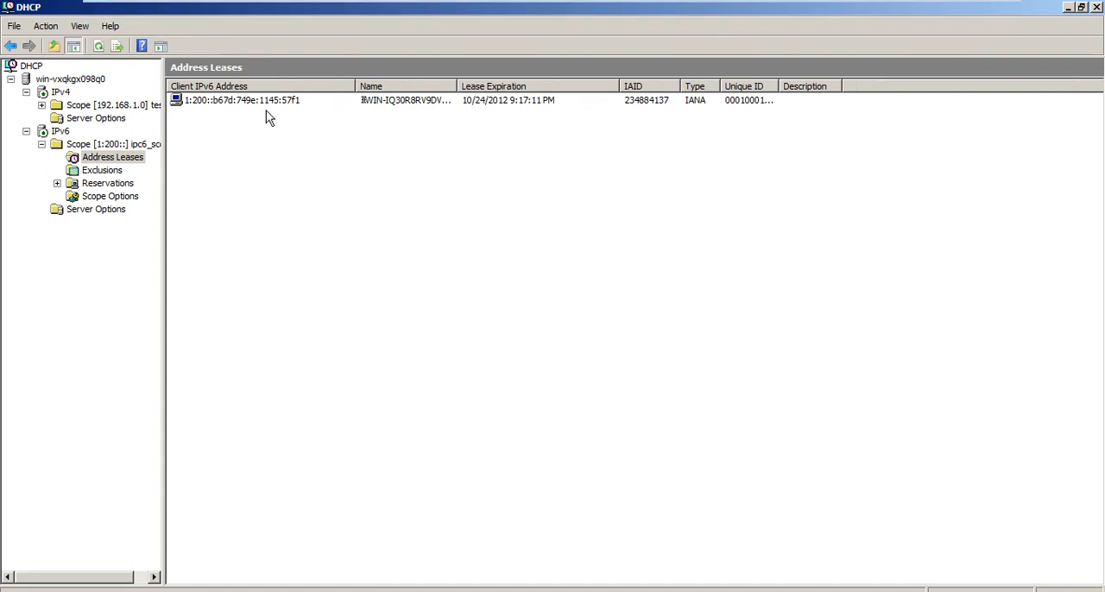
pyautogui.moveTo(455, 83); pyautogui.dragTo(528, 83)
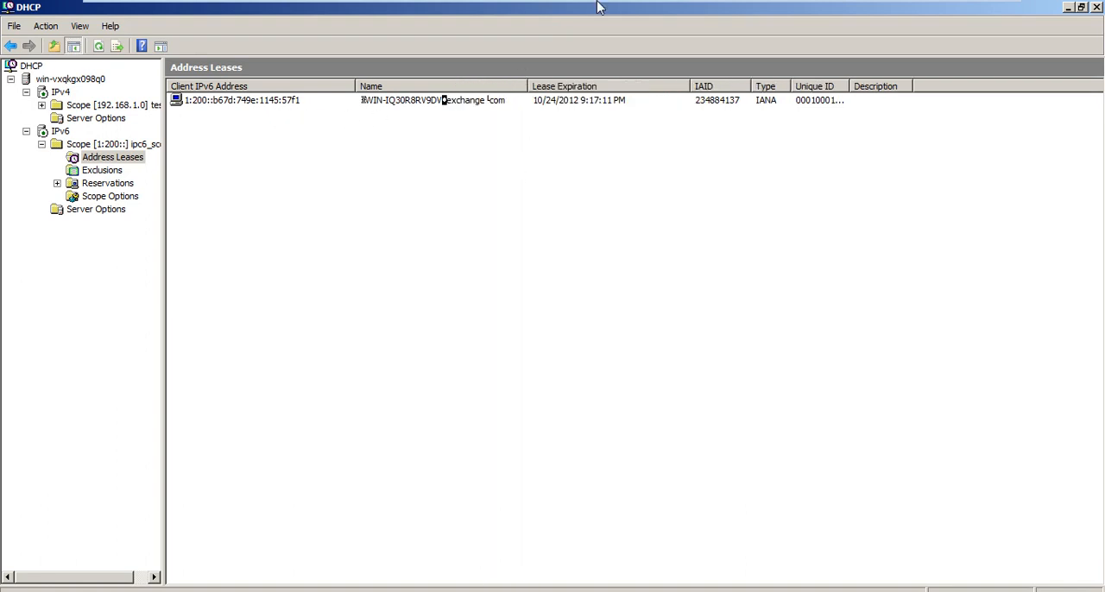
# Switch to the Windows 7 machine and run ipconfig /all in the Command Prompt to examine the client's full IP configuration.
pyautogui.moveTo(599, 7)
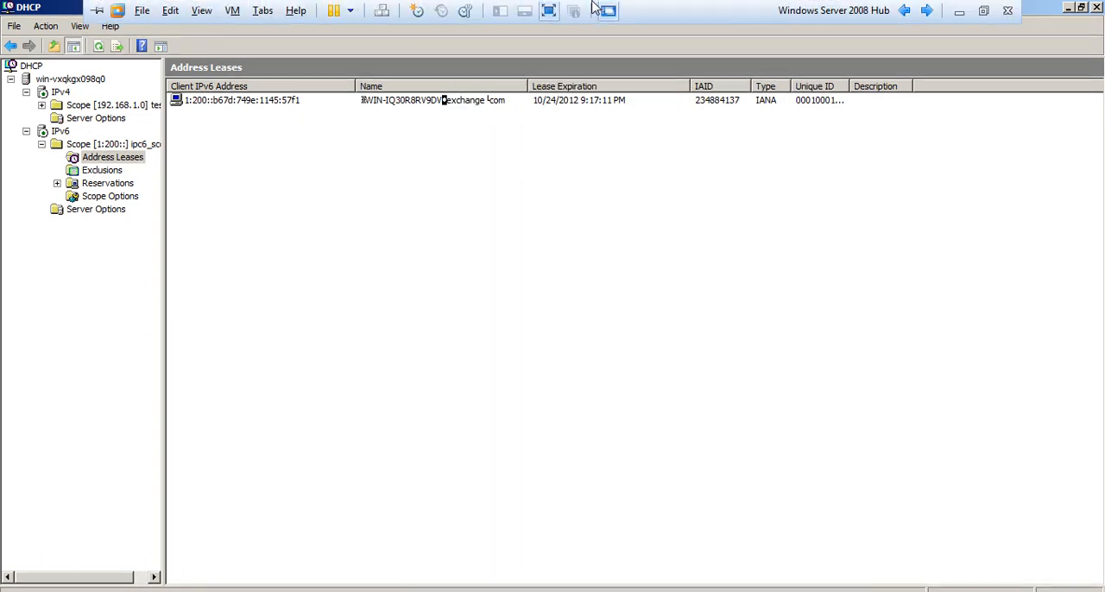
pyautogui.click(926, 14)
pyautogui.press('Up')
pyautogui.write('/')
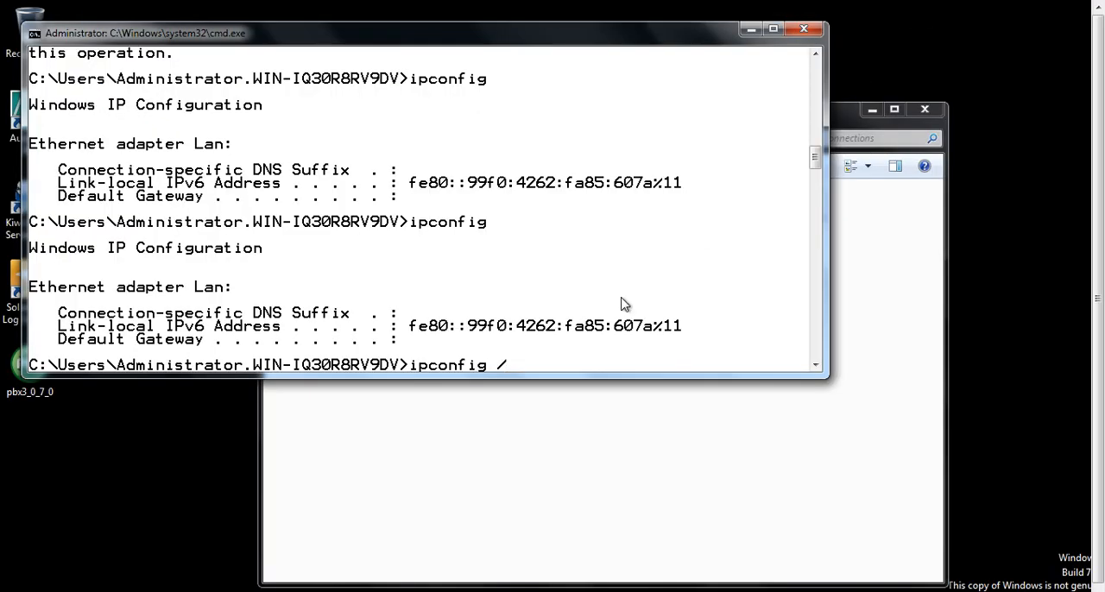
pyautogui.write('all')
pyautogui.press('Return')
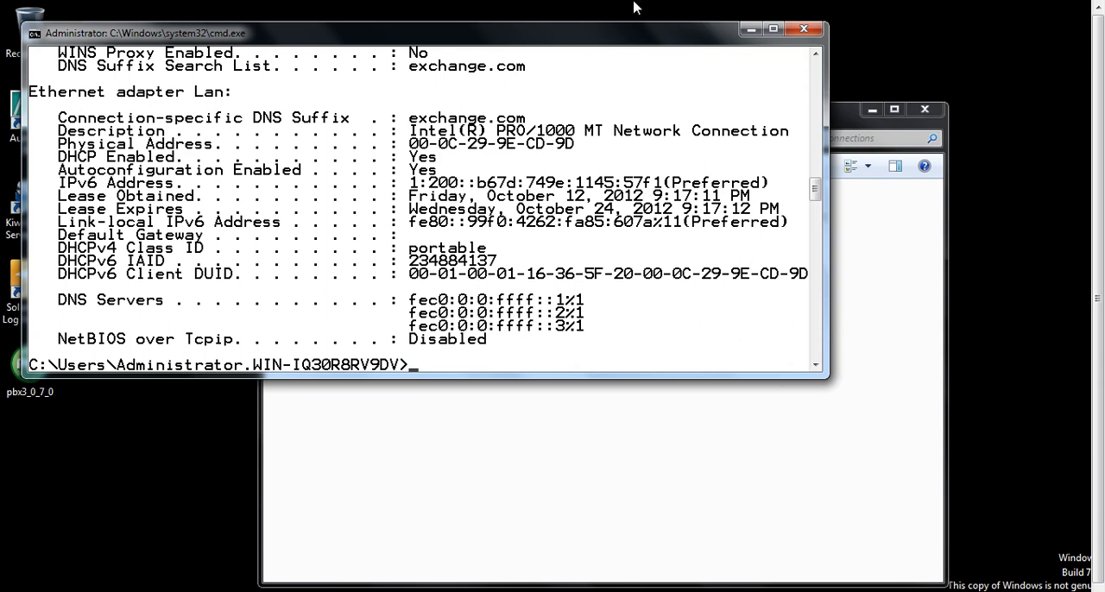
# Return to the Windows Server 2008 Hub machine and view the IPv6 node's contents to check the scope's status.
pyautogui.click(903, 10)
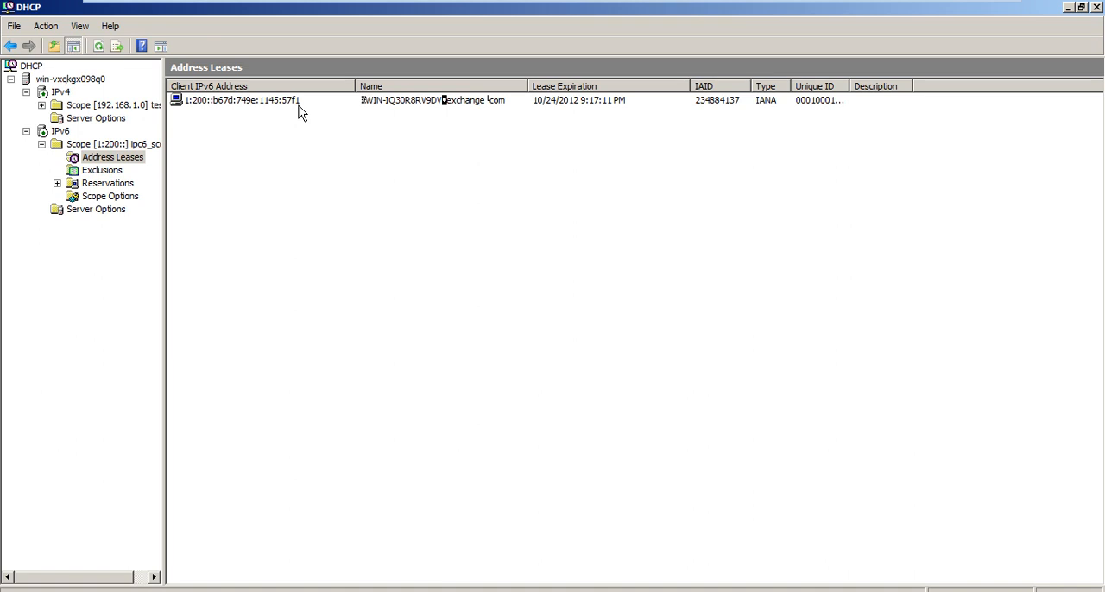
pyautogui.click(71, 135)
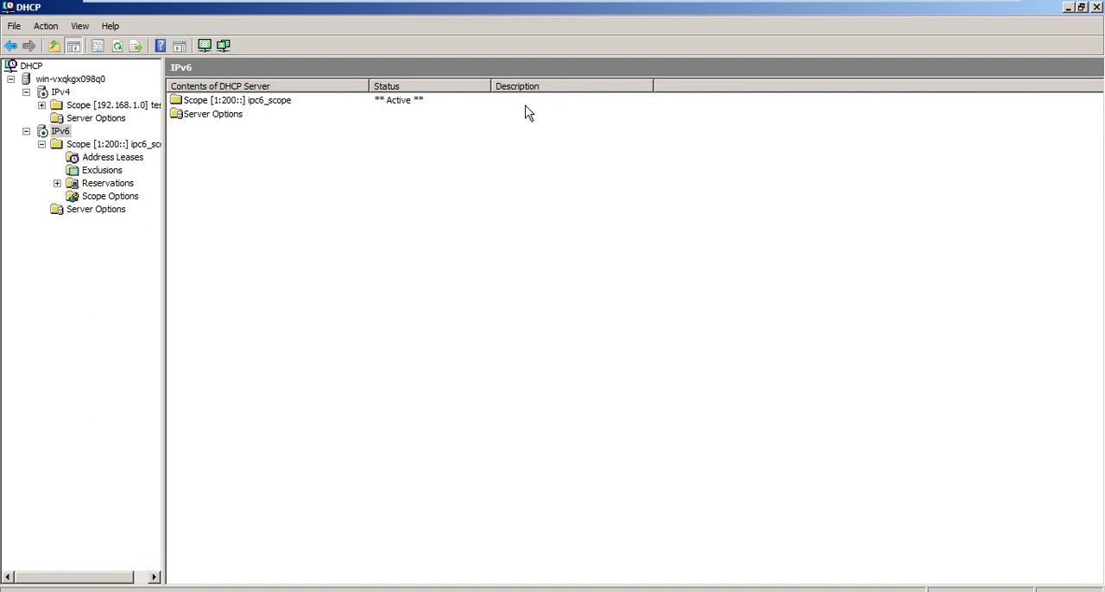
# On the Windows 7 machine, enable Internet Protocol Version 4 (TCP/IPv4) in the Lan adapter's properties and apply the change.
pyautogui.moveTo(679, 5)
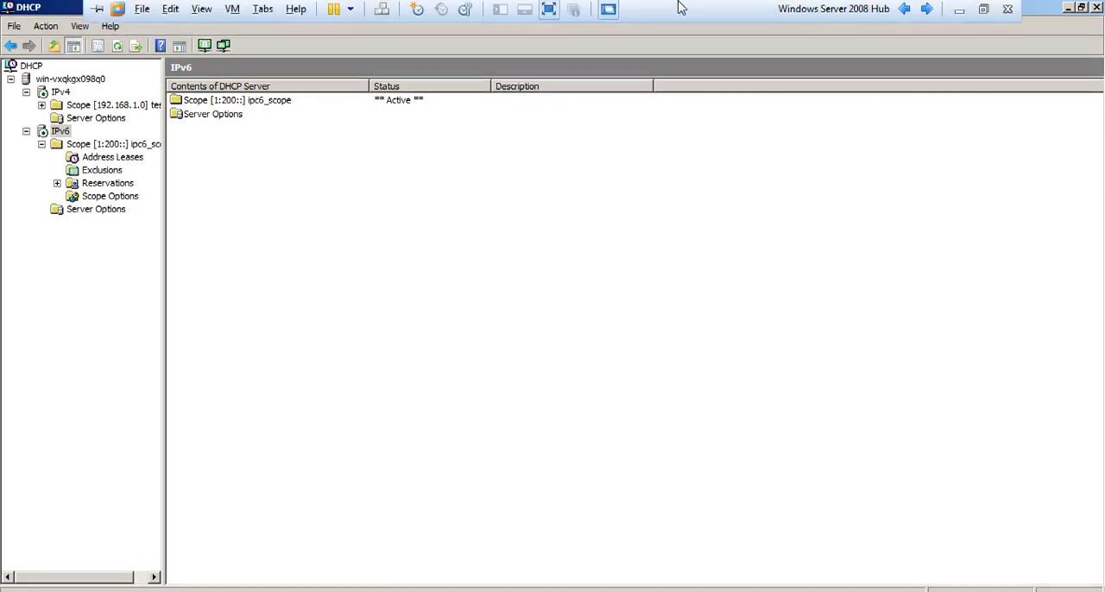
pyautogui.click(926, 10)
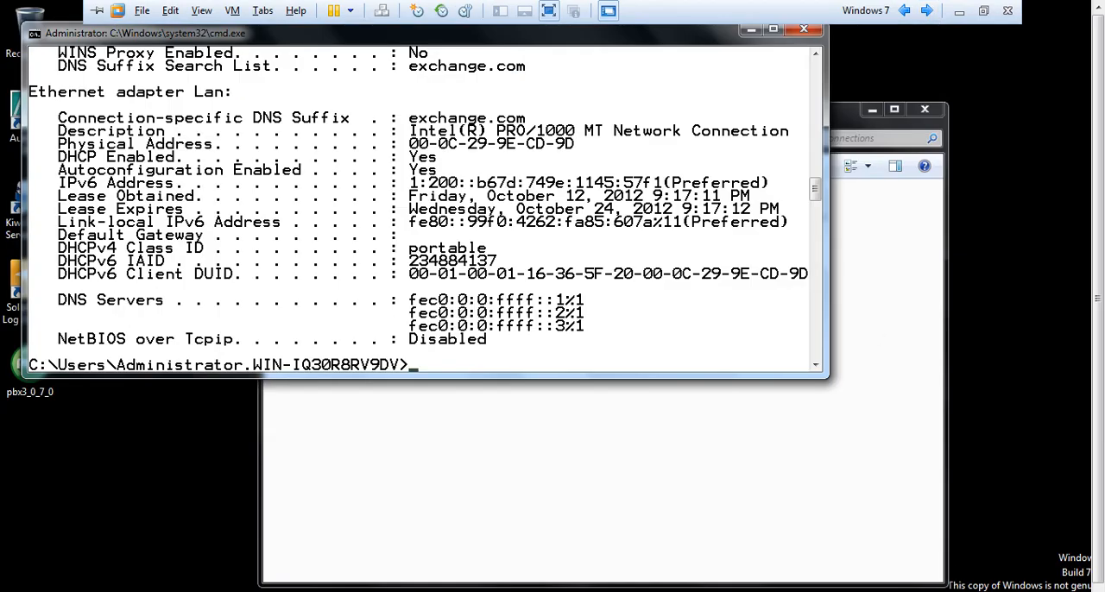
pyautogui.click(875, 481)
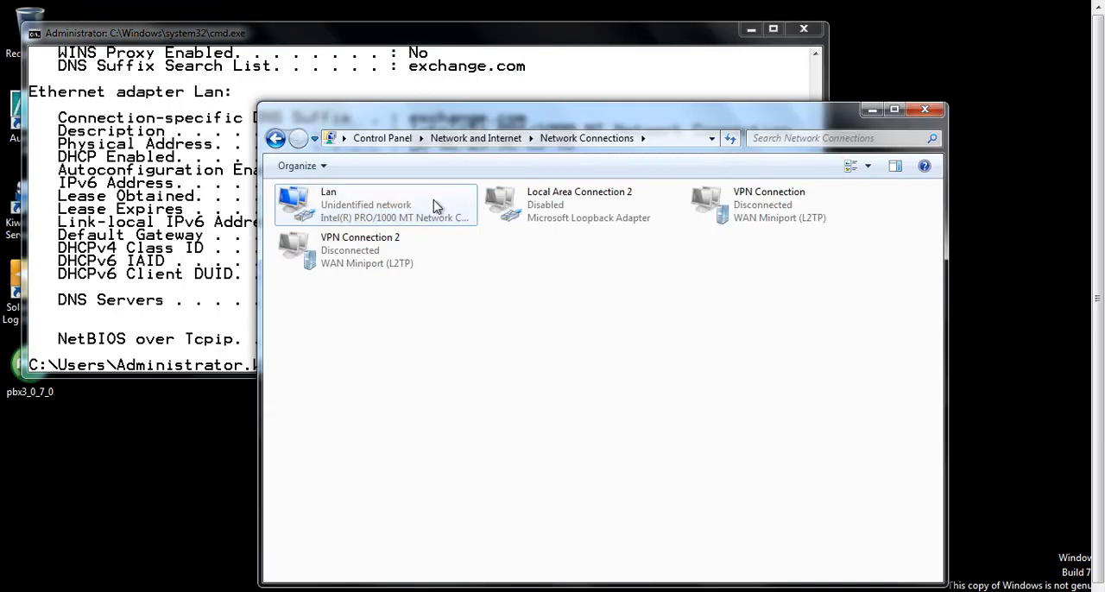
pyautogui.rightClick(435, 207)
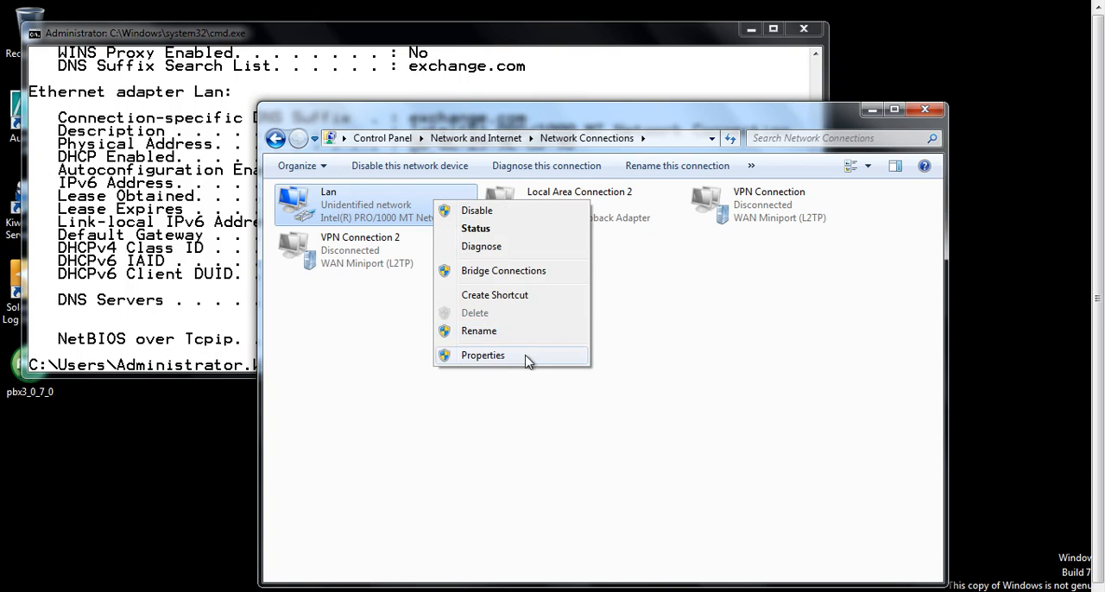
pyautogui.click(483, 355)
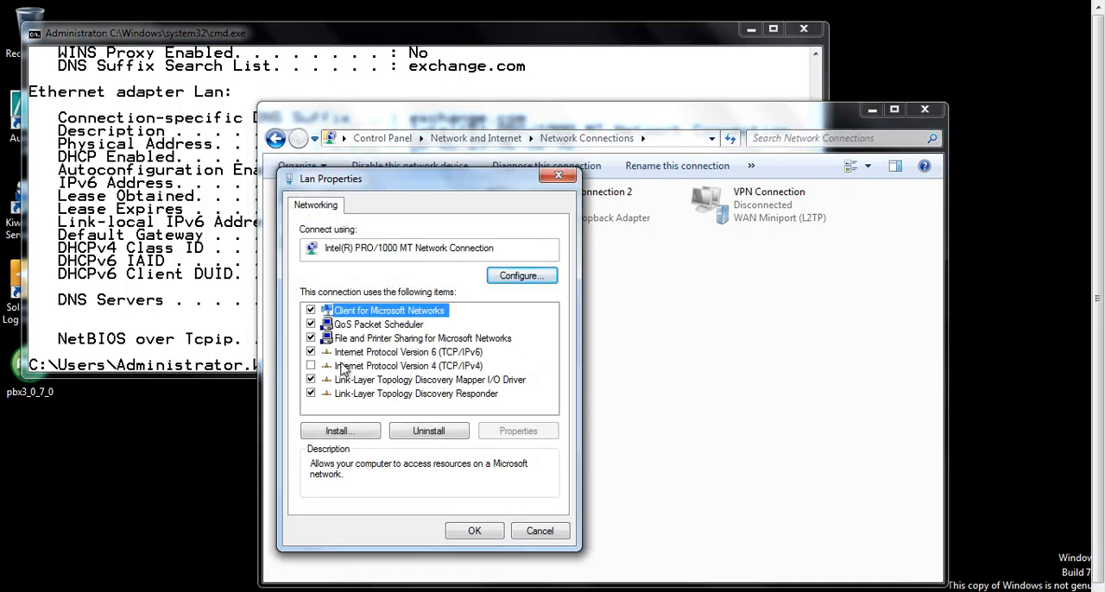
pyautogui.click(311, 366)
pyautogui.click(475, 531)
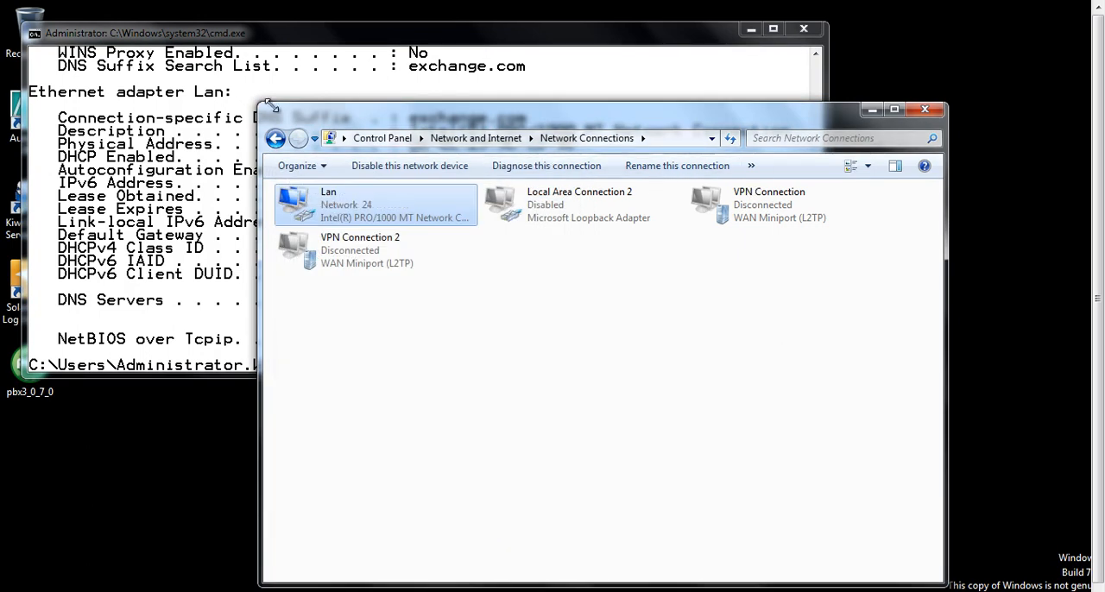
# Renew the client's IP addresses by running ipconfig /renew in the Command Prompt.
pyautogui.click(160, 159)
pyautogui.press('Up')
pyautogui.press('BackSpace')
pyautogui.press('BackSpace')
pyautogui.press('BackSpace')
pyautogui.write('re')
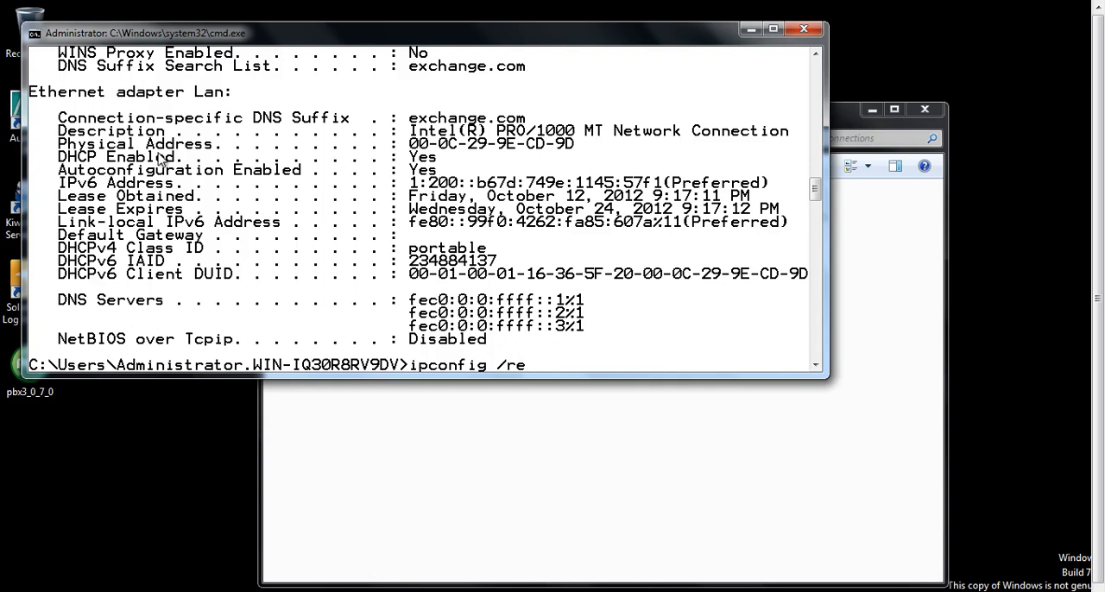
pyautogui.write('new')
pyautogui.press('Return')
# Switch back to the Windows Server 2008 Hub machine and minimize the virtual machine window to show the host desktop.
pyautogui.moveTo(250, 7)
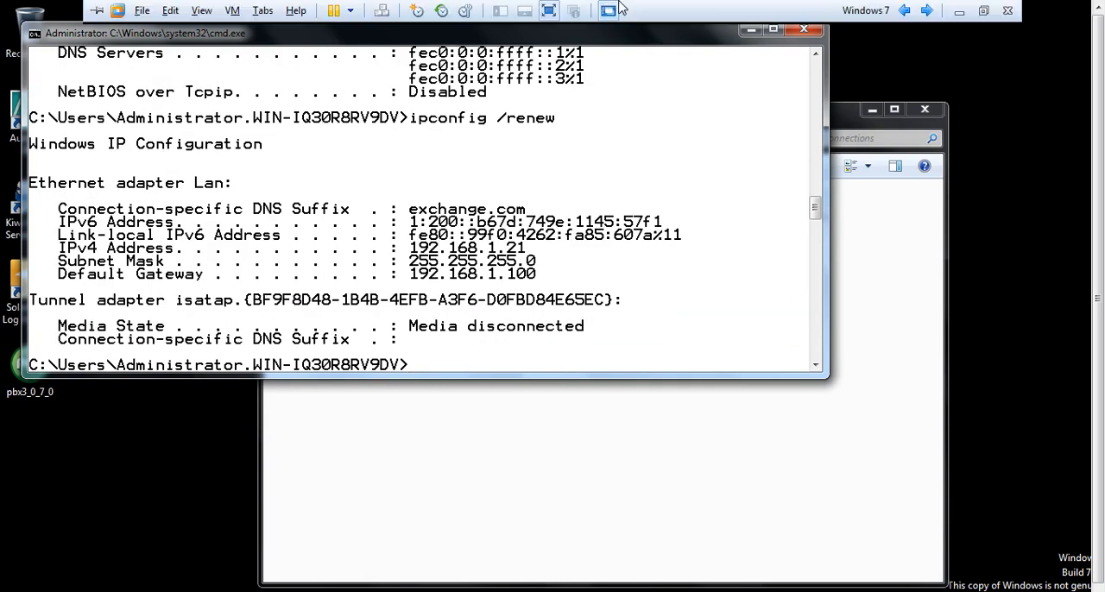
pyautogui.click(905, 10)
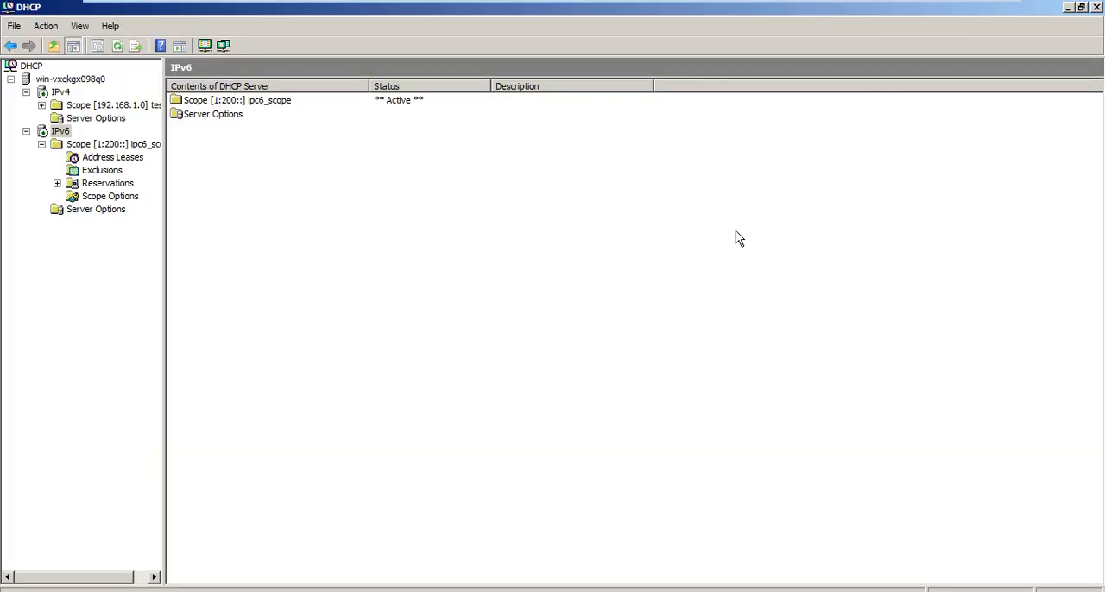
pyautogui.moveTo(830, 6)
pyautogui.moveTo(889, 7)
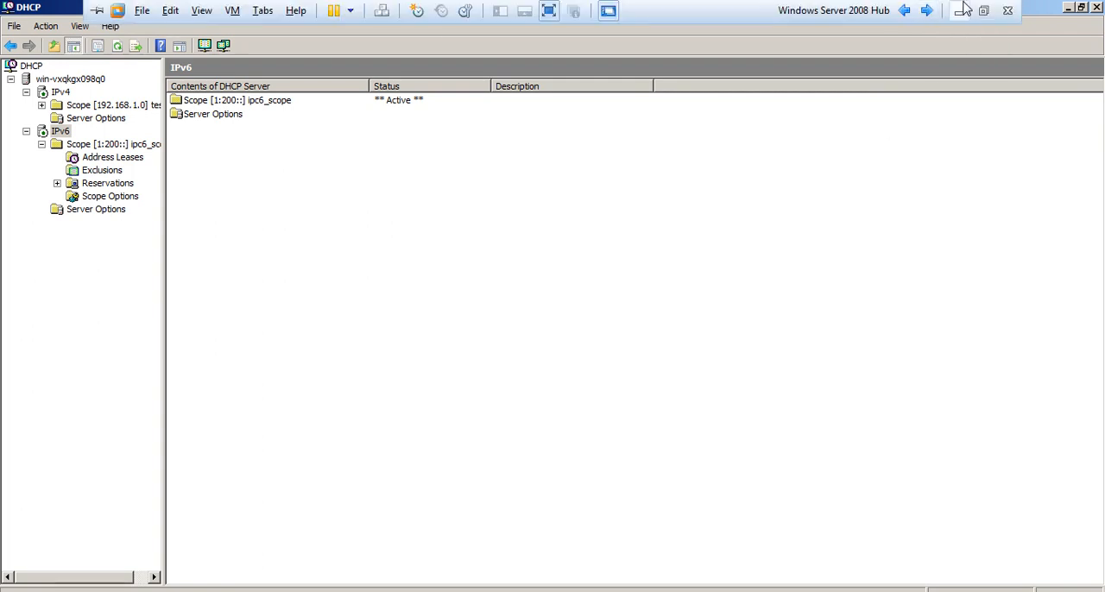
pyautogui.click(962, 11)
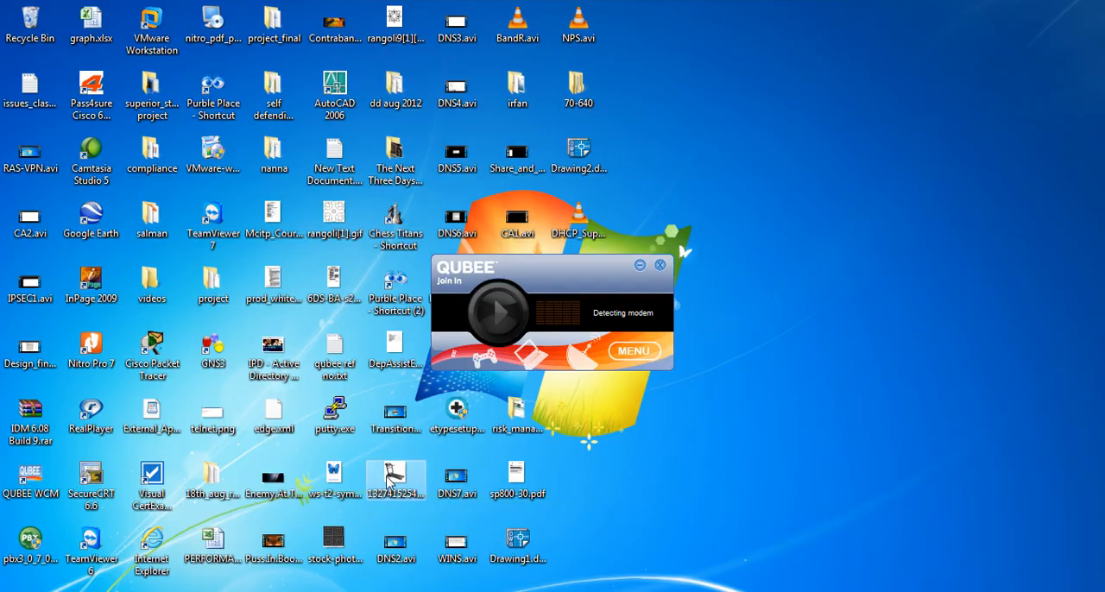